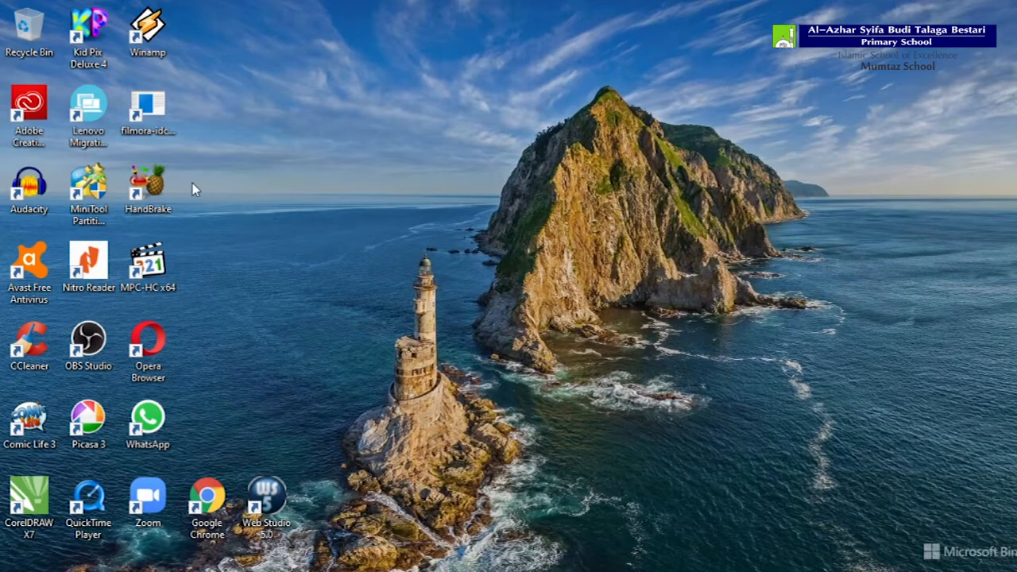
- Open Kid Pix Deluxe 4 and enter a blank canvas with the existing pupil's user name
{"action": "double_click", "coordinate": [85, 54]}
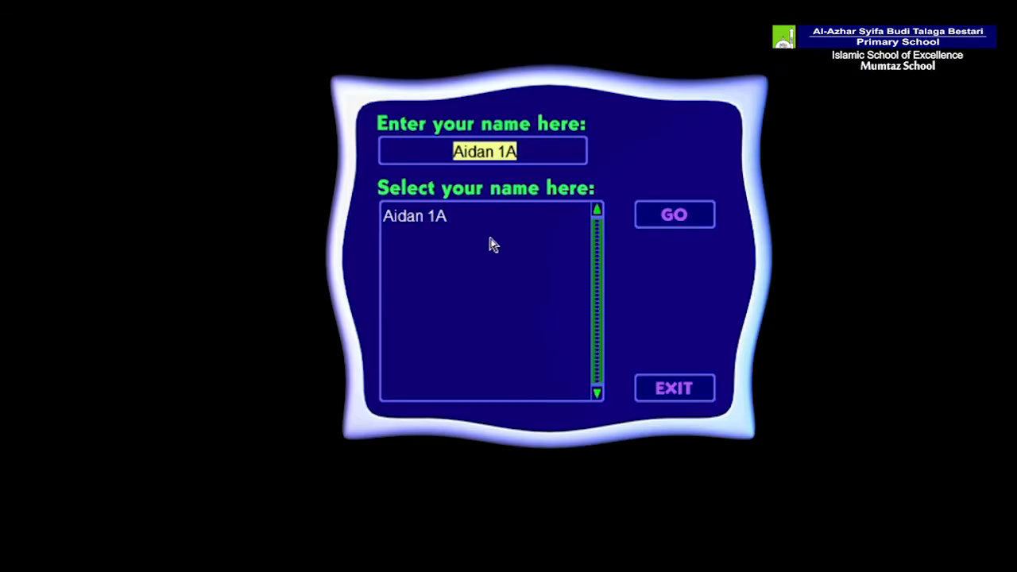
{"action": "left_click", "coordinate": [451, 218]}
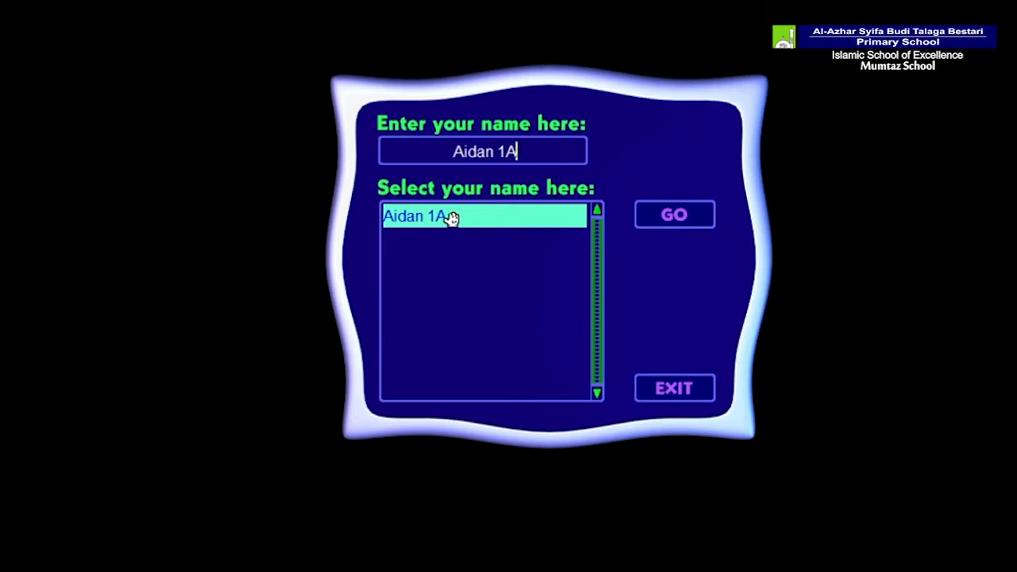
{"action": "left_click", "coordinate": [673, 217]}
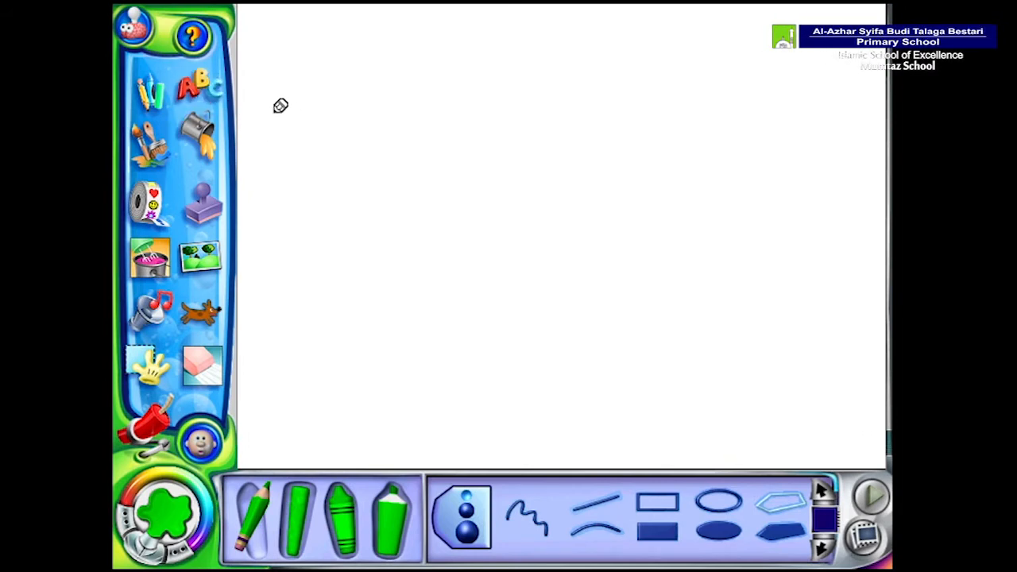
- Add a text box in the upper part of the canvas and enter the title "TUMBUHAN DAN HEWAN DI SEKITAR KITA"
{"action": "left_click", "coordinate": [198, 93]}
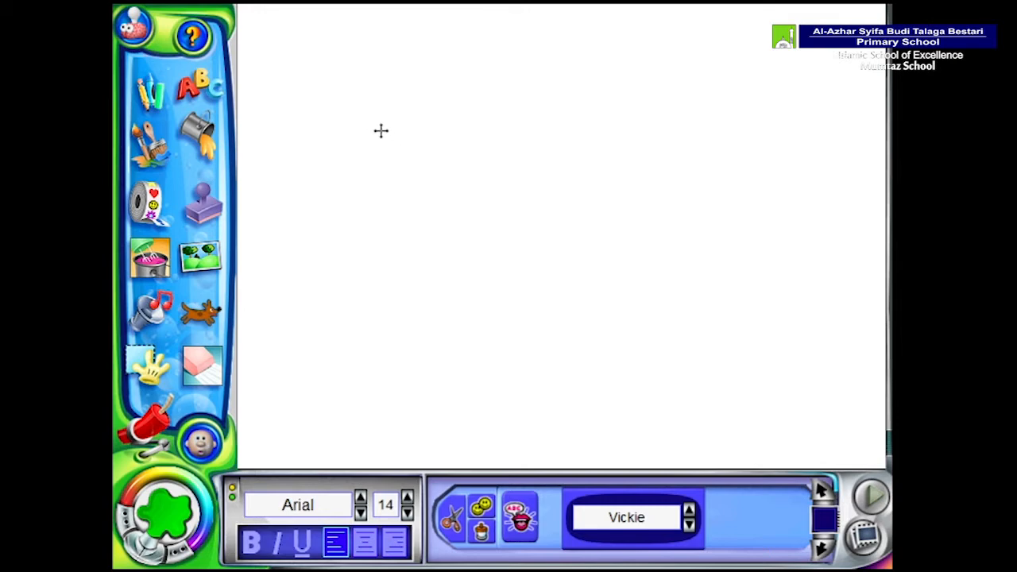
{"action": "left_click", "coordinate": [381, 133]}
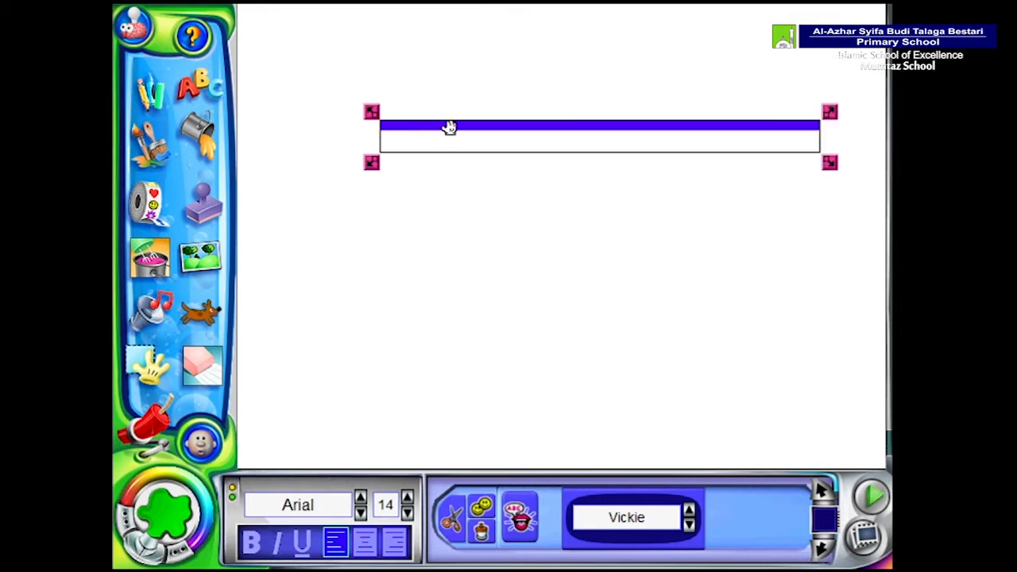
{"action": "left_click_drag", "start_coordinate": [448, 125], "coordinate": [432, 107]}
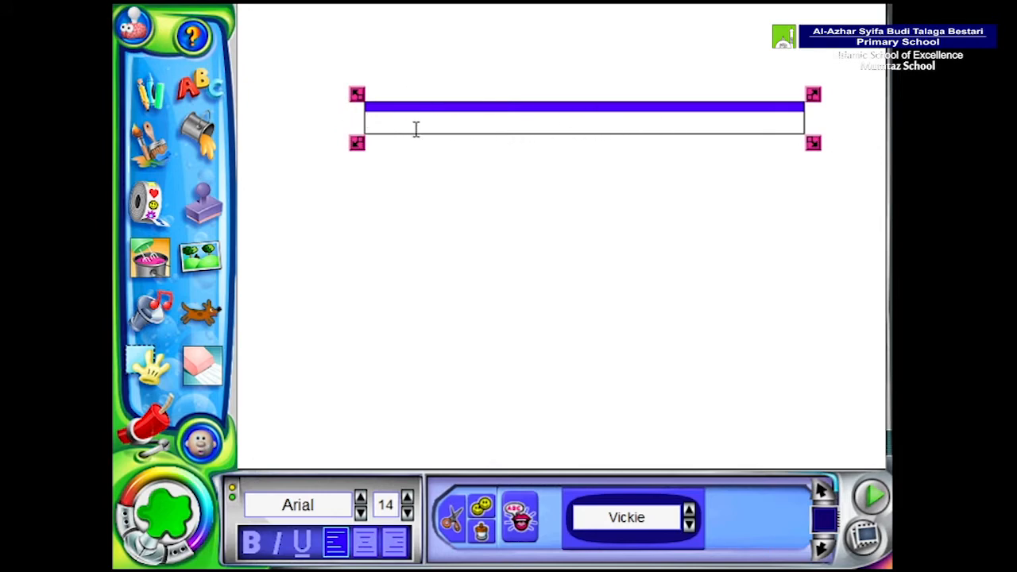
{"action": "type", "text": "TUMBUHAN DAN HEWAN DI SEKITAR KITA"}
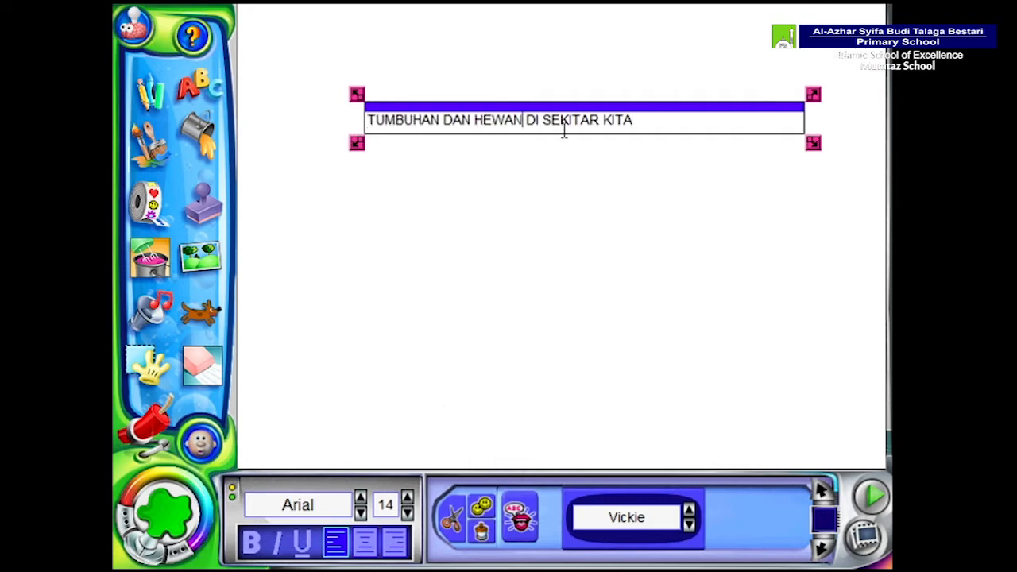
- Select the entire title text inside its text box
{"action": "key", "text": "shift+Left"}
{"action": "key", "text": "shift+Left"}
{"action": "key", "text": "shift+Left"}
{"action": "key", "text": "shift+Left"}
{"action": "key", "text": "shift+Left"}
{"action": "key", "text": "shift+Left"}
{"action": "key", "text": "shift+Left"}
{"action": "key", "text": "shift+Left"}
{"action": "key", "text": "shift+Left"}
{"action": "key", "text": "shift+Left"}
{"action": "key", "text": "shift+Left"}
{"action": "key", "text": "shift+Left"}
{"action": "key", "text": "shift+Left"}
{"action": "key", "text": "shift+Left"}
{"action": "key", "text": "shift+Left"}
{"action": "key", "text": "shift+Left"}
{"action": "key", "text": "shift+Left"}
{"action": "key", "text": "shift+Left"}
{"action": "key", "text": "shift+Left"}
{"action": "key", "text": "shift+Left"}
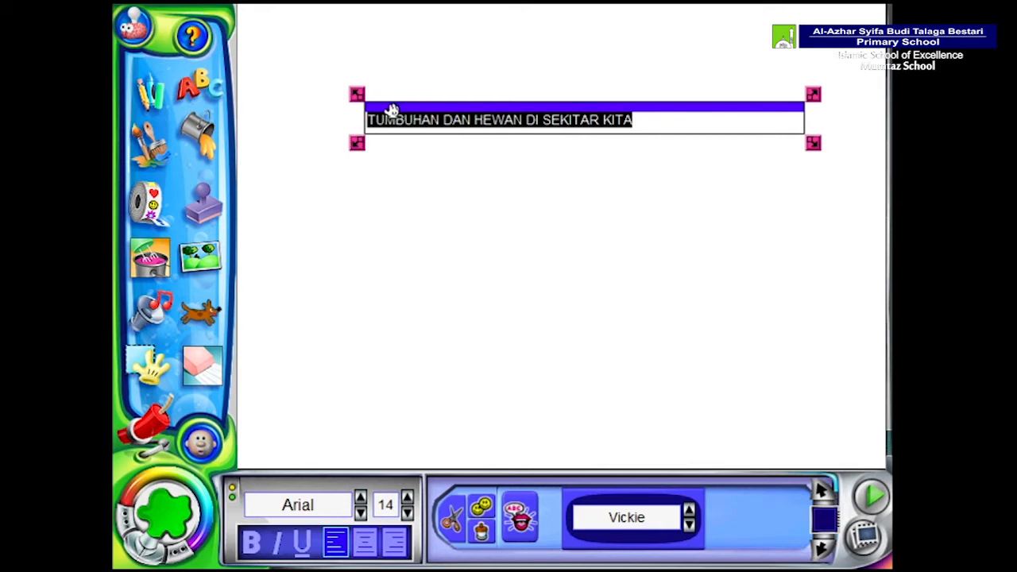
- Reposition the title's text box in the upper part of the canvas and resize it to fit closely around the single line
{"action": "left_click_drag", "start_coordinate": [546, 109], "coordinate": [447, 161]}
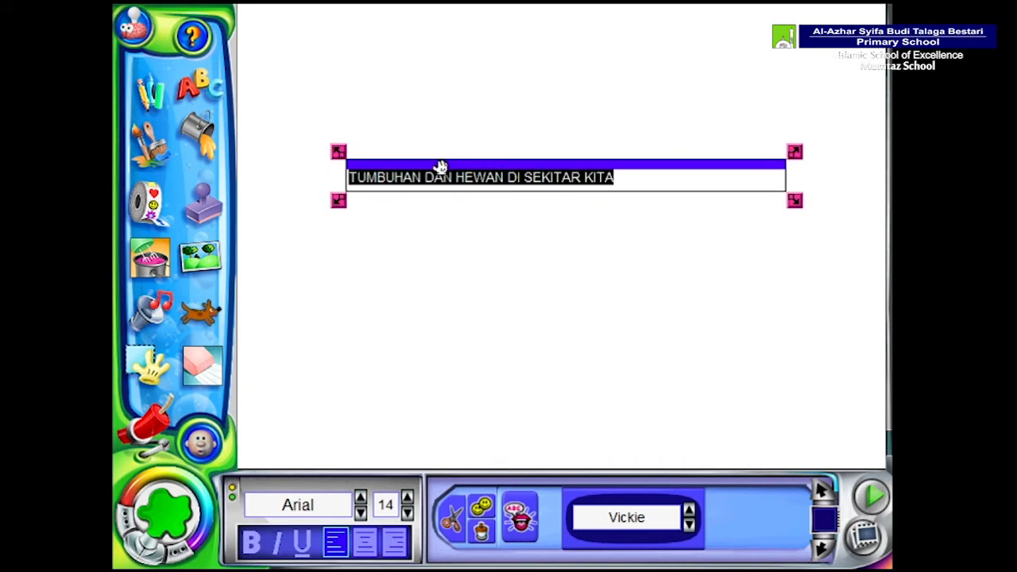
{"action": "mouse_move", "coordinate": [341, 153]}
{"action": "left_mouse_down"}
{"action": "mouse_move", "coordinate": [273, 79]}
{"action": "mouse_move", "coordinate": [344, 159]}
{"action": "left_mouse_up"}
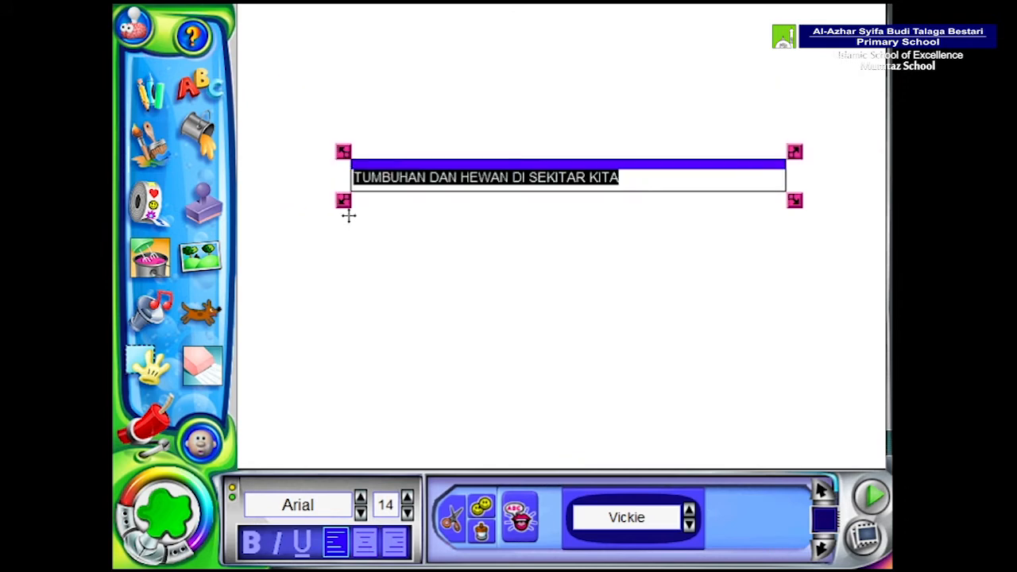
{"action": "left_click_drag", "start_coordinate": [343, 200], "coordinate": [298, 248]}
{"action": "left_click_drag", "start_coordinate": [793, 152], "coordinate": [823, 91]}
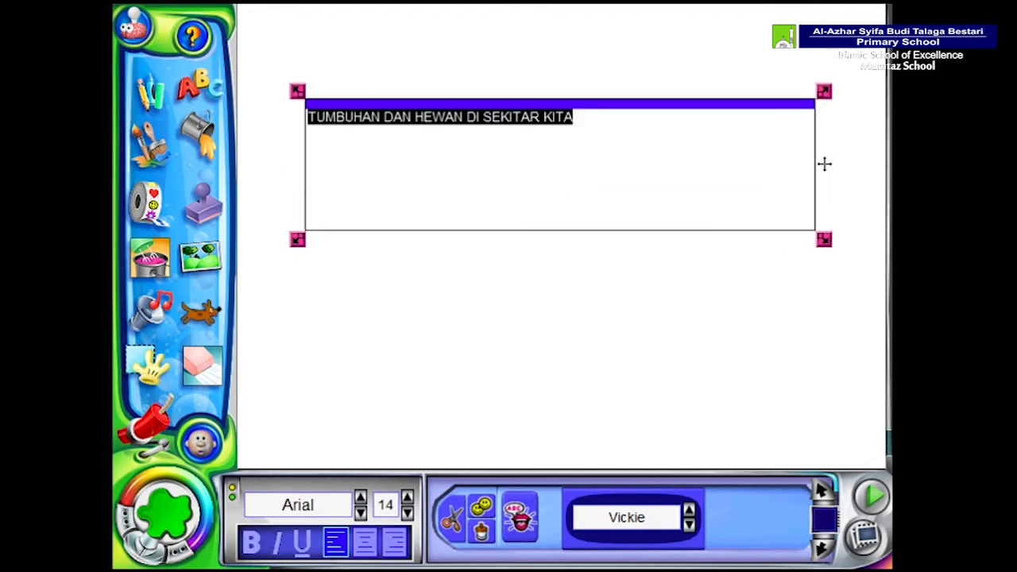
{"action": "left_click_drag", "start_coordinate": [829, 243], "coordinate": [796, 148]}
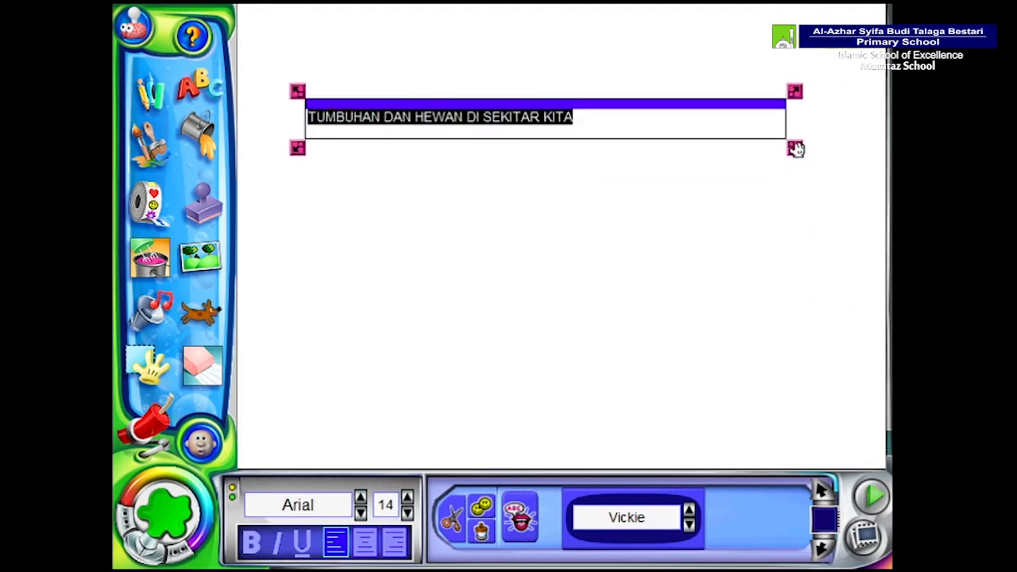
{"action": "left_click_drag", "start_coordinate": [297, 151], "coordinate": [378, 140]}
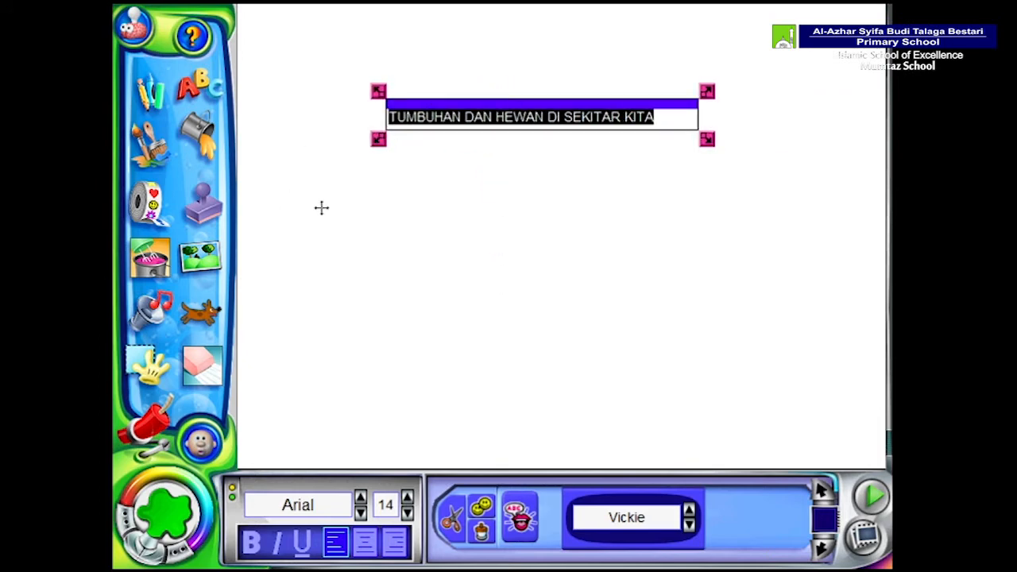
- Deselect the title's text box, select it again and move it slightly higher on the canvas
{"action": "left_click", "coordinate": [384, 239]}
{"action": "left_click", "coordinate": [384, 243]}
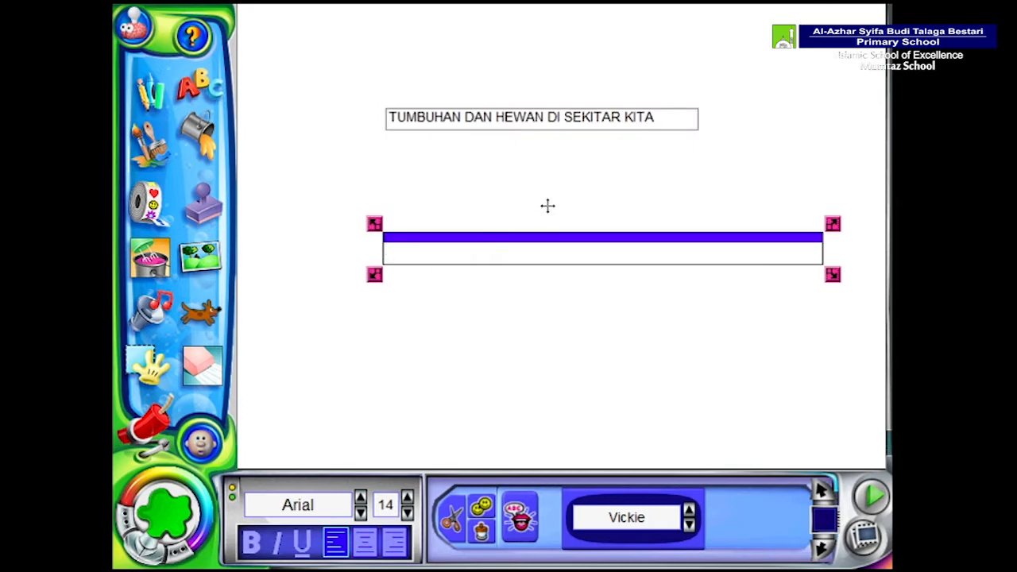
{"action": "left_click", "coordinate": [497, 116]}
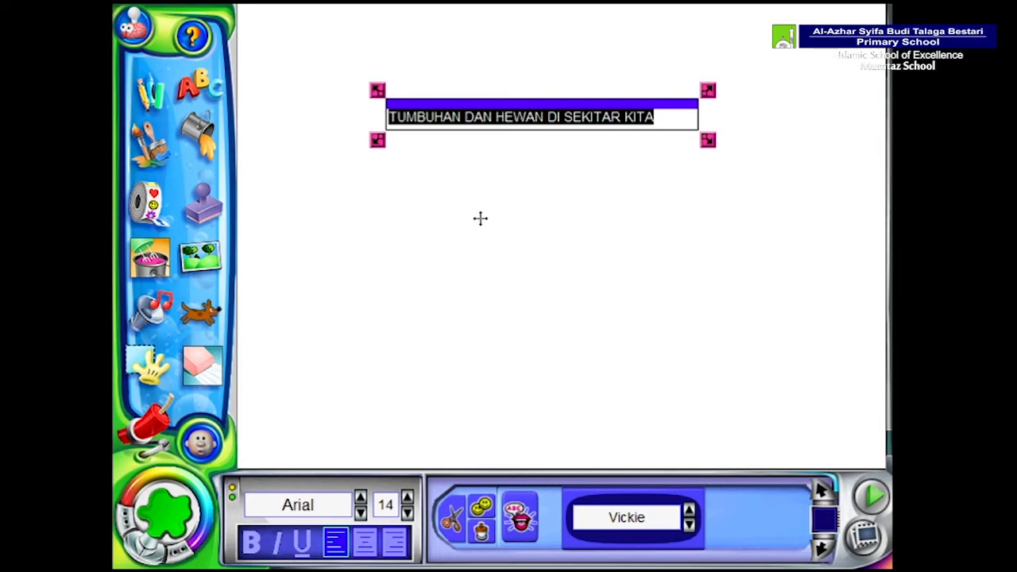
{"action": "left_click_drag", "start_coordinate": [482, 104], "coordinate": [481, 81]}
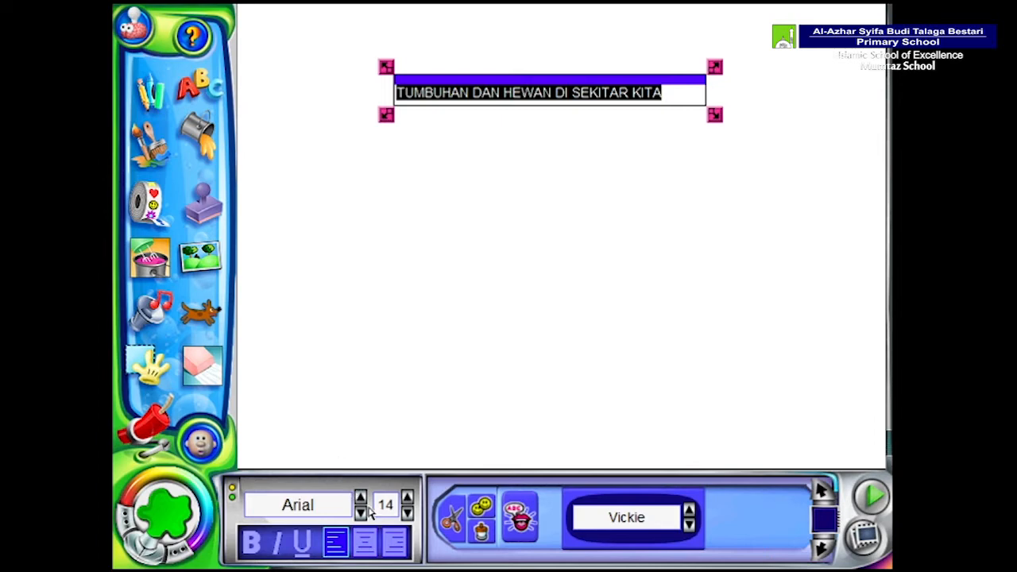
{"action": "left_click", "coordinate": [640, 111]}
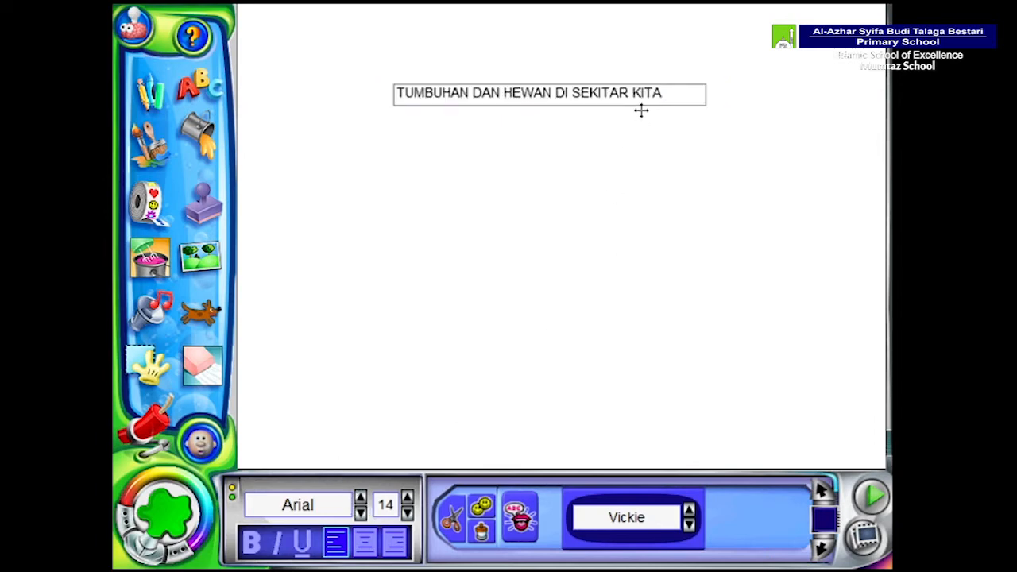
{"action": "left_click", "coordinate": [647, 91]}
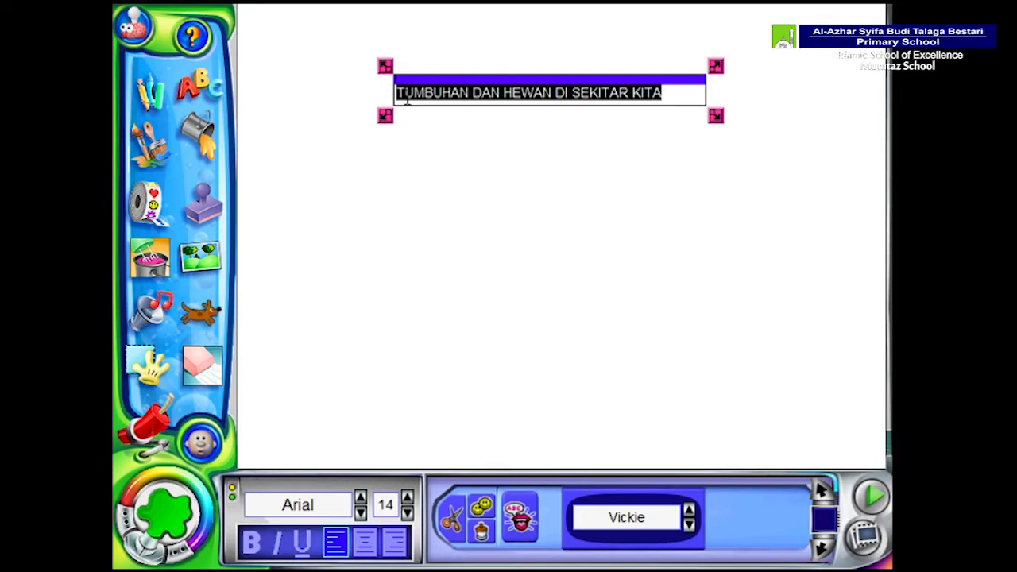
{"action": "left_click_drag", "start_coordinate": [660, 93], "coordinate": [397, 93]}
{"action": "left_click", "coordinate": [532, 161]}
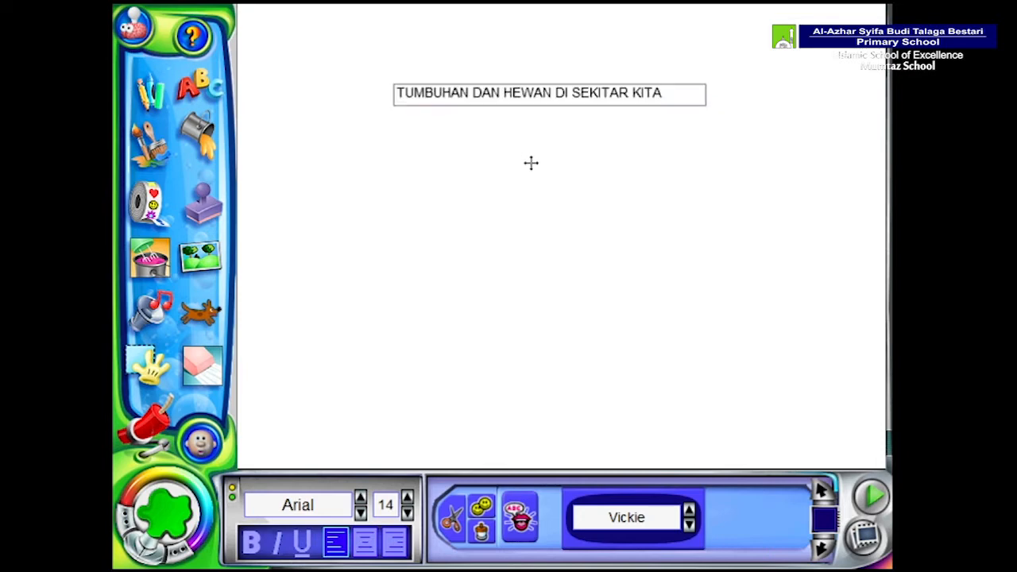
{"action": "left_click", "coordinate": [571, 92]}
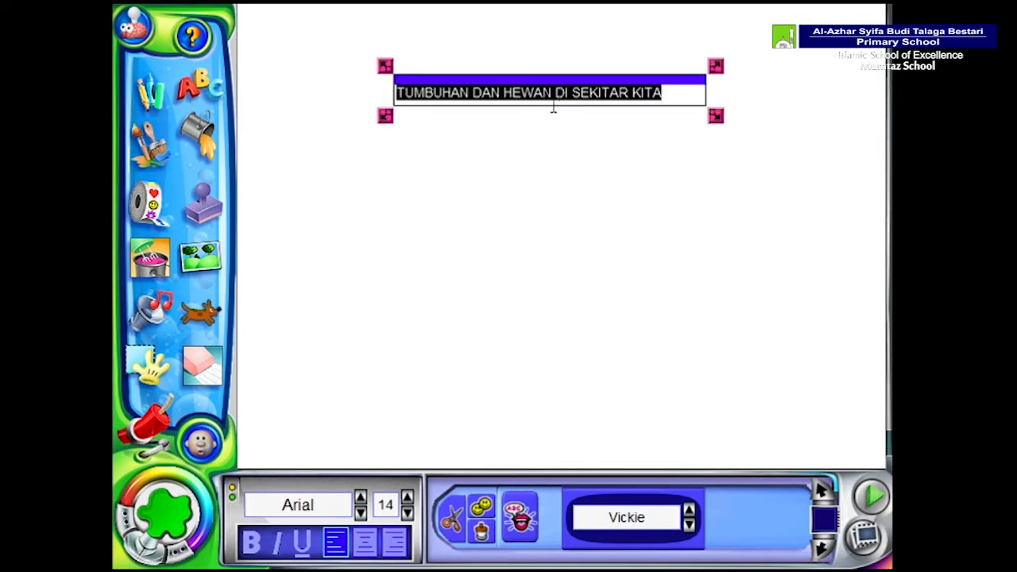
- Try the Aharoni font on the title and return it to Arial
{"action": "left_click", "coordinate": [361, 496]}
{"action": "left_click", "coordinate": [361, 497]}
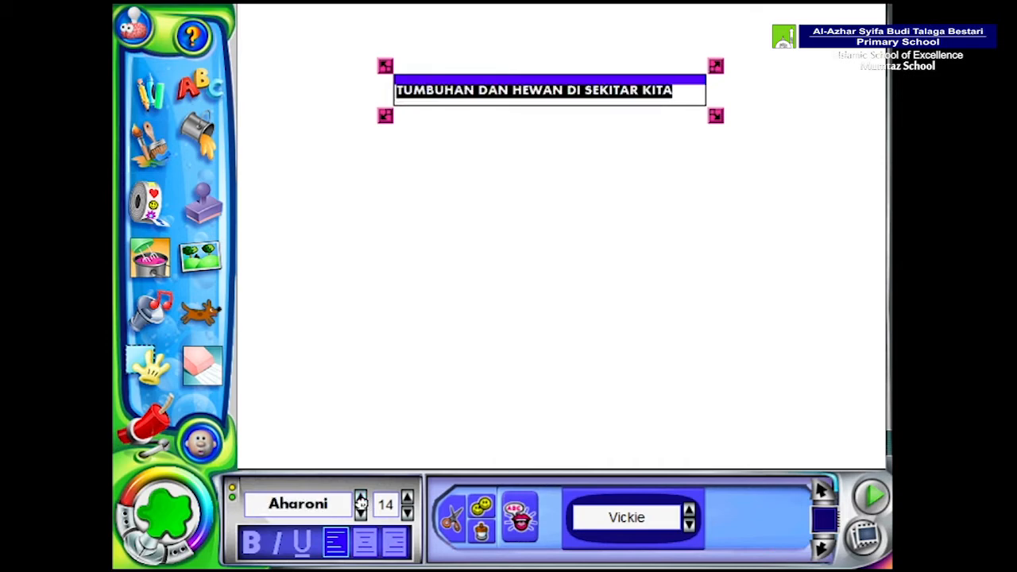
{"action": "left_click", "coordinate": [361, 499]}
{"action": "left_click", "coordinate": [361, 513]}
{"action": "left_click", "coordinate": [361, 513]}
{"action": "left_click", "coordinate": [361, 513]}
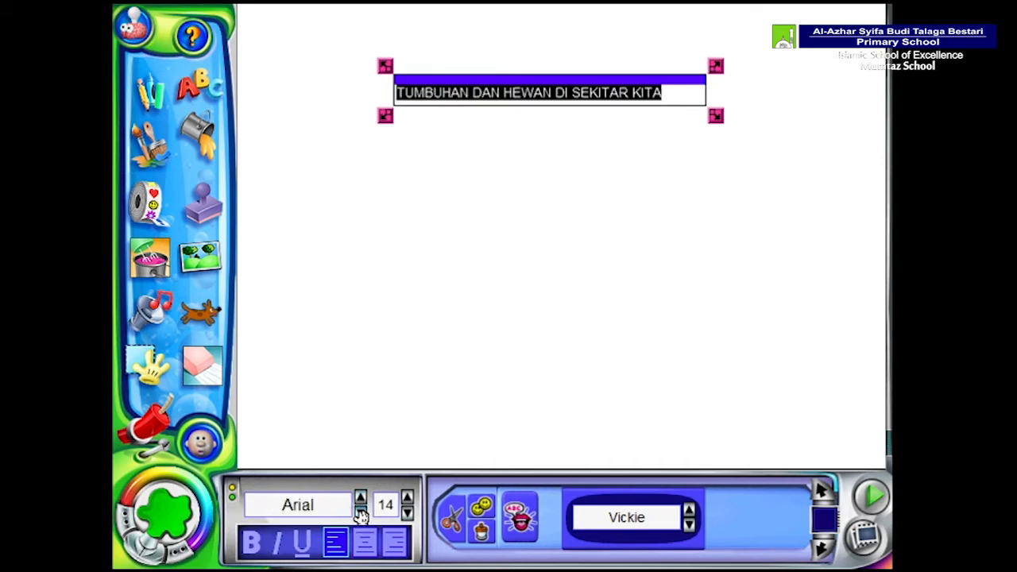
- Change the selected title's font to Bahnschrift Light
{"action": "left_click", "coordinate": [361, 513]}
{"action": "left_click", "coordinate": [361, 513]}
{"action": "left_click", "coordinate": [361, 514]}
{"action": "left_click", "coordinate": [361, 513]}
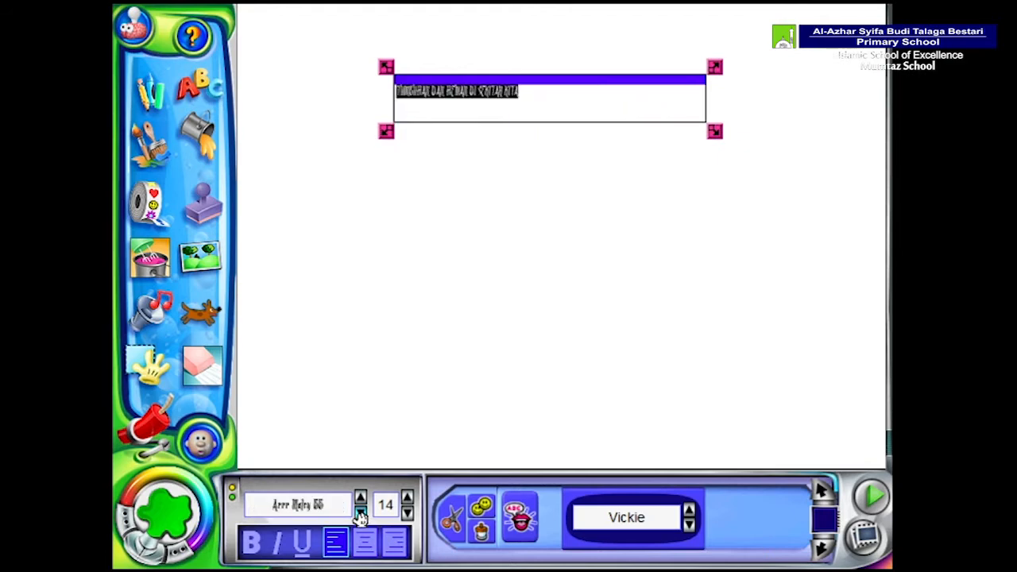
{"action": "left_click", "coordinate": [361, 513]}
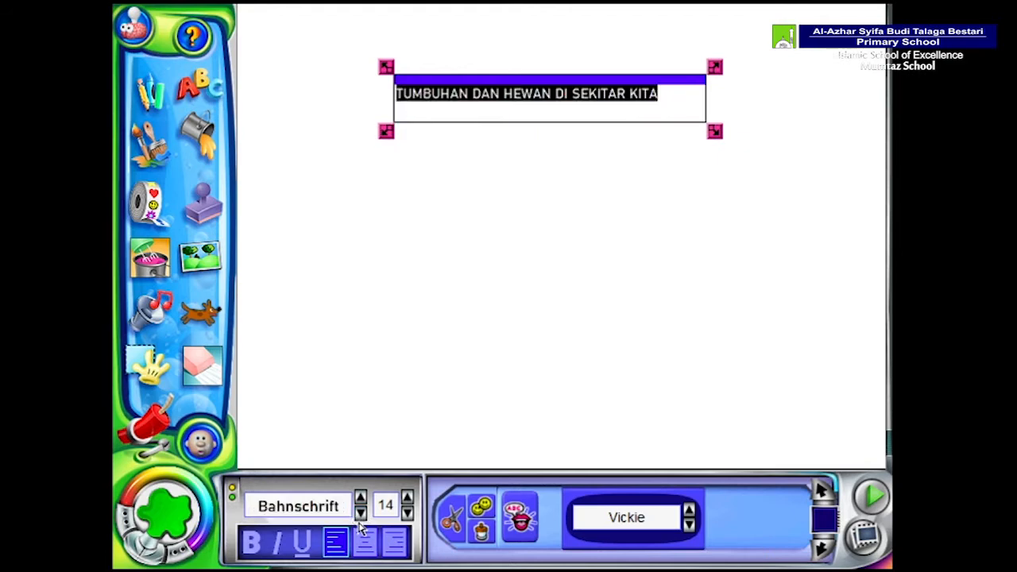
{"action": "left_click", "coordinate": [360, 514]}
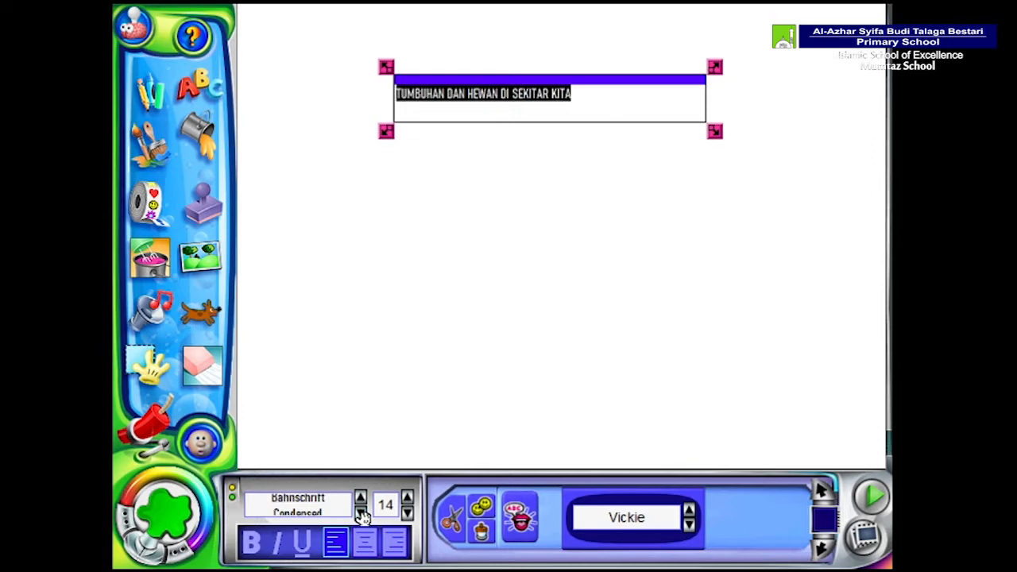
{"action": "left_click", "coordinate": [361, 514]}
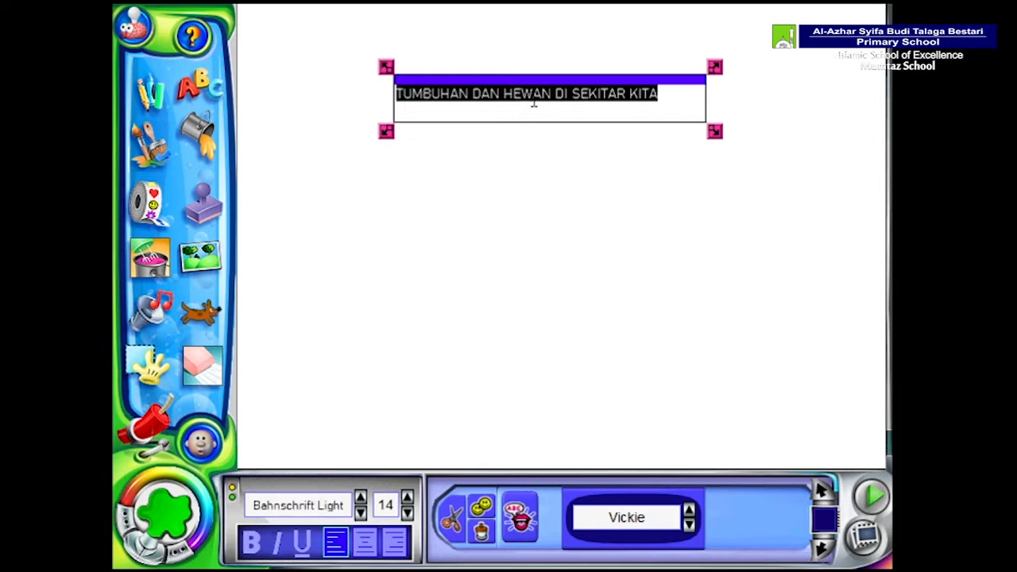
- Set the title's font size to 32 and widen its text box on both sides so the text wraps onto two lines
{"action": "left_click", "coordinate": [407, 498]}
{"action": "left_click", "coordinate": [407, 499]}
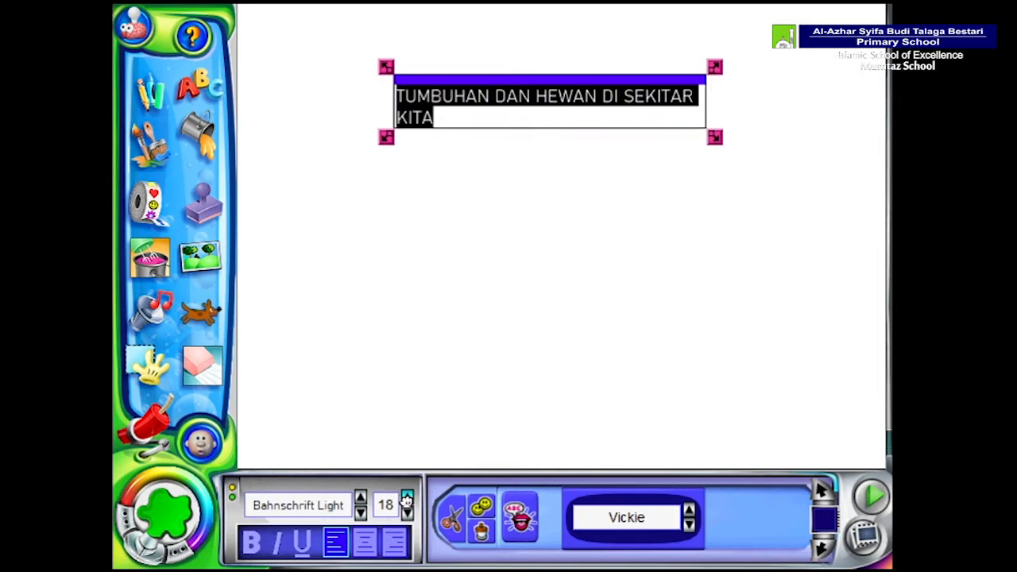
{"action": "left_click", "coordinate": [407, 498]}
{"action": "left_click", "coordinate": [407, 498]}
{"action": "left_click", "coordinate": [407, 499]}
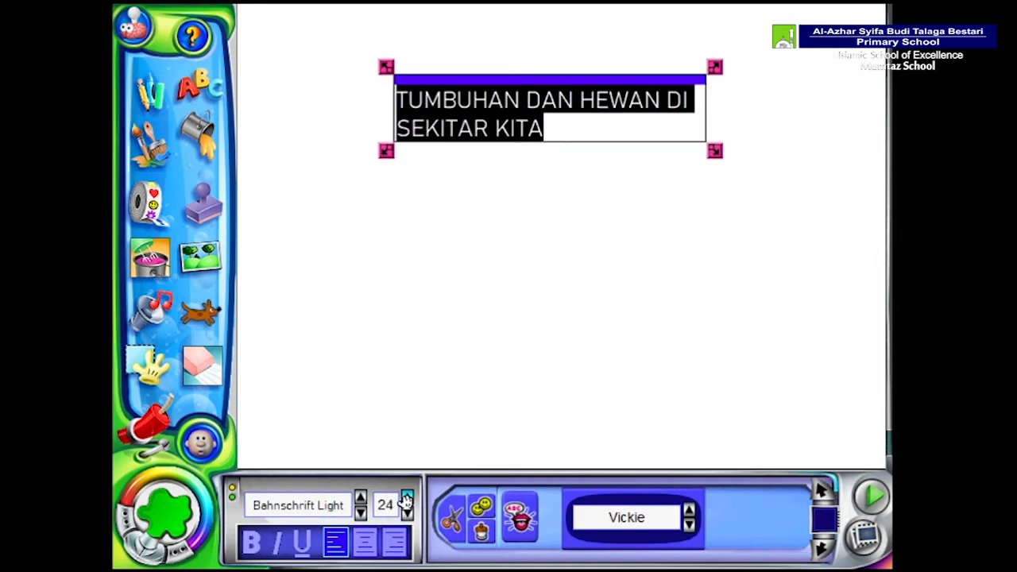
{"action": "left_click", "coordinate": [407, 498]}
{"action": "left_click", "coordinate": [407, 499]}
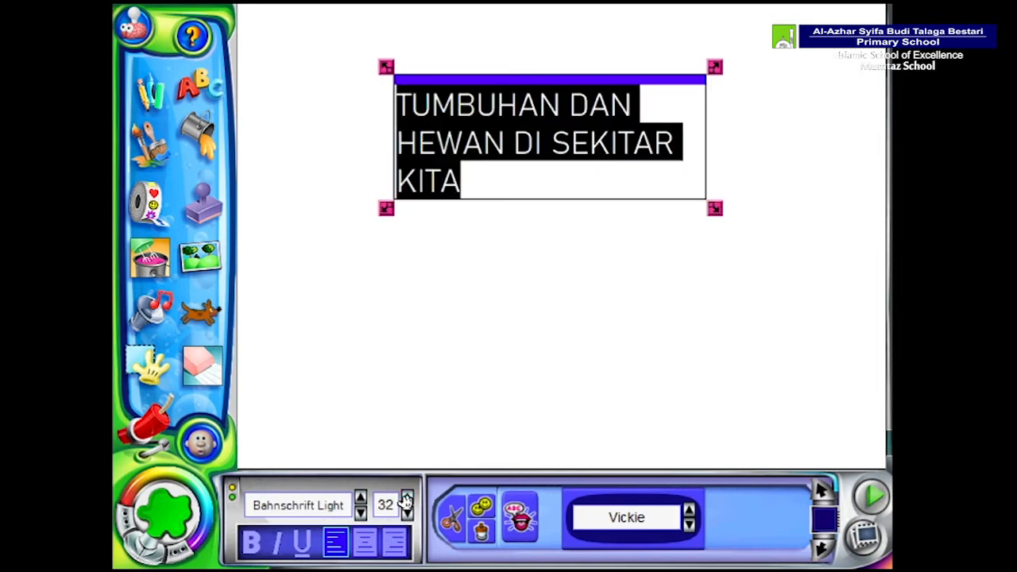
{"action": "left_click_drag", "start_coordinate": [715, 208], "coordinate": [785, 220]}
{"action": "left_click_drag", "start_coordinate": [388, 222], "coordinate": [312, 220]}
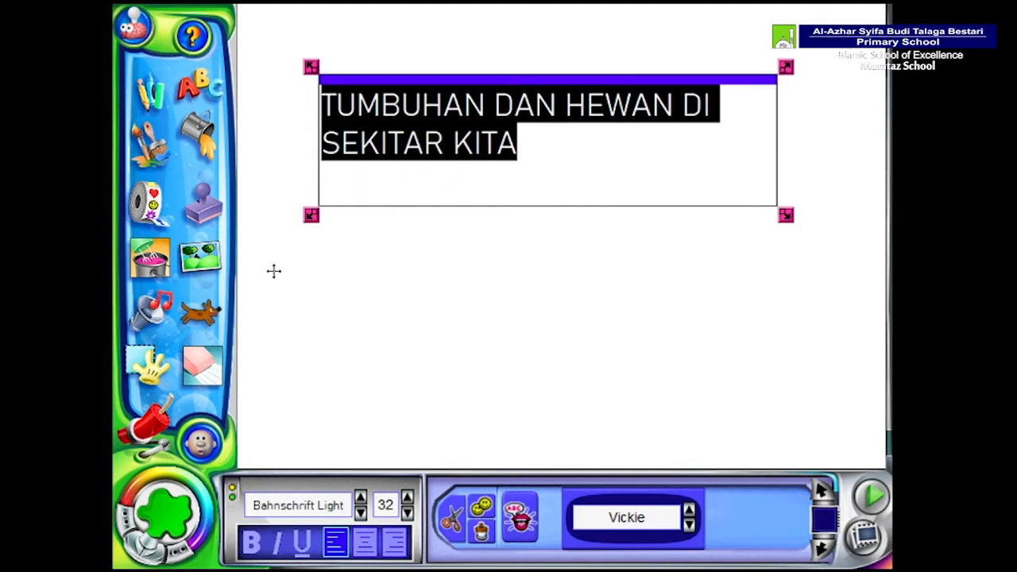
- Change the title's font to Berlin Sans FB Demi
{"action": "left_click", "coordinate": [360, 513]}
{"action": "left_click", "coordinate": [361, 513]}
{"action": "left_click", "coordinate": [361, 513]}
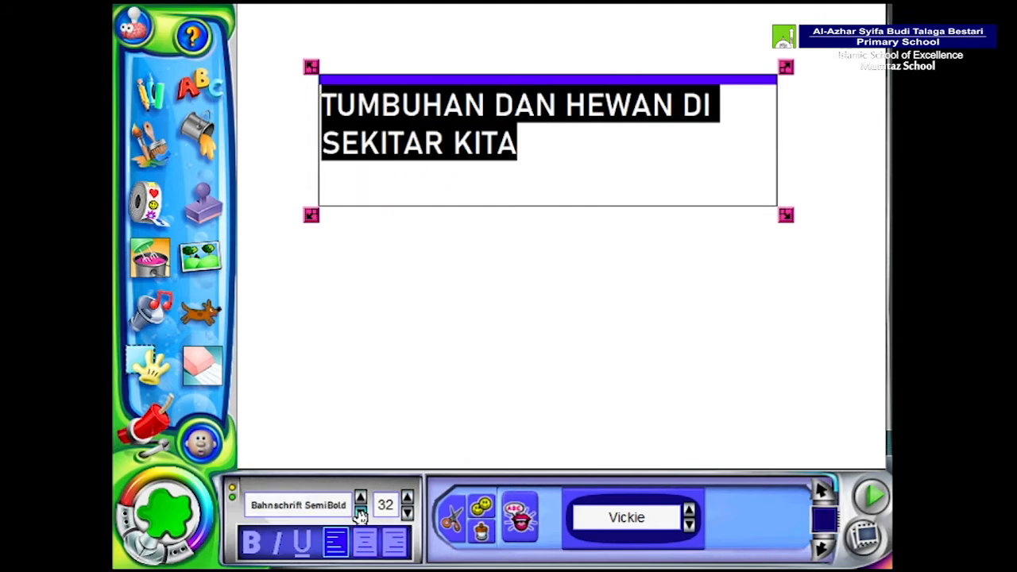
{"action": "left_click", "coordinate": [361, 515]}
{"action": "left_click", "coordinate": [361, 515]}
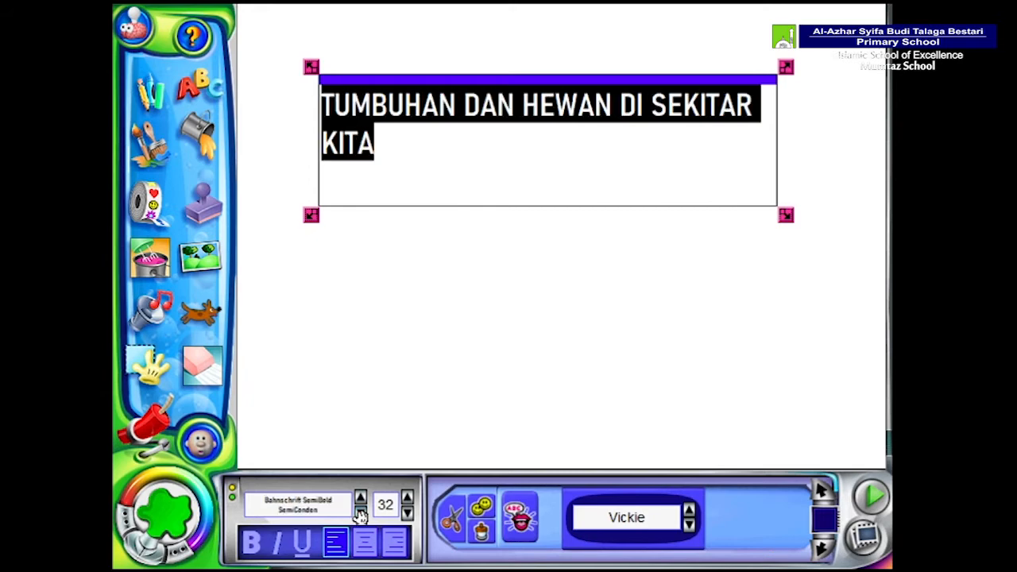
{"action": "left_click", "coordinate": [361, 515]}
{"action": "left_click", "coordinate": [361, 515]}
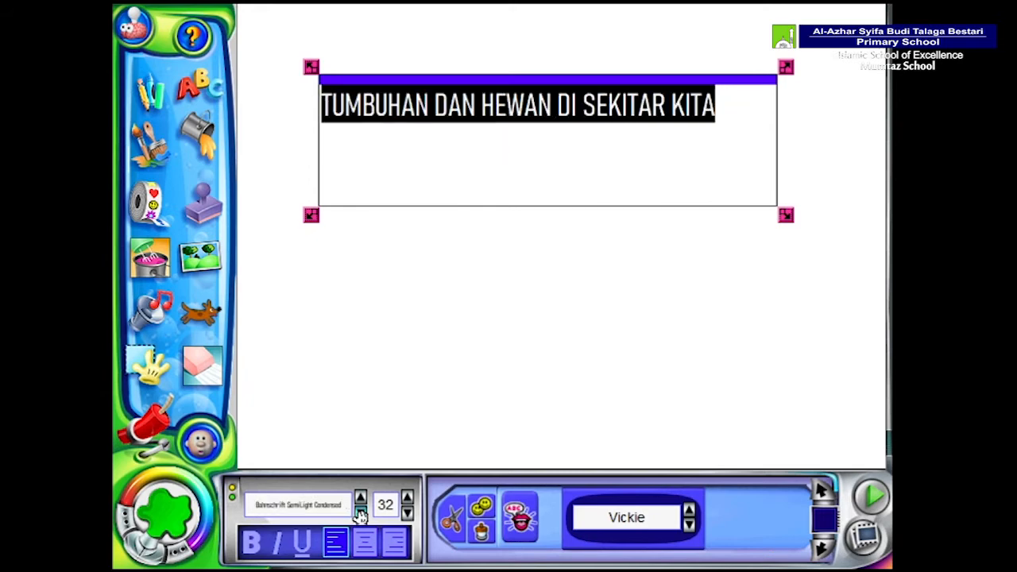
{"action": "left_click", "coordinate": [361, 515]}
{"action": "left_click", "coordinate": [360, 515]}
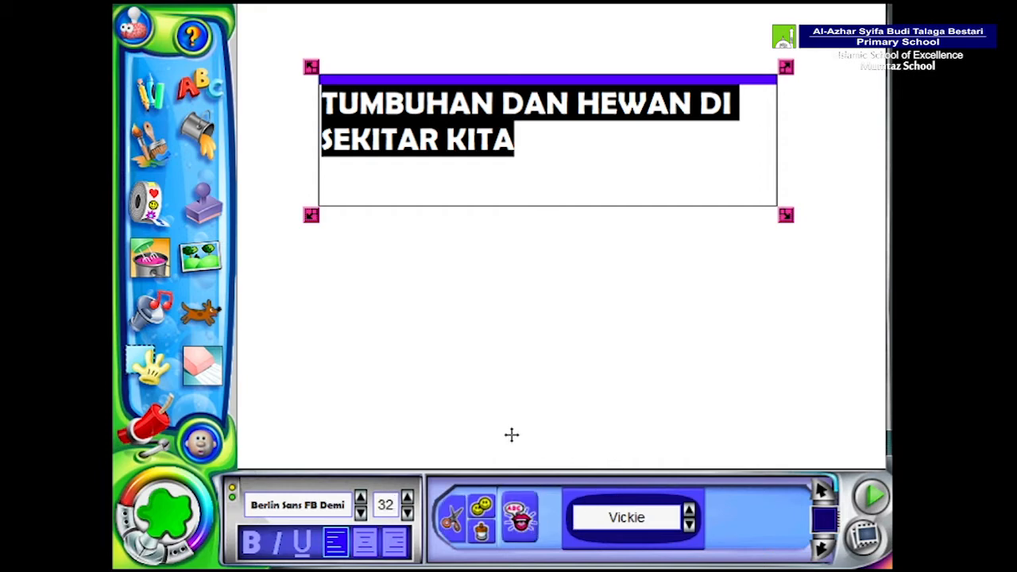
- Have the title text read aloud with the Vickie voice
{"action": "left_click", "coordinate": [531, 520]}
{"action": "left_click", "coordinate": [523, 526]}
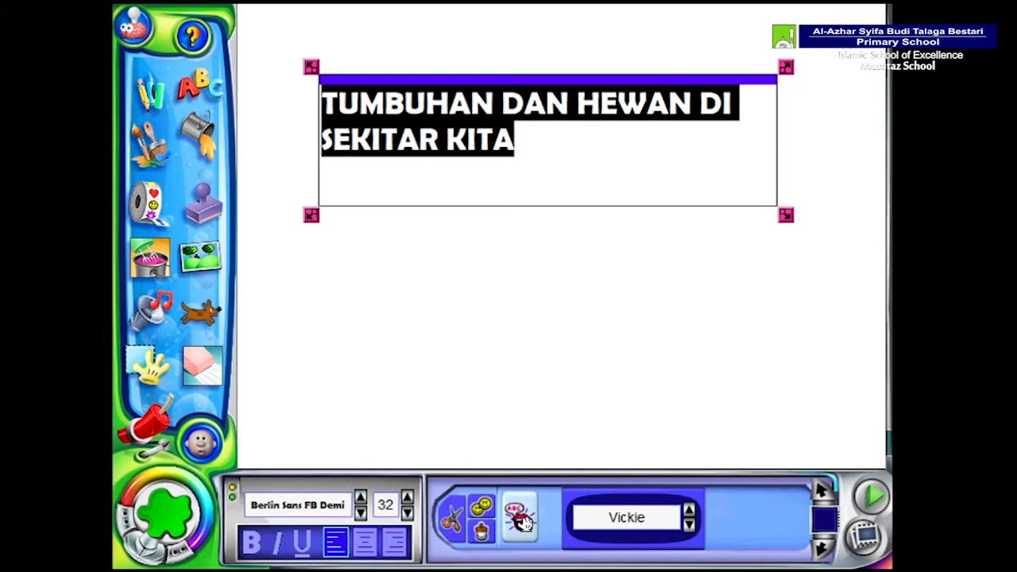
- Switch the reading voice to Sarah and have the selected title read aloud
{"action": "left_click", "coordinate": [522, 522]}
{"action": "left_click", "coordinate": [689, 511]}
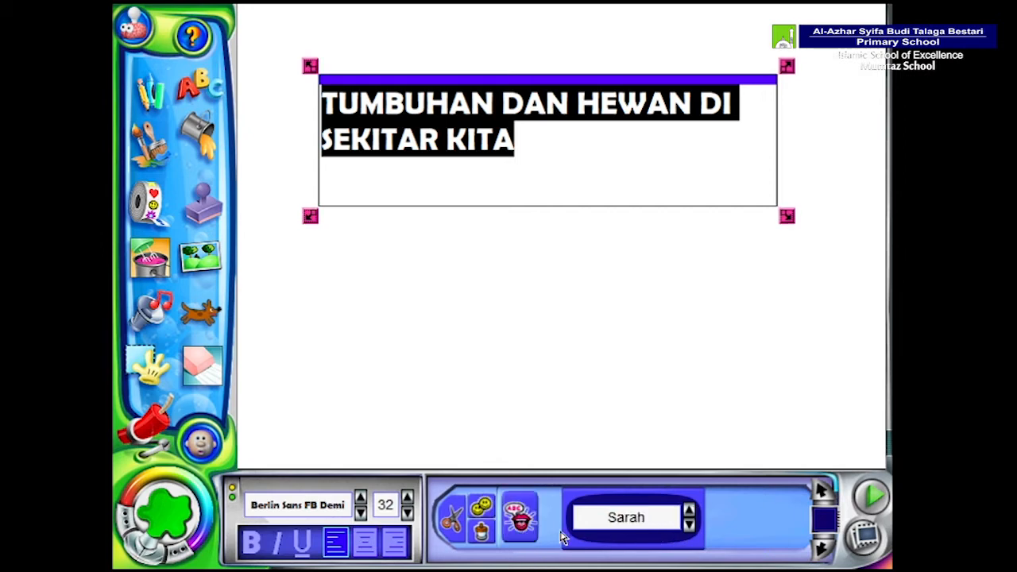
{"action": "left_click", "coordinate": [520, 520]}
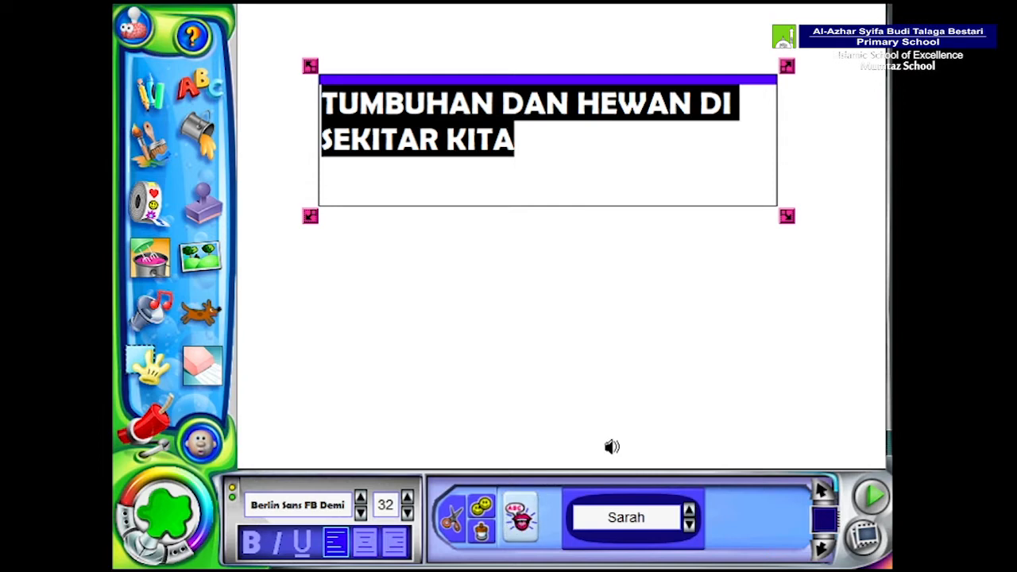
- Have the title read aloud with the BigBurt voice
{"action": "left_click", "coordinate": [689, 526]}
{"action": "left_click", "coordinate": [688, 528]}
{"action": "left_click", "coordinate": [521, 517]}
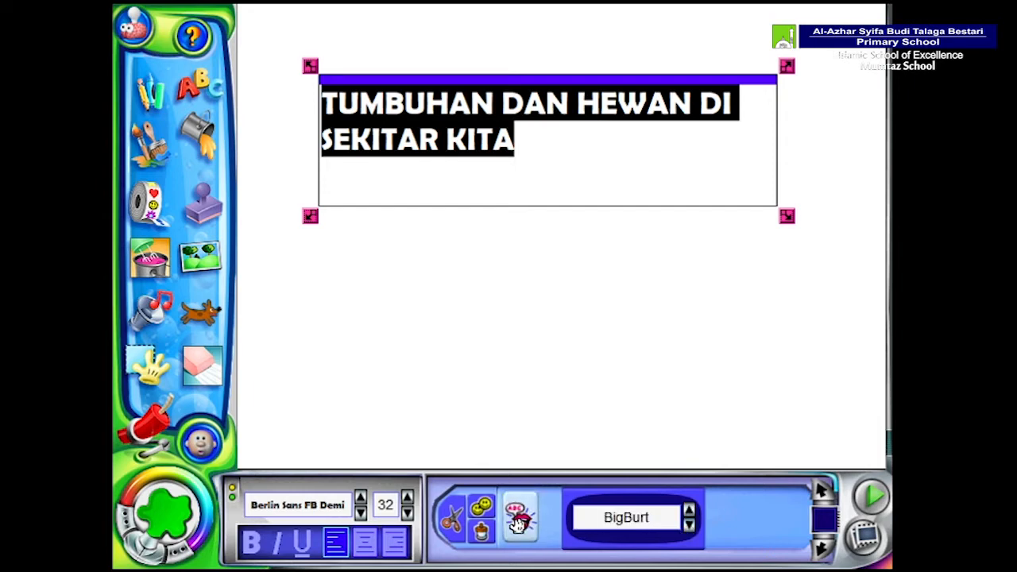
- Set the reading voice back to Sarah
{"action": "left_click", "coordinate": [690, 510]}
{"action": "left_click", "coordinate": [691, 513]}
{"action": "left_click", "coordinate": [689, 526]}
{"action": "left_click", "coordinate": [689, 527]}
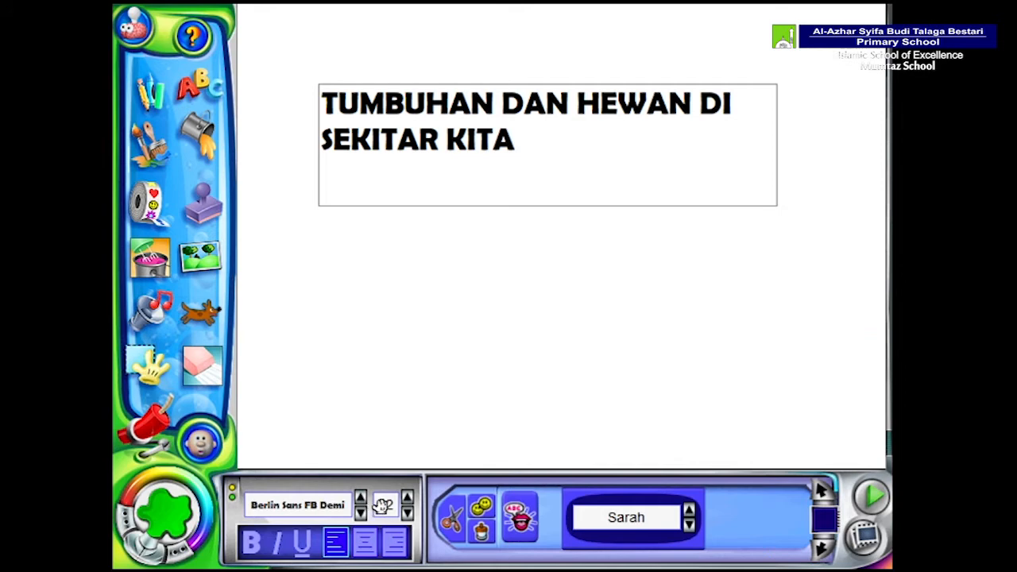
- Select the whole title text and change its font to Bodoni Bk BT
{"action": "left_click", "coordinate": [502, 176]}
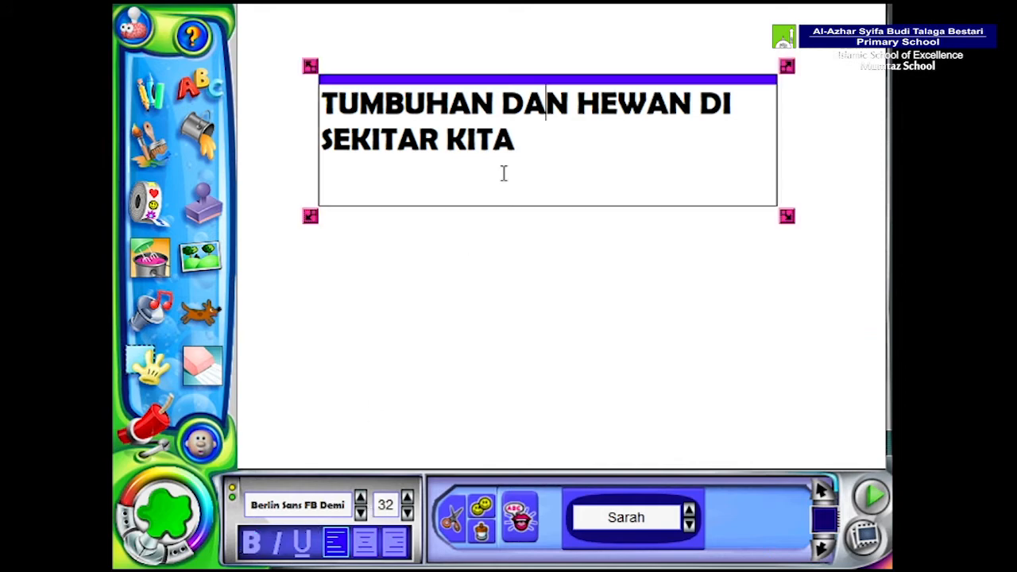
{"action": "left_click_drag", "start_coordinate": [517, 151], "coordinate": [306, 101]}
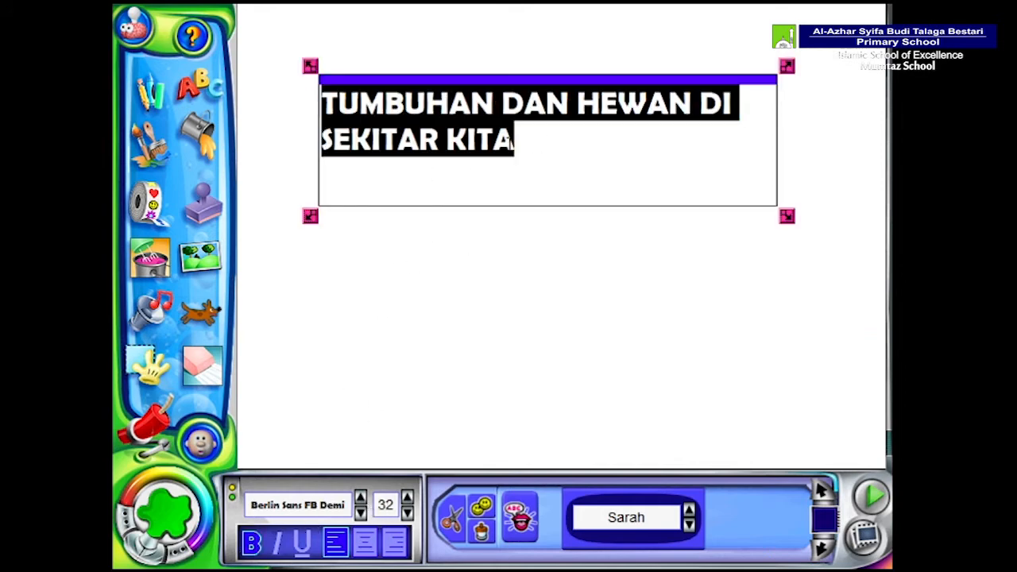
{"action": "left_click", "coordinate": [360, 514]}
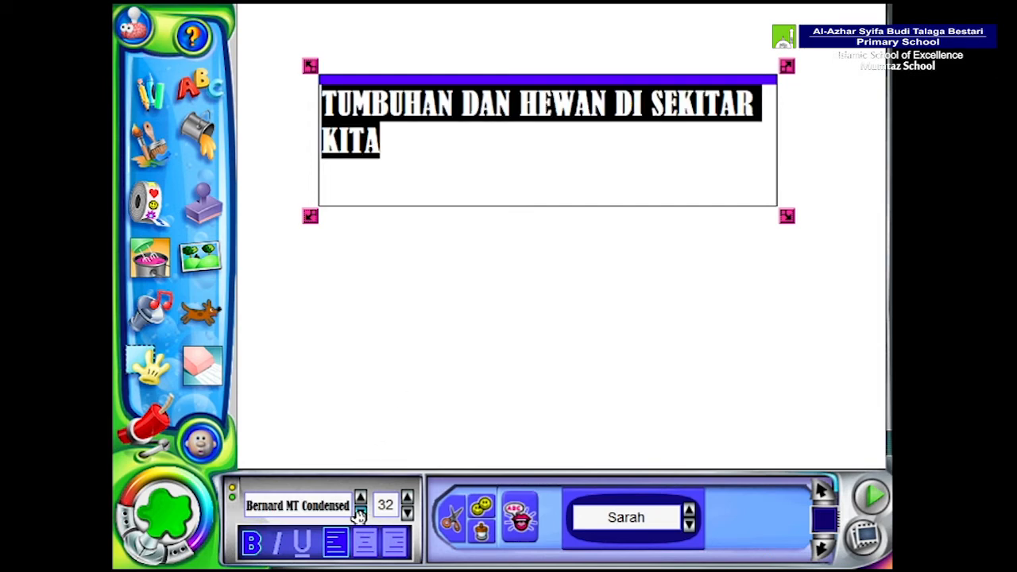
{"action": "left_click", "coordinate": [360, 513]}
{"action": "left_click", "coordinate": [360, 514]}
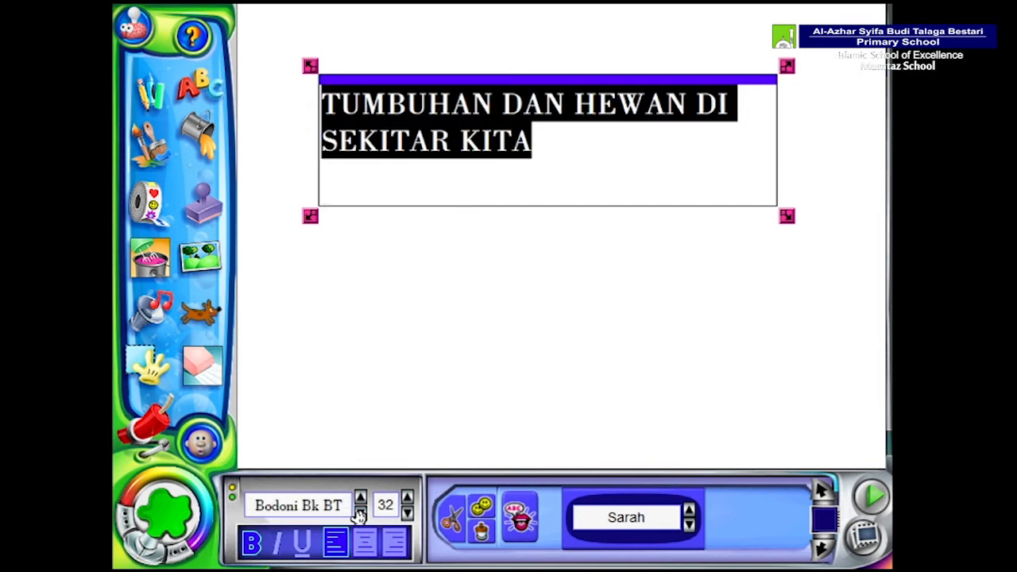
- Format the title as bold, italic and underlined, and deselect the text box
{"action": "left_click", "coordinate": [251, 543]}
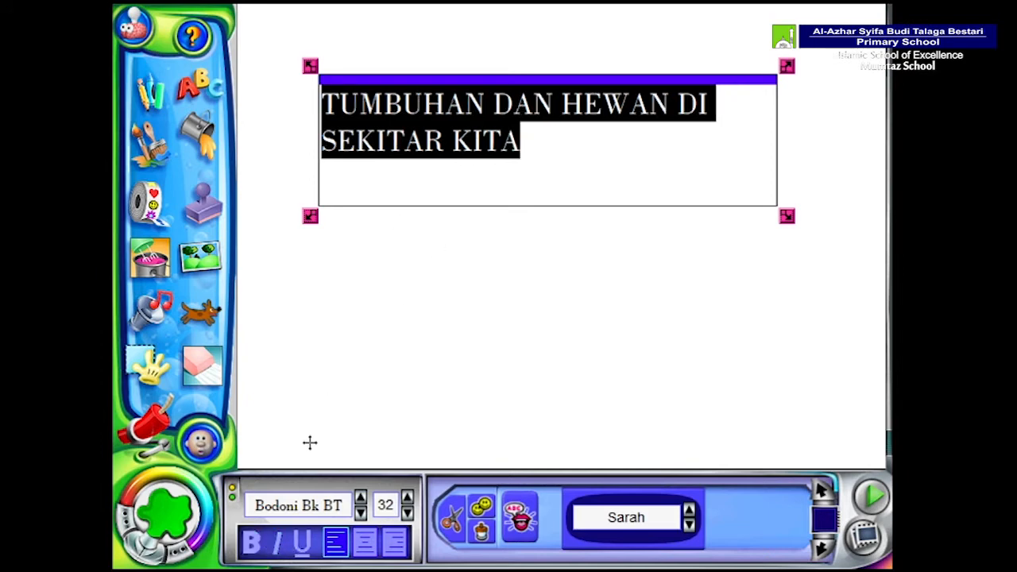
{"action": "left_click", "coordinate": [251, 542]}
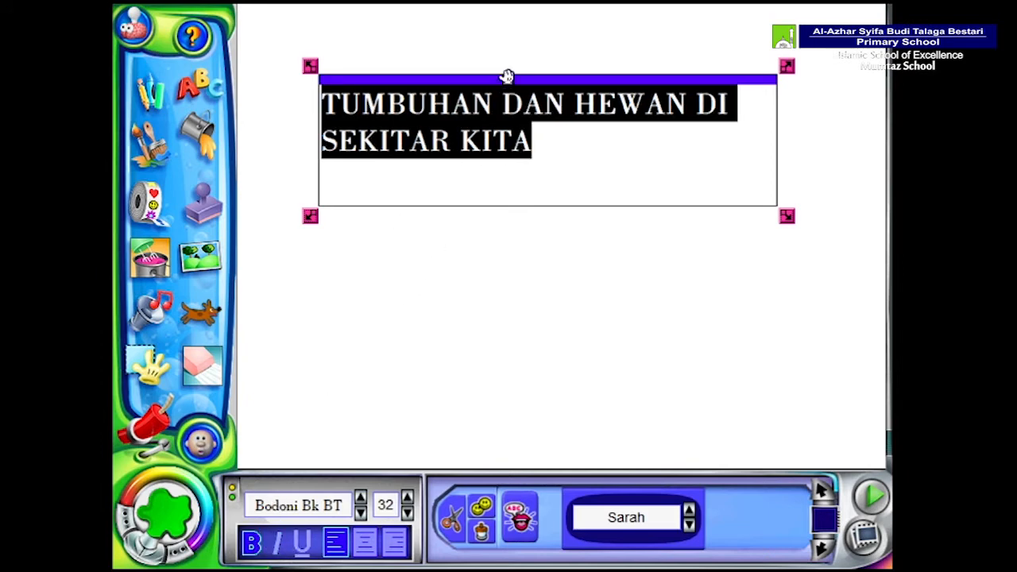
{"action": "left_click", "coordinate": [274, 543]}
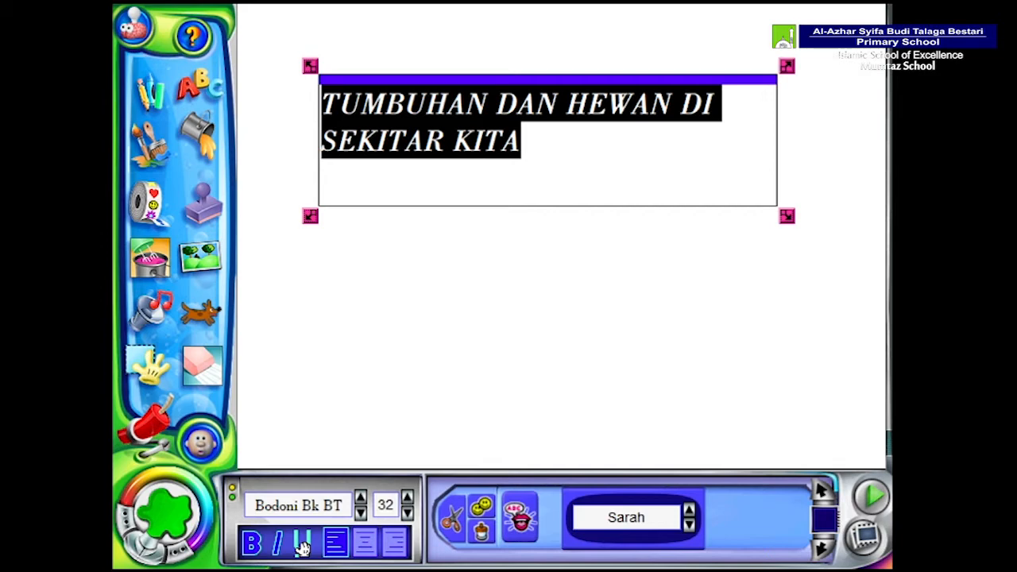
{"action": "left_click", "coordinate": [302, 545]}
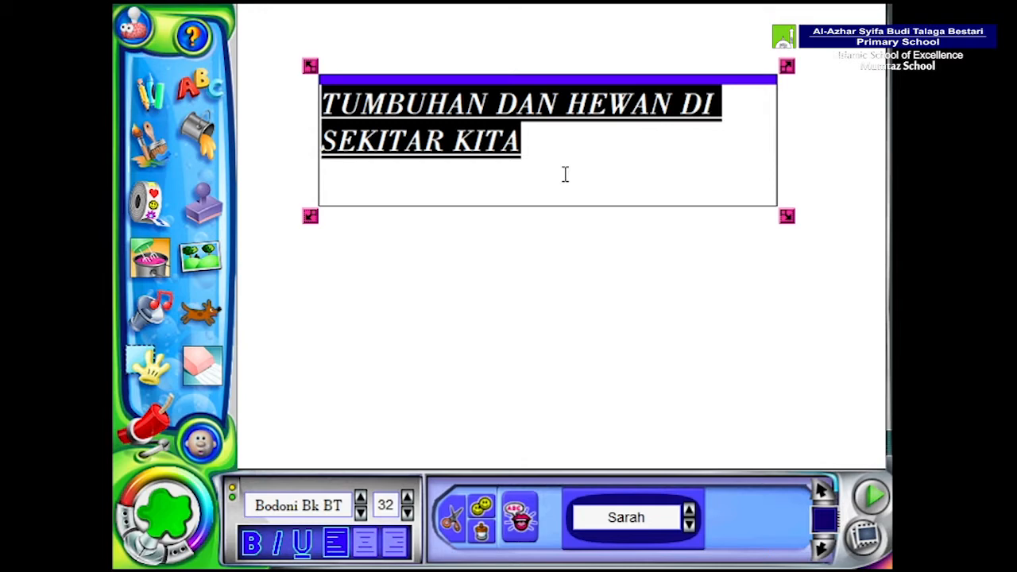
{"action": "left_click", "coordinate": [585, 37]}
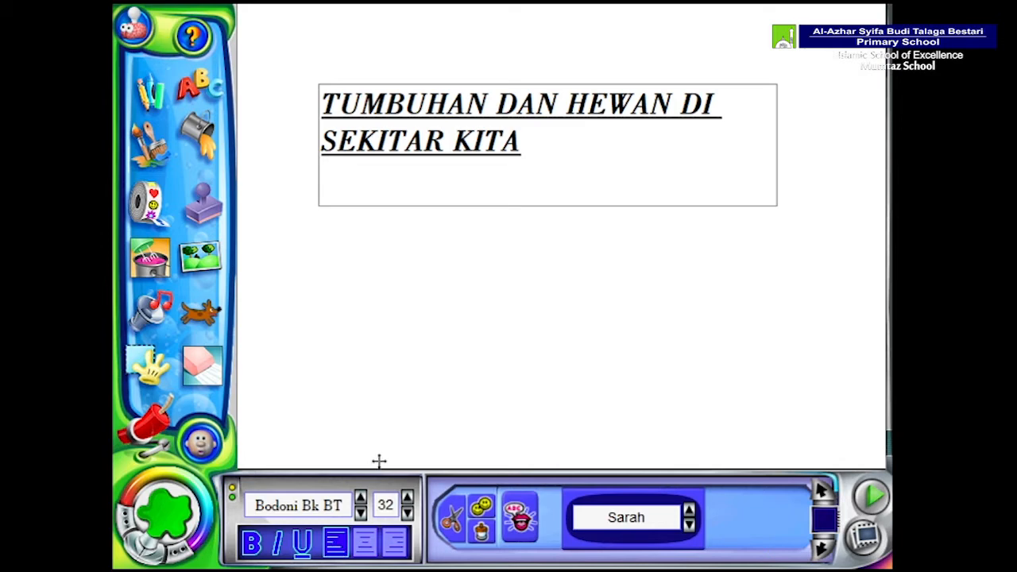
- Try the left and right alignments on the title and leave it center-aligned in its text box
{"action": "left_click", "coordinate": [466, 191]}
{"action": "left_click", "coordinate": [365, 543]}
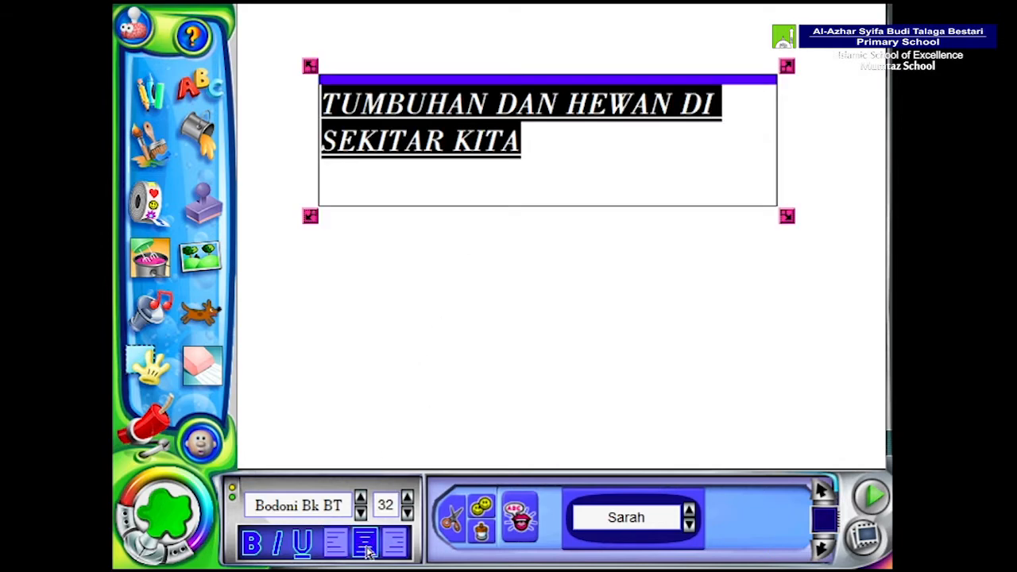
{"action": "left_click", "coordinate": [396, 545]}
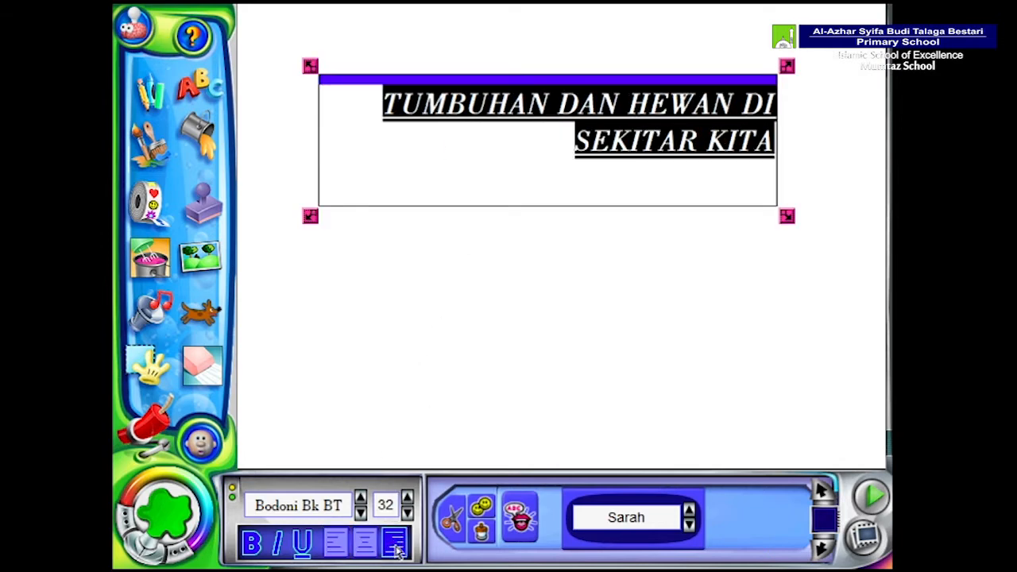
{"action": "left_click", "coordinate": [335, 546]}
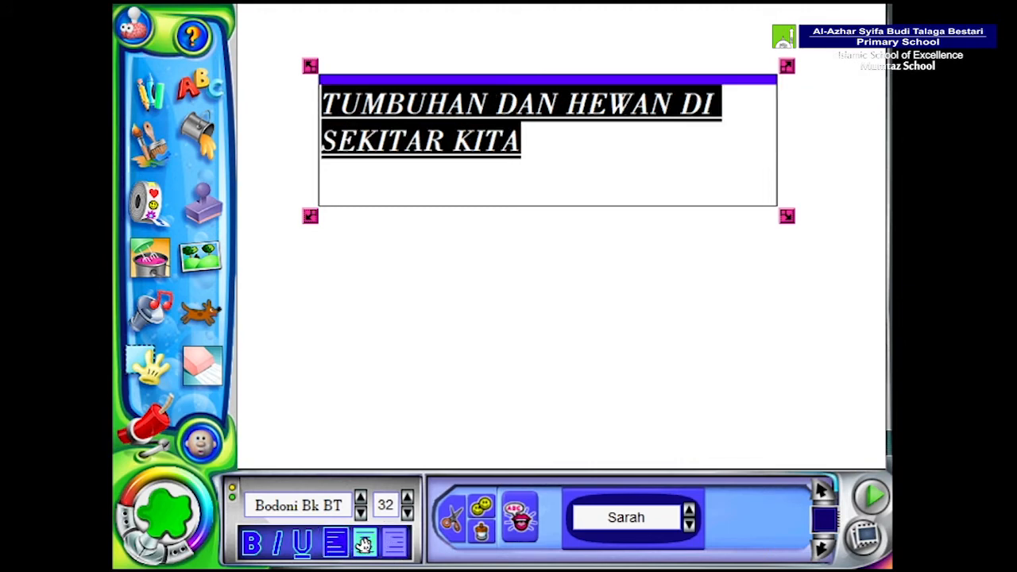
{"action": "left_click", "coordinate": [396, 546]}
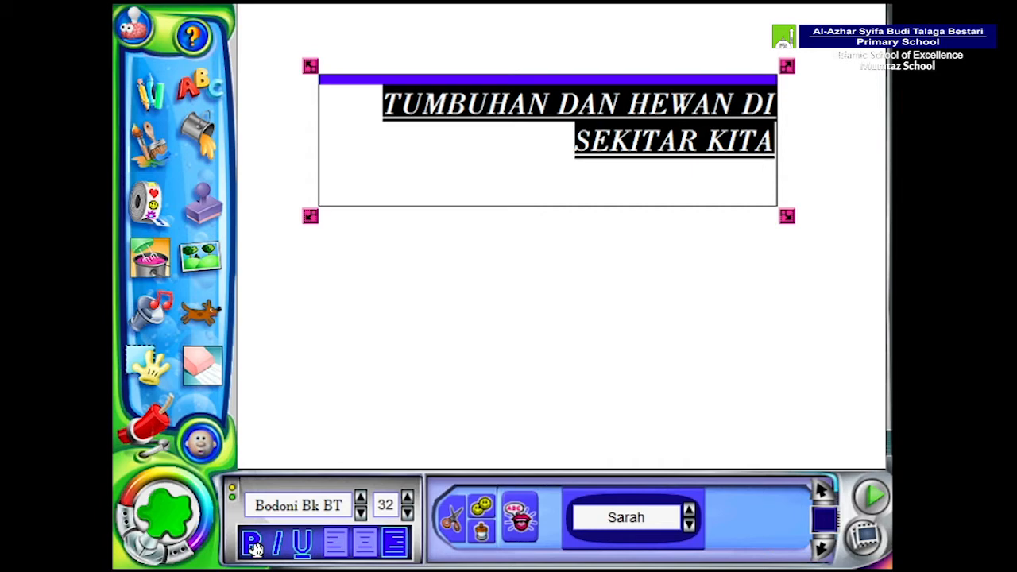
{"action": "left_click", "coordinate": [335, 545]}
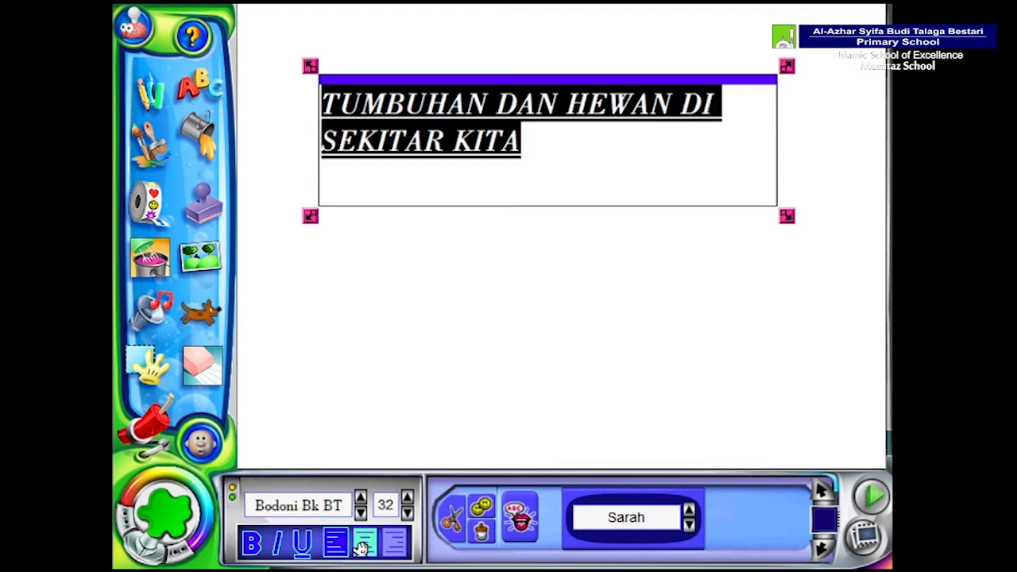
{"action": "left_click", "coordinate": [364, 551]}
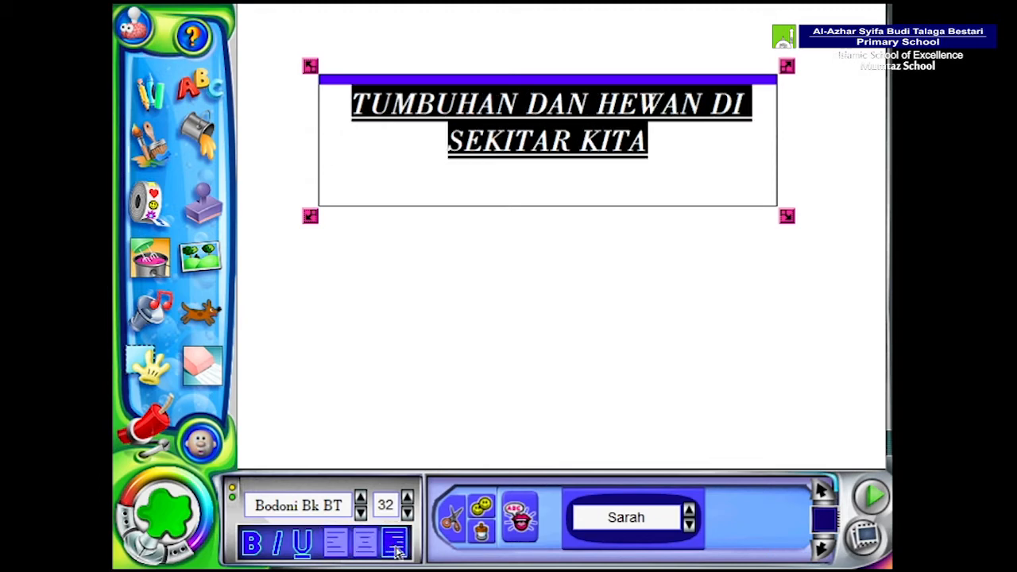
{"action": "left_click", "coordinate": [395, 545]}
{"action": "left_click", "coordinate": [367, 551]}
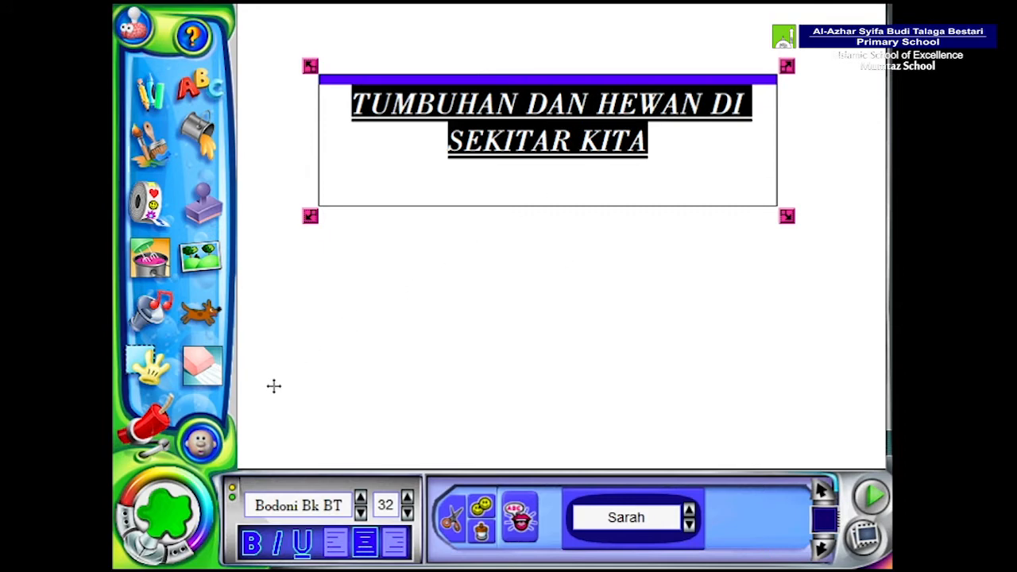
- Color the whole title text blue
{"action": "left_click", "coordinate": [208, 481]}
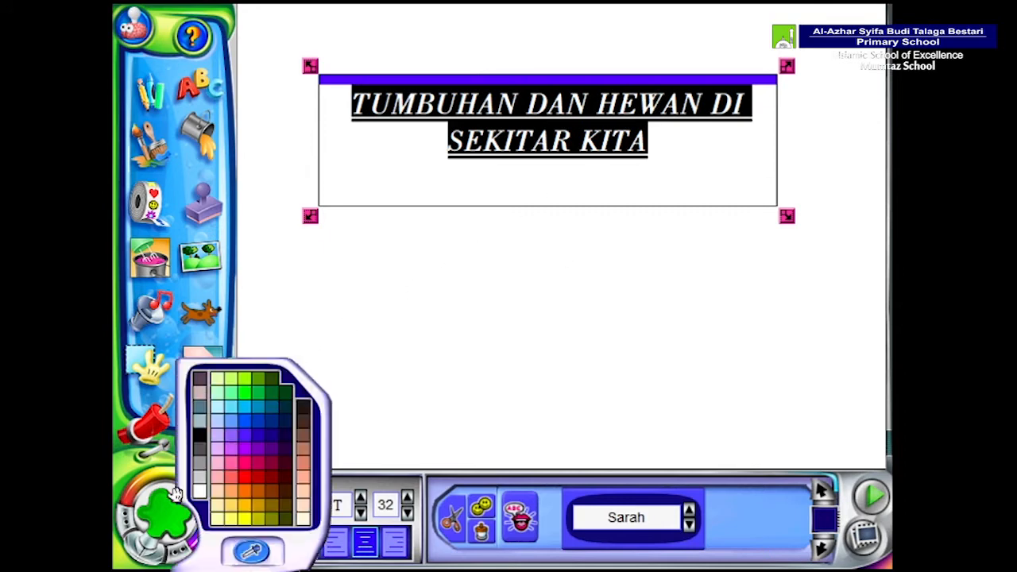
{"action": "left_click", "coordinate": [248, 420]}
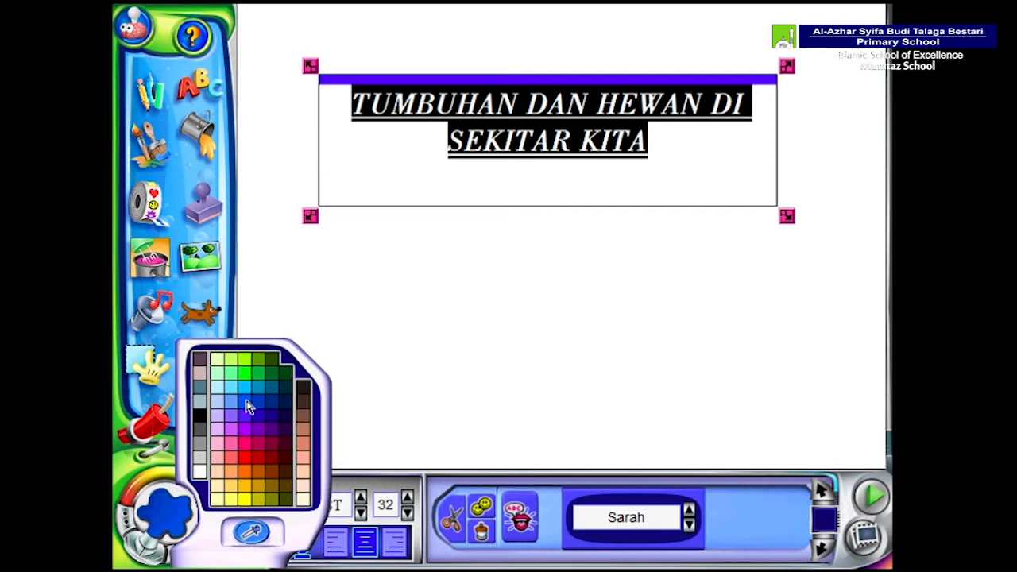
{"action": "left_click", "coordinate": [465, 156]}
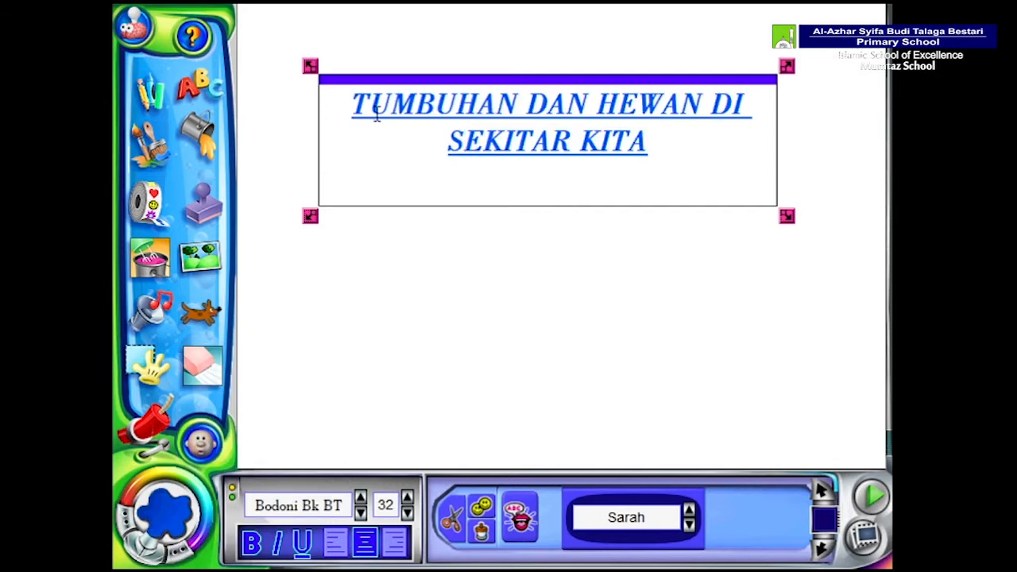
- Color the word TUMBUHAN in the title green
{"action": "left_click_drag", "start_coordinate": [353, 102], "coordinate": [513, 105]}
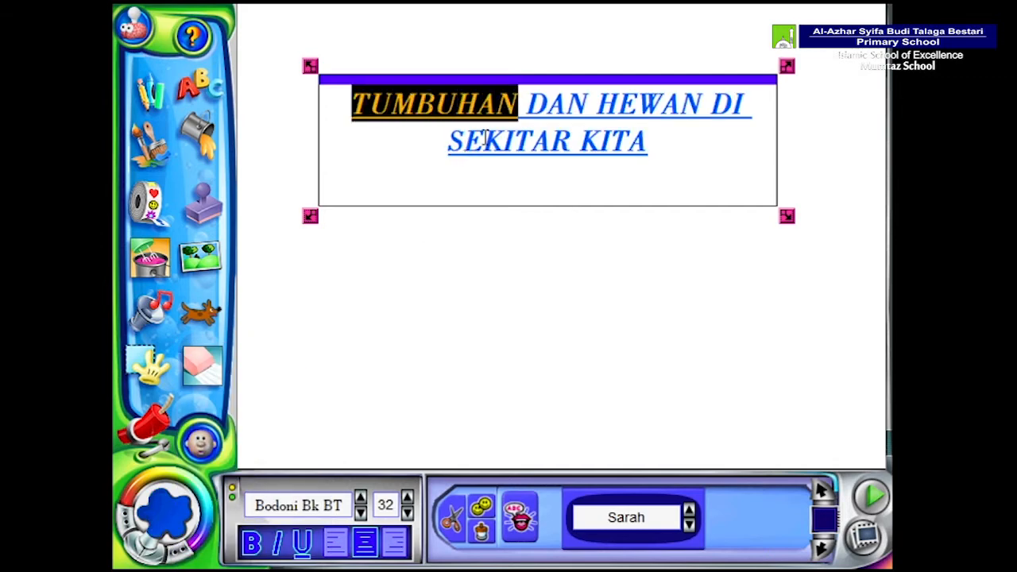
{"action": "left_click", "coordinate": [172, 510]}
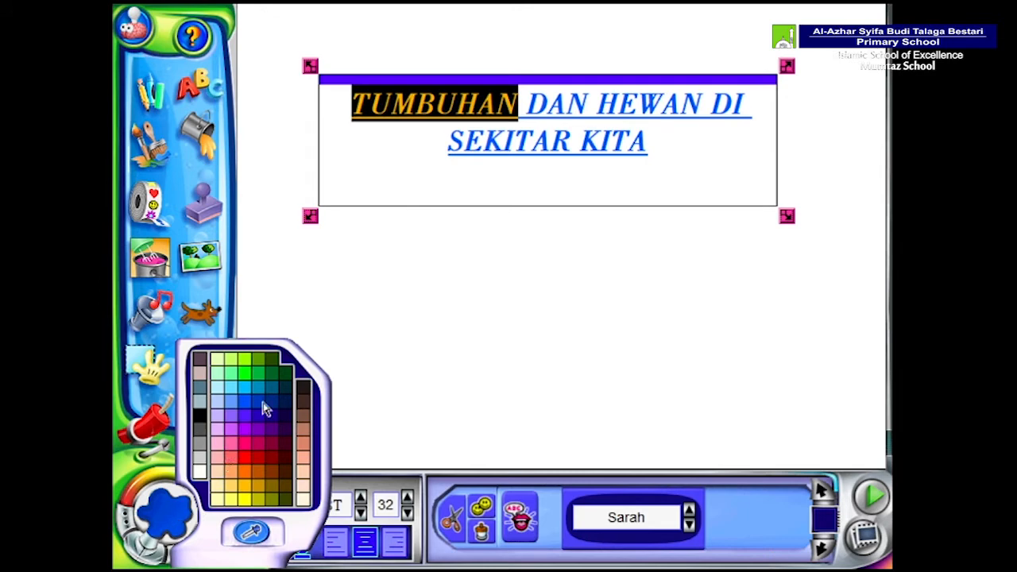
{"action": "left_click", "coordinate": [260, 373]}
{"action": "left_click", "coordinate": [531, 144]}
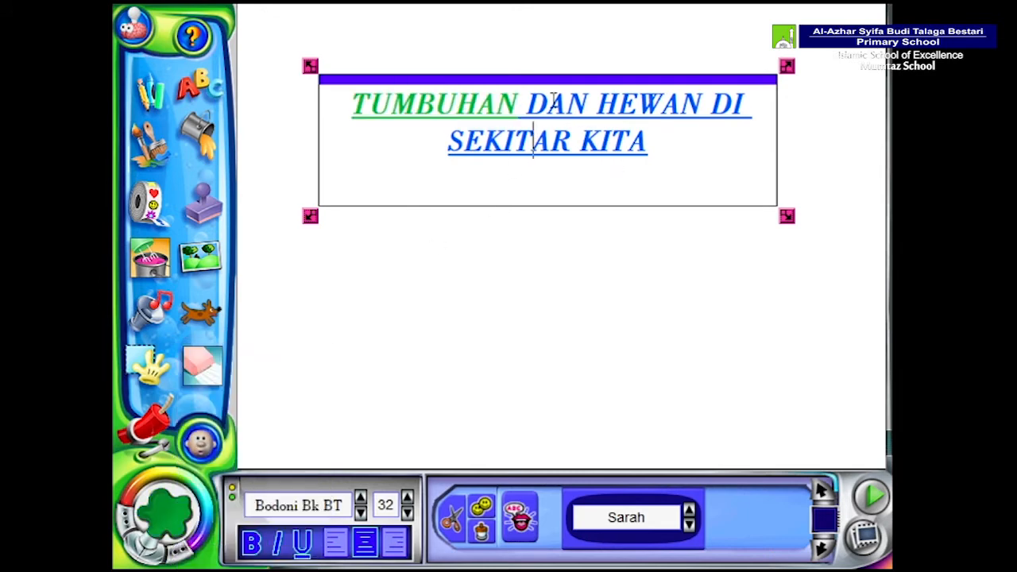
- Color the word DAN in the title dark red
{"action": "left_click_drag", "start_coordinate": [528, 103], "coordinate": [586, 105]}
{"action": "left_click", "coordinate": [163, 507]}
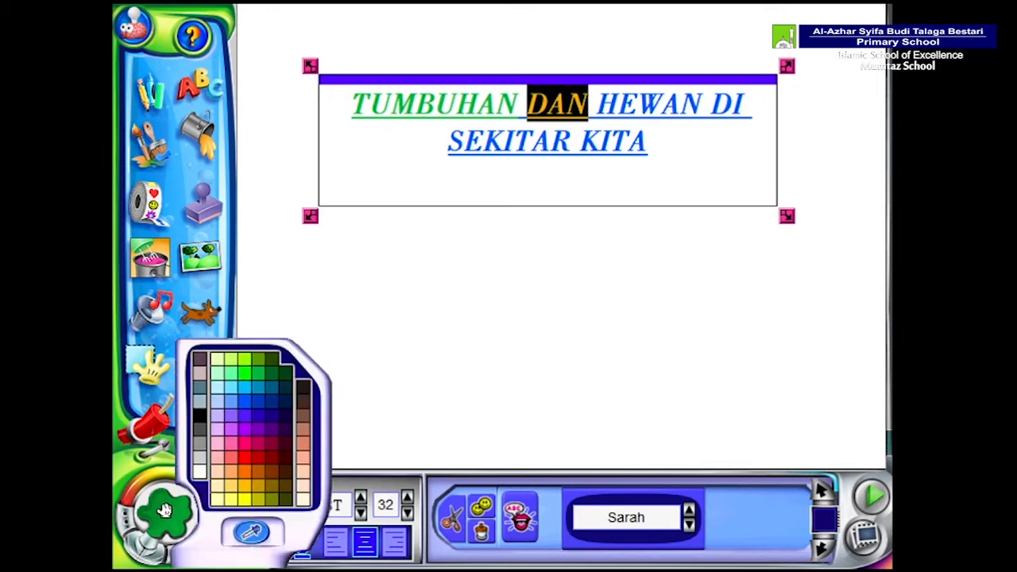
{"action": "left_click", "coordinate": [259, 465]}
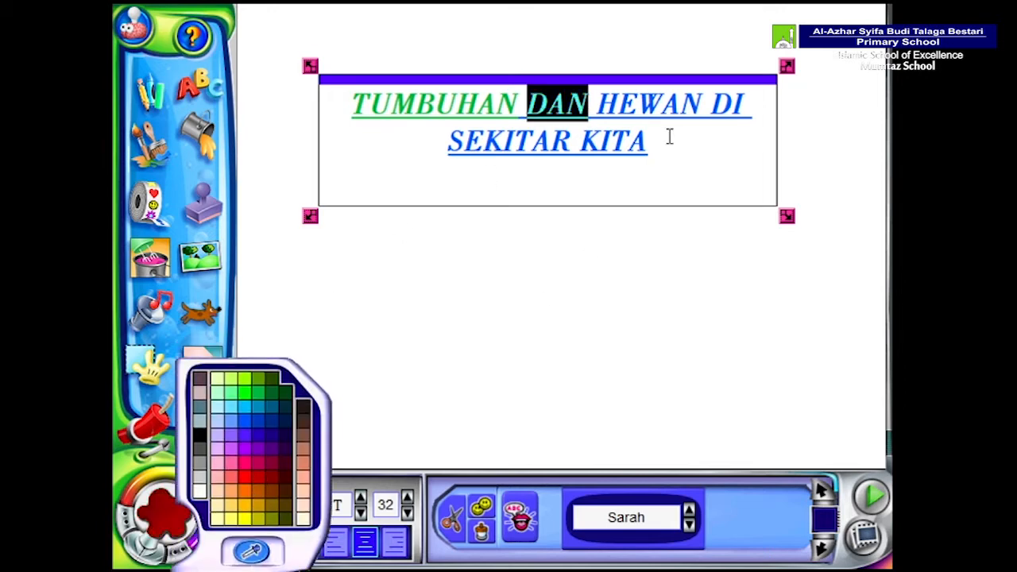
{"action": "left_click", "coordinate": [712, 104]}
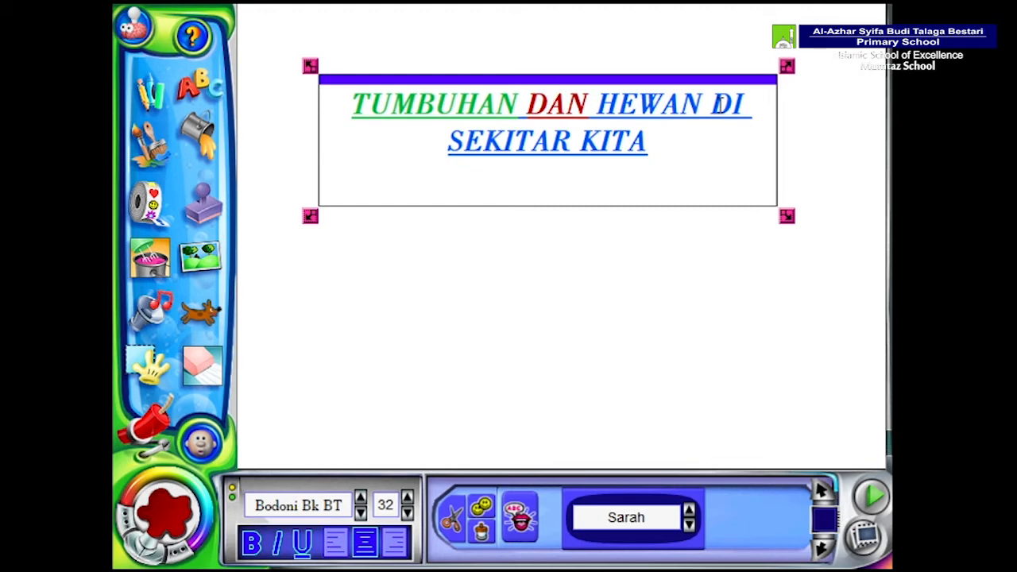
- Color the word DI in the title orange-brown
{"action": "left_click_drag", "start_coordinate": [713, 104], "coordinate": [746, 104]}
{"action": "left_click", "coordinate": [169, 513]}
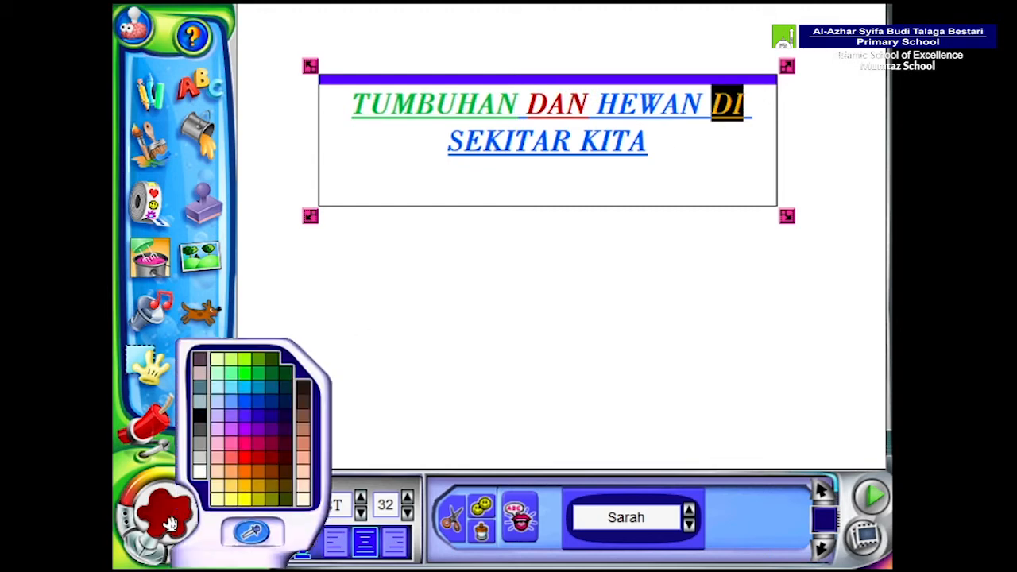
{"action": "left_click", "coordinate": [262, 477]}
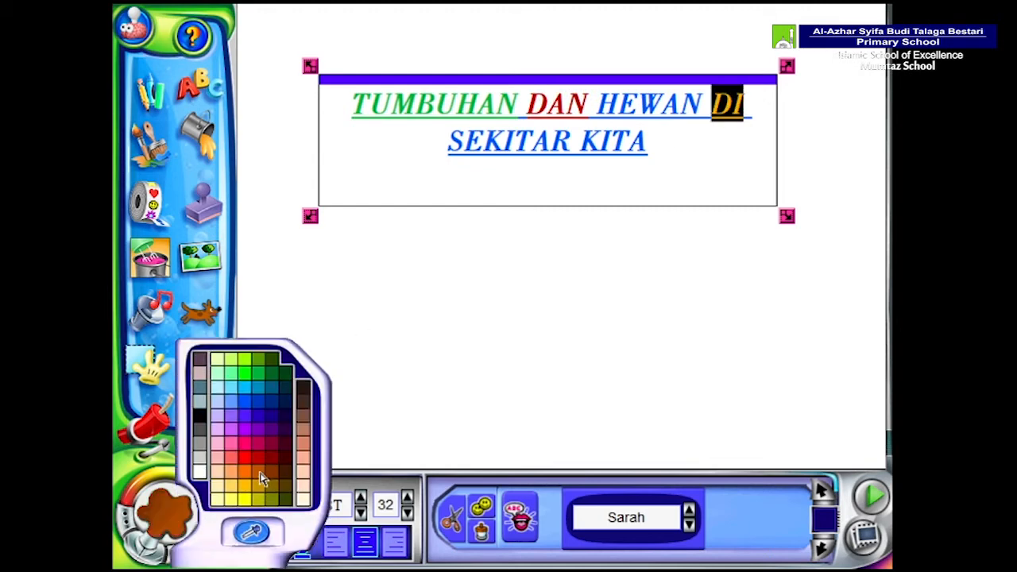
{"action": "left_click", "coordinate": [473, 147]}
- Color the word SEKITAR in the title dark blue
{"action": "left_click_drag", "start_coordinate": [452, 143], "coordinate": [576, 144]}
{"action": "left_click", "coordinate": [190, 507]}
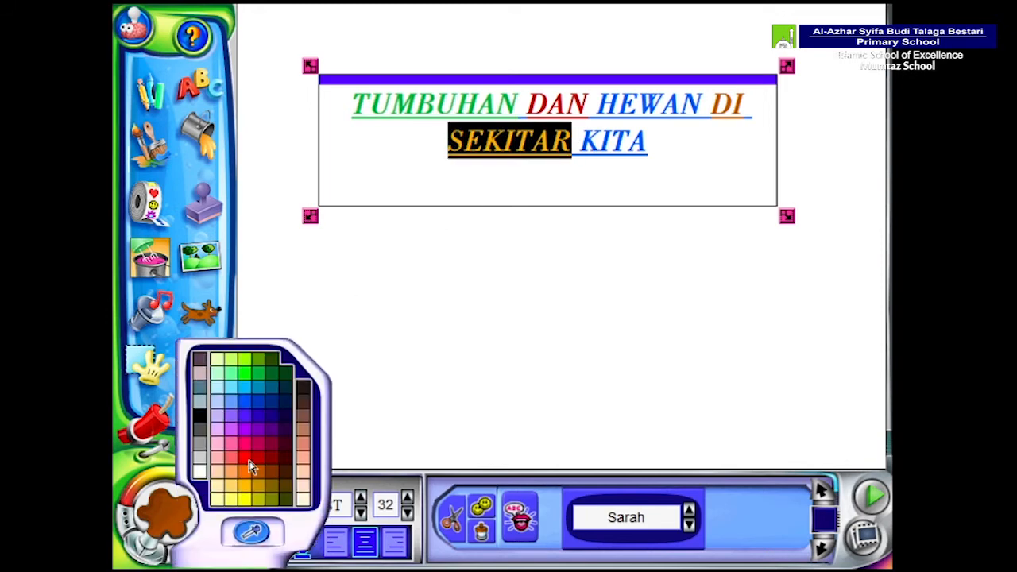
{"action": "left_click", "coordinate": [272, 406]}
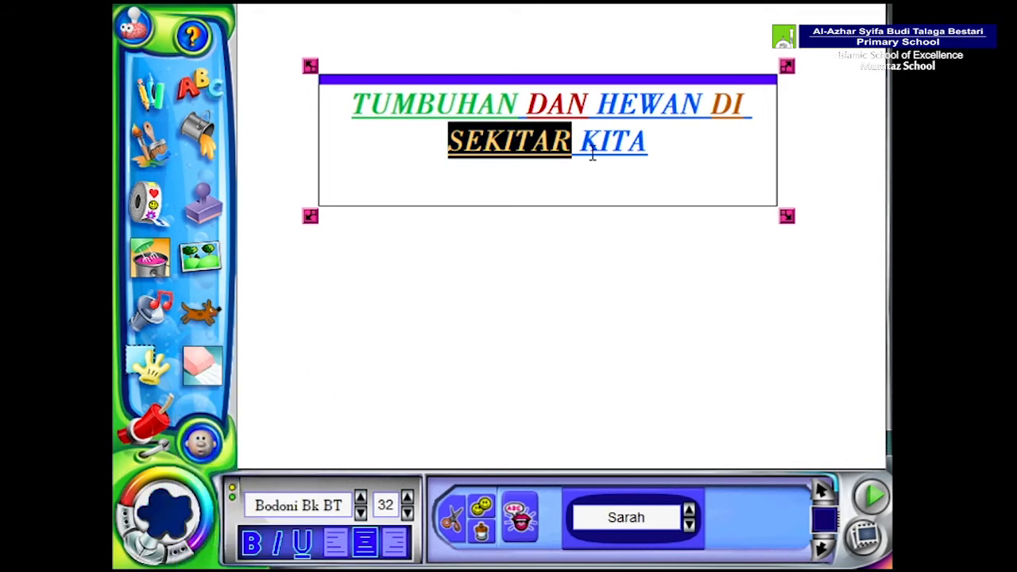
{"action": "left_click", "coordinate": [615, 143]}
- Color the word KITA in the title olive green
{"action": "left_click_drag", "start_coordinate": [590, 141], "coordinate": [659, 151]}
{"action": "left_click", "coordinate": [170, 529]}
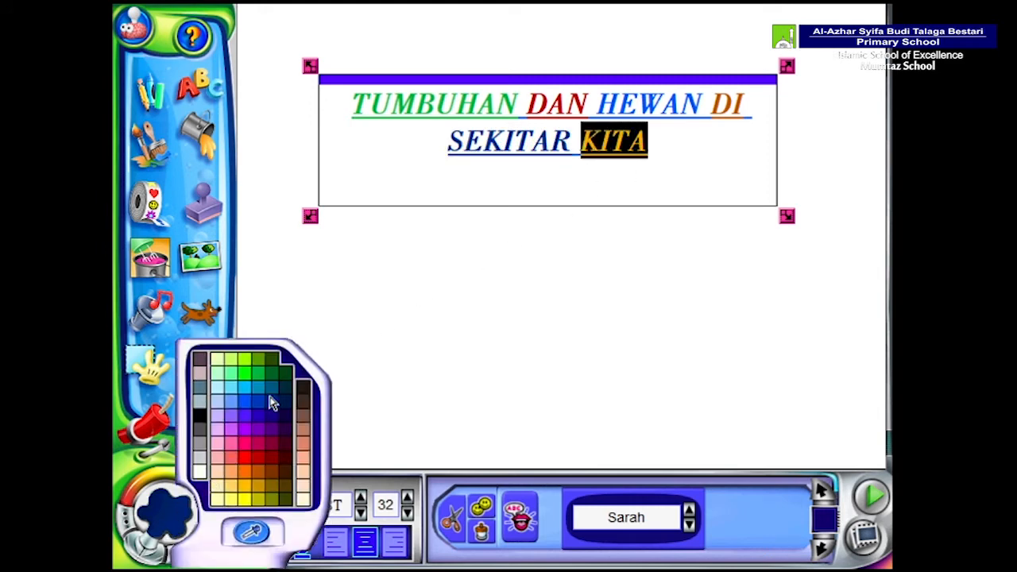
{"action": "left_click", "coordinate": [261, 361]}
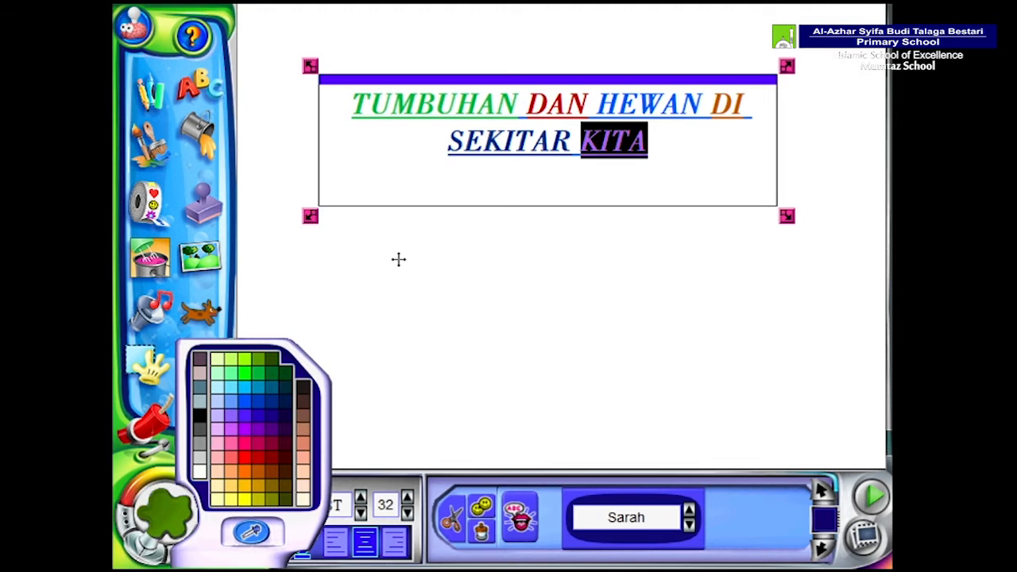
- Deselect the word KITA and finish editing the title's text box
{"action": "left_click", "coordinate": [469, 159]}
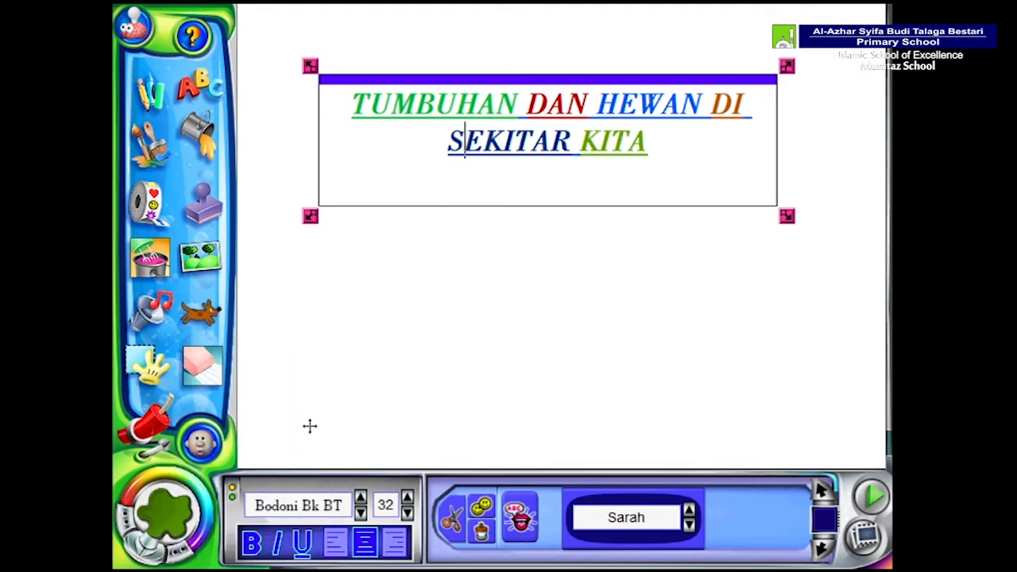
{"action": "left_click", "coordinate": [176, 526]}
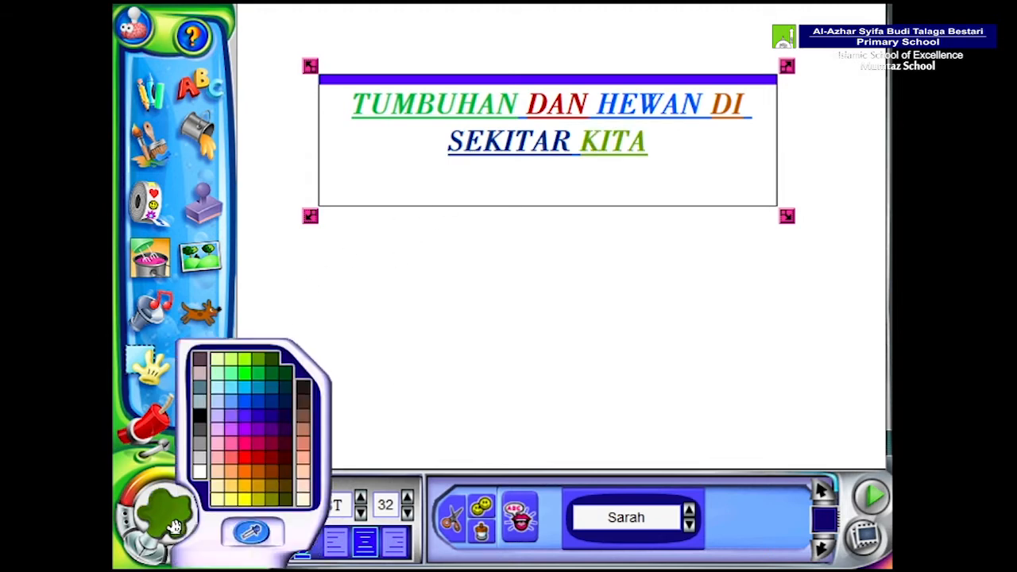
{"action": "left_click", "coordinate": [501, 280]}
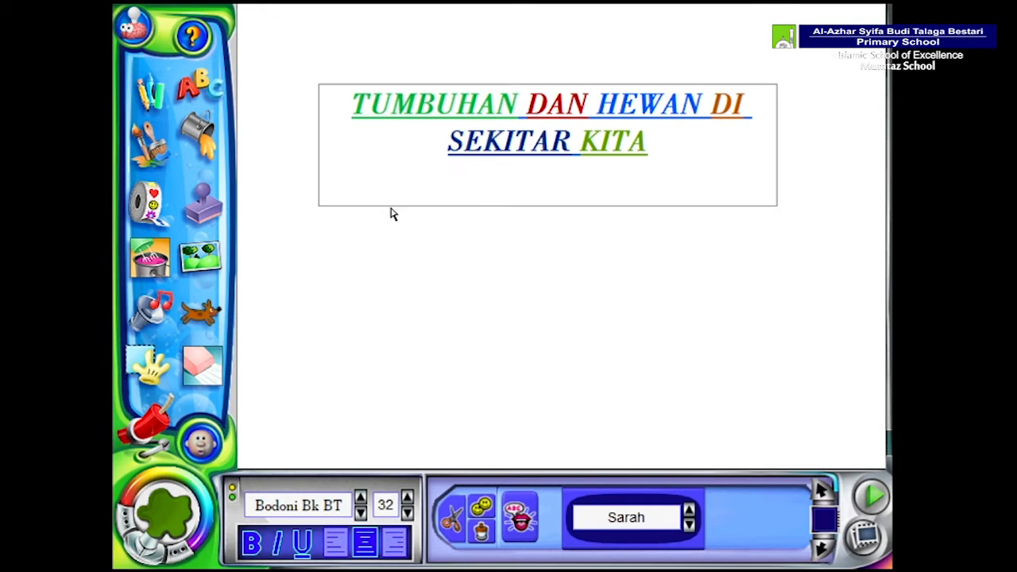
- Try the Castle Town background from the Fantasy set and the Breaking Waves background from the Extreme Sports set
{"action": "left_click", "coordinate": [202, 259]}
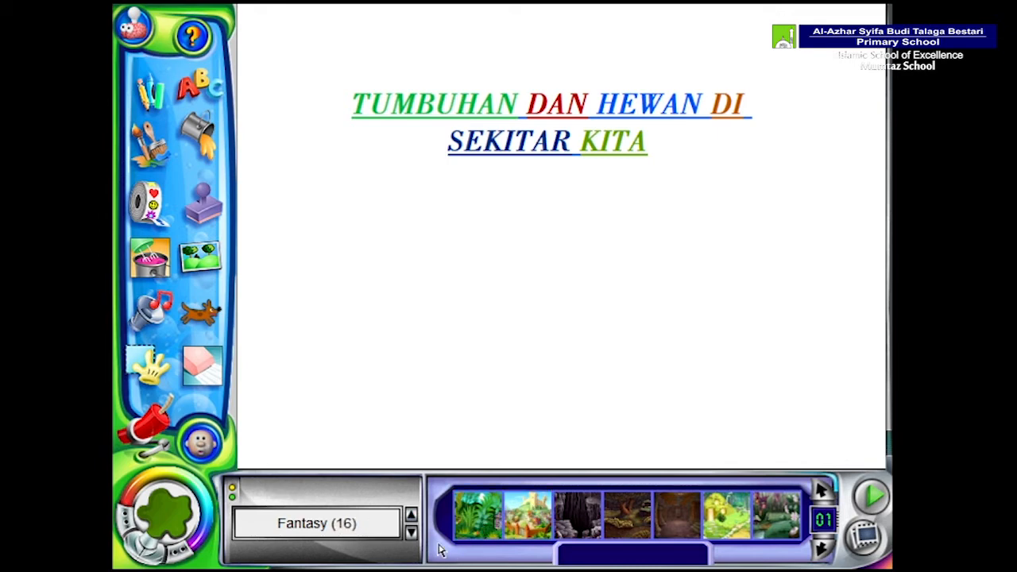
{"action": "left_click_drag", "start_coordinate": [522, 521], "coordinate": [557, 279]}
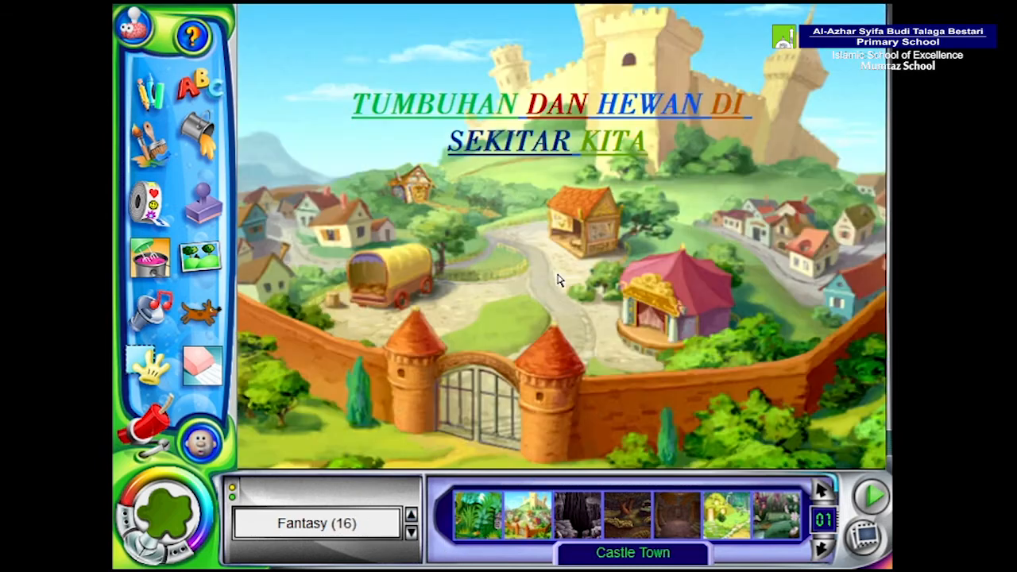
{"action": "left_click", "coordinate": [410, 516]}
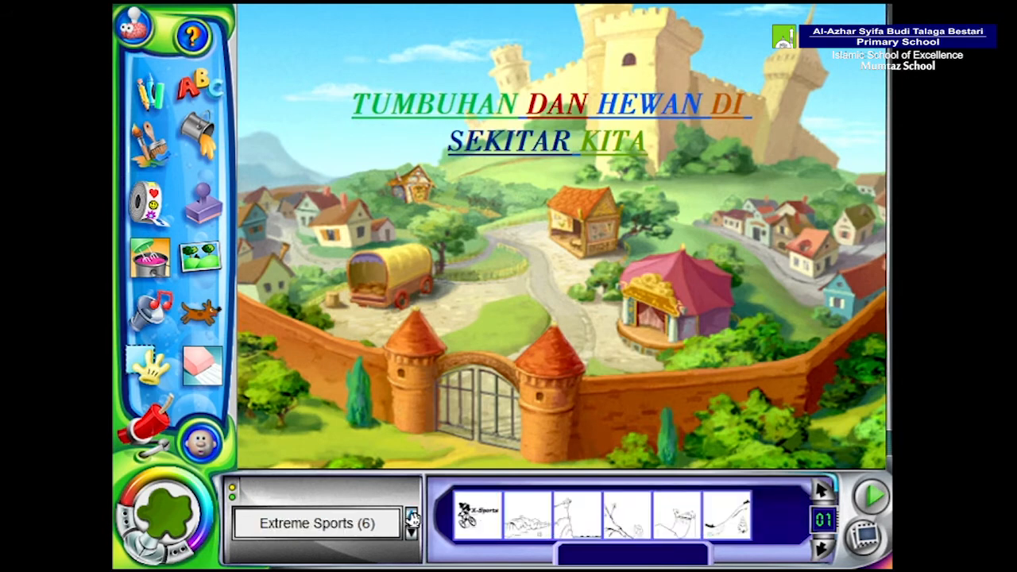
{"action": "left_click_drag", "start_coordinate": [477, 515], "coordinate": [475, 330]}
{"action": "left_click_drag", "start_coordinate": [528, 515], "coordinate": [534, 319]}
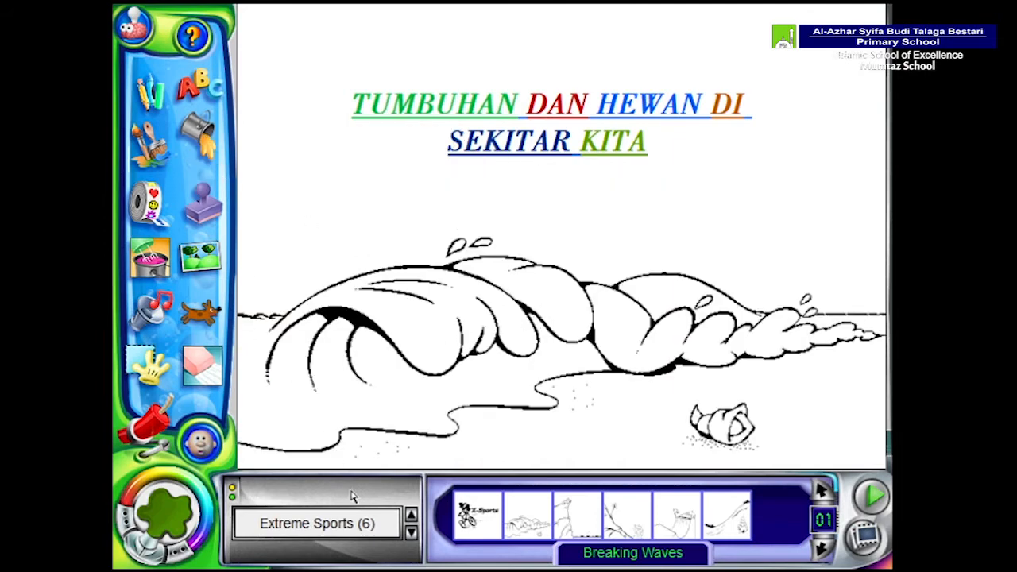
- Browse the Dot2Dot, Culture and Color Me background sets and both pages of the Action Scenes set
{"action": "left_click", "coordinate": [410, 515]}
{"action": "left_click", "coordinate": [410, 516]}
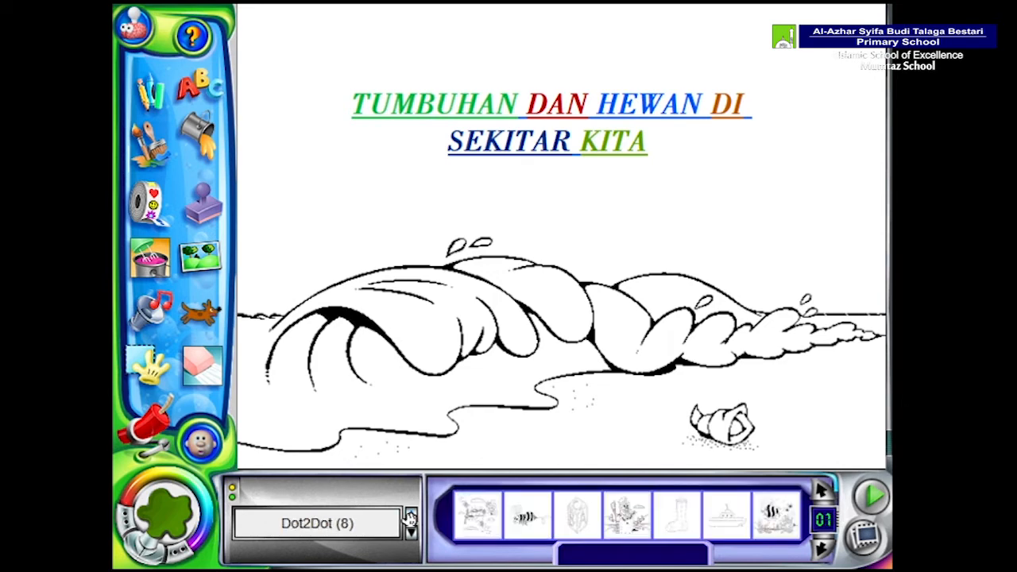
{"action": "left_click", "coordinate": [411, 516]}
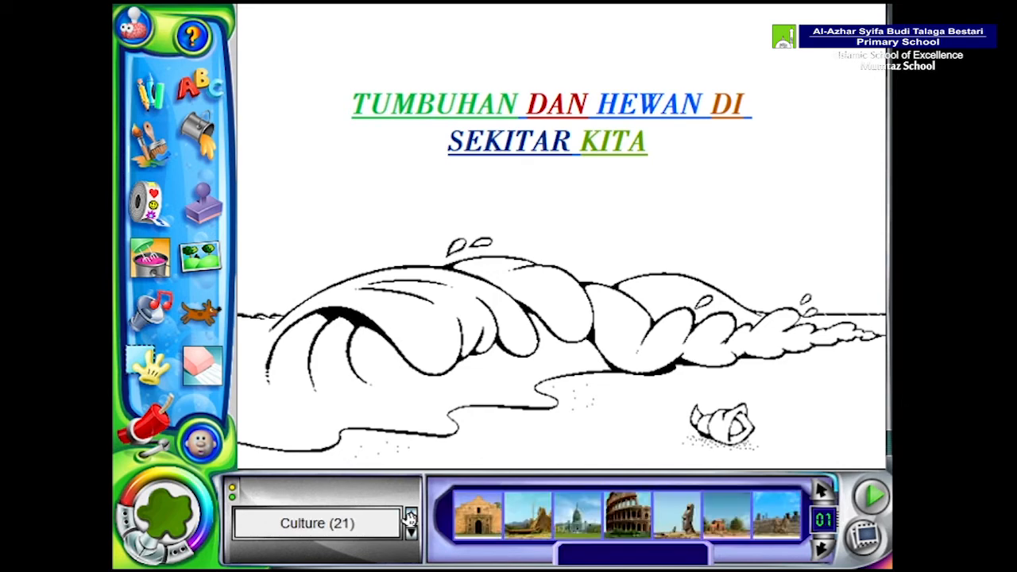
{"action": "left_click", "coordinate": [410, 517]}
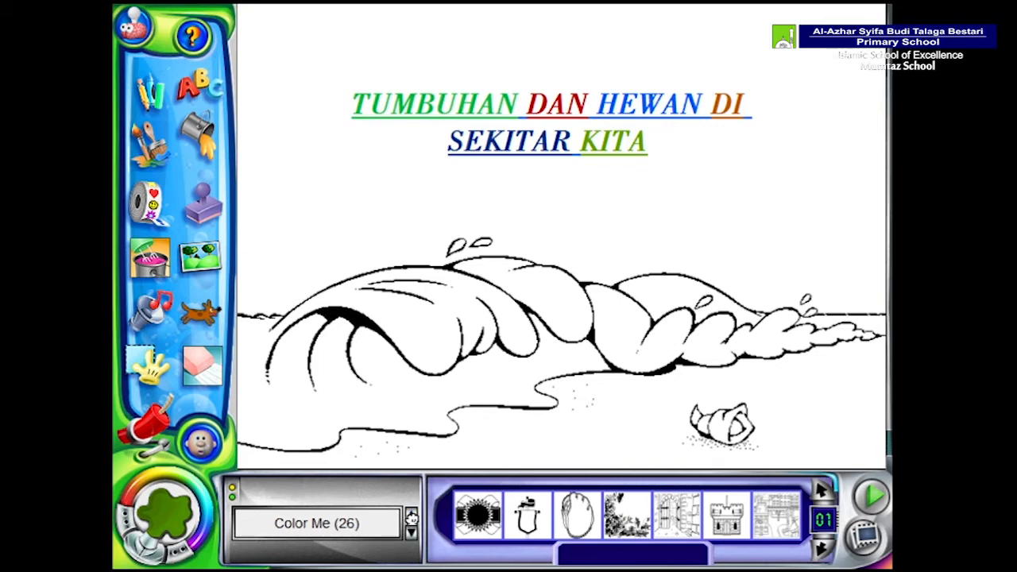
{"action": "left_click", "coordinate": [411, 517]}
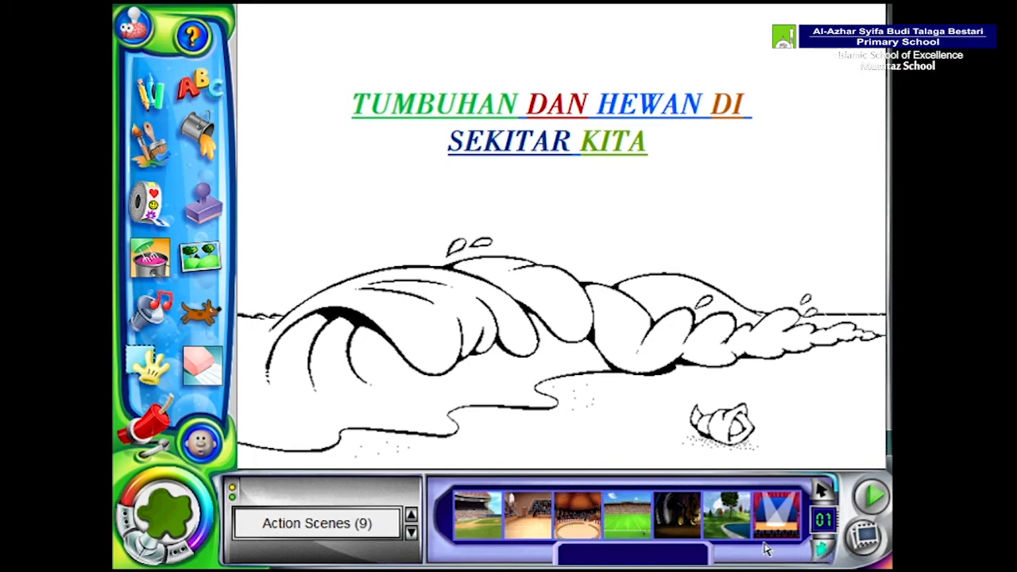
{"action": "left_click", "coordinate": [821, 555]}
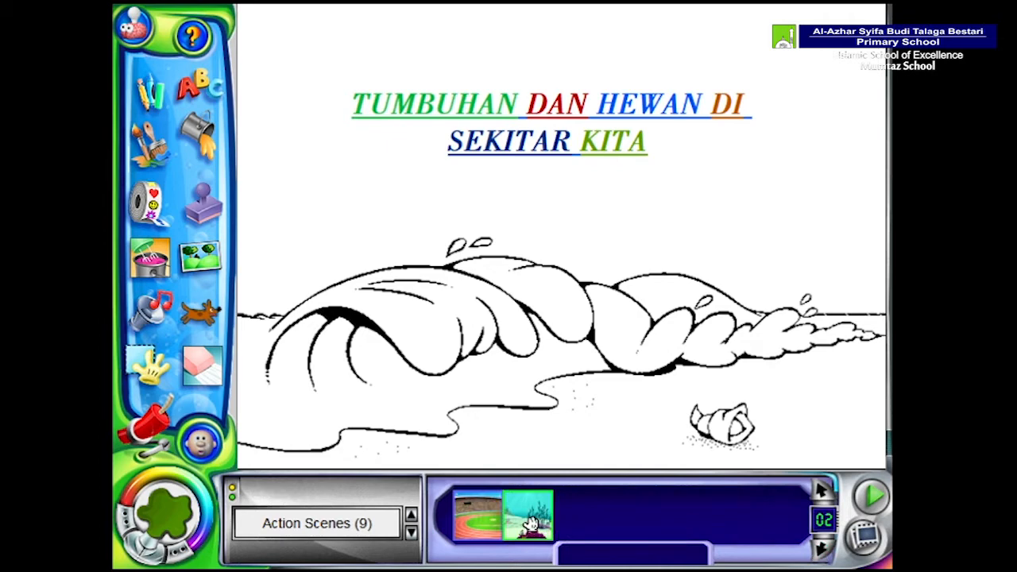
{"action": "left_click", "coordinate": [820, 488]}
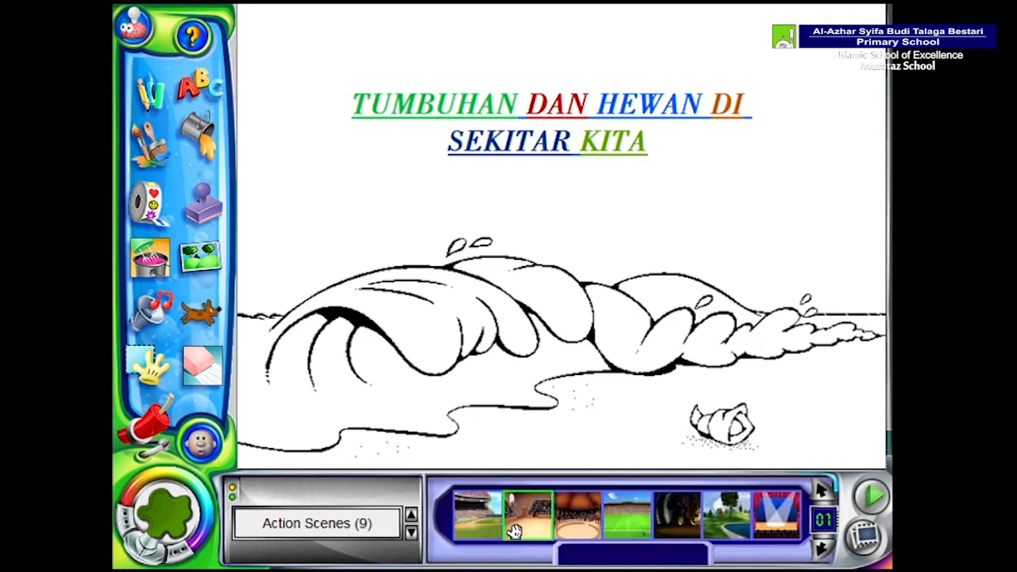
{"action": "left_click", "coordinate": [820, 552]}
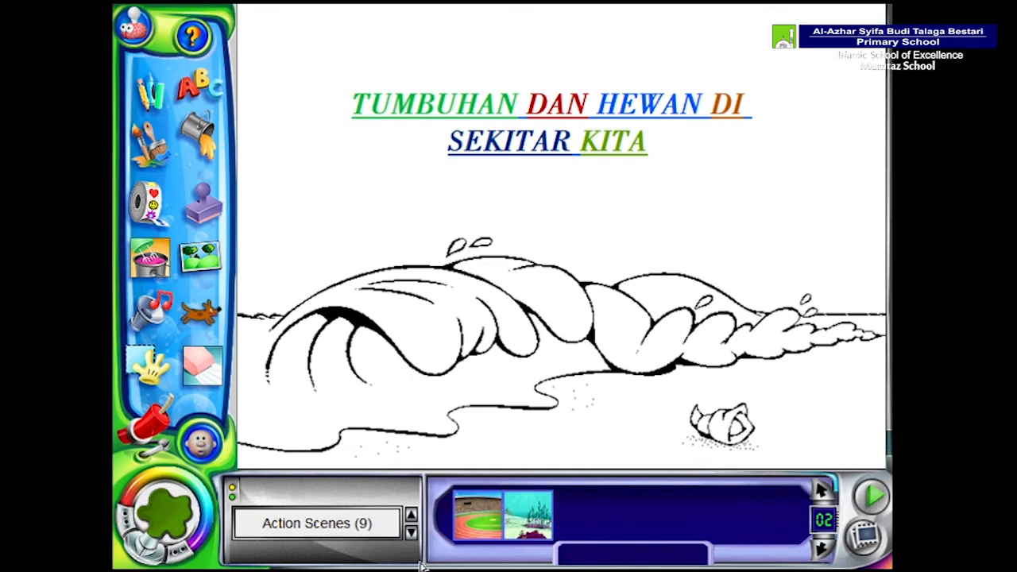
- Try the Parchment, Highway and House backgrounds from the third page of the Color Me set
{"action": "left_click", "coordinate": [411, 534]}
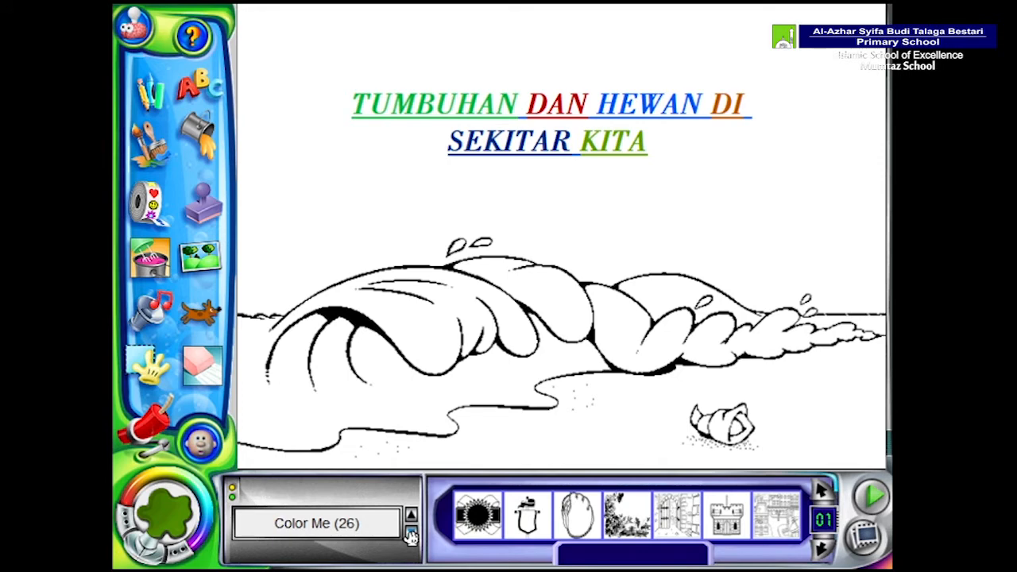
{"action": "left_click", "coordinate": [823, 548]}
{"action": "left_click", "coordinate": [822, 549]}
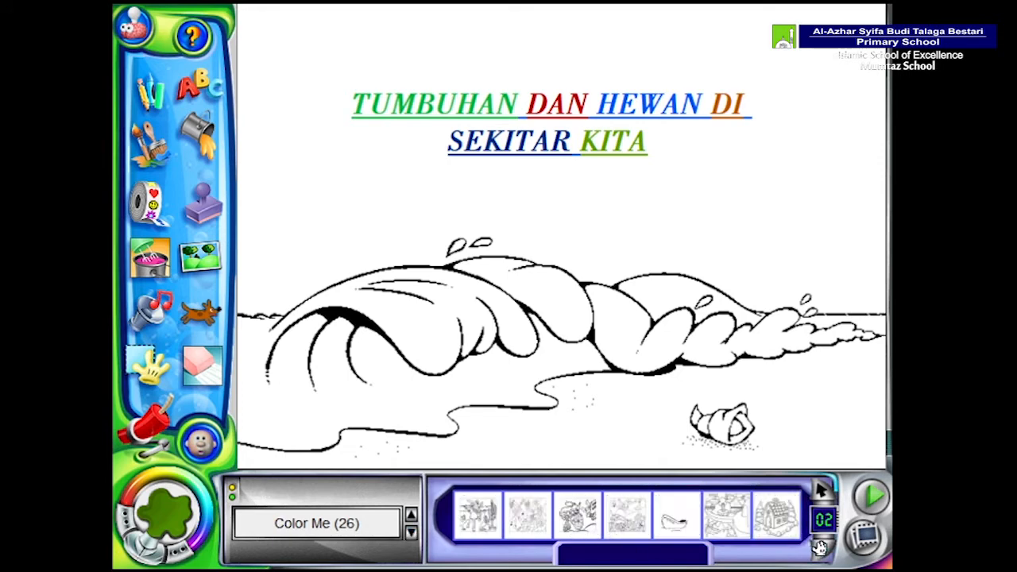
{"action": "left_click", "coordinate": [822, 548]}
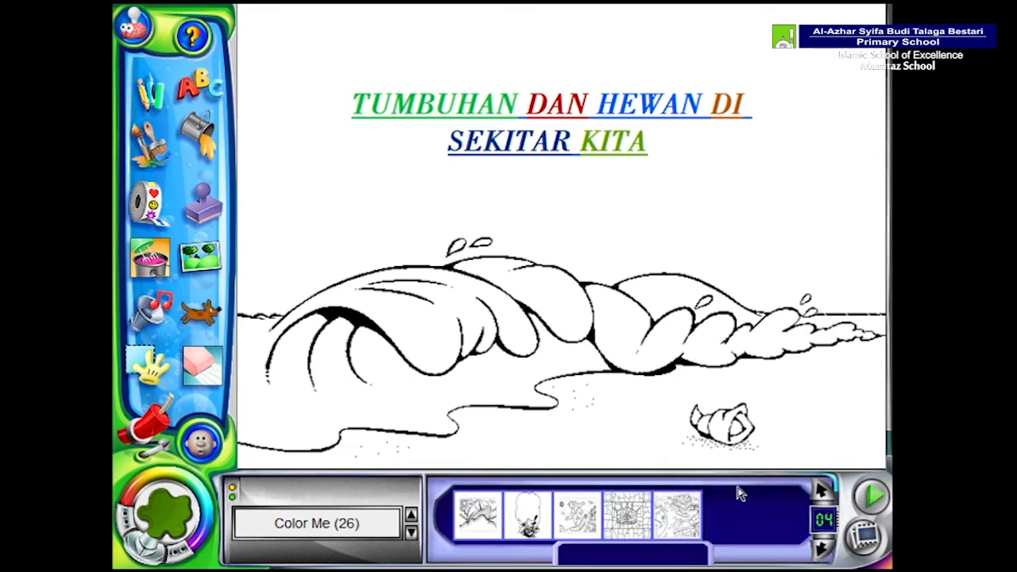
{"action": "left_click", "coordinate": [823, 493]}
{"action": "left_click_drag", "start_coordinate": [775, 516], "coordinate": [656, 276]}
{"action": "left_click_drag", "start_coordinate": [677, 515], "coordinate": [673, 329]}
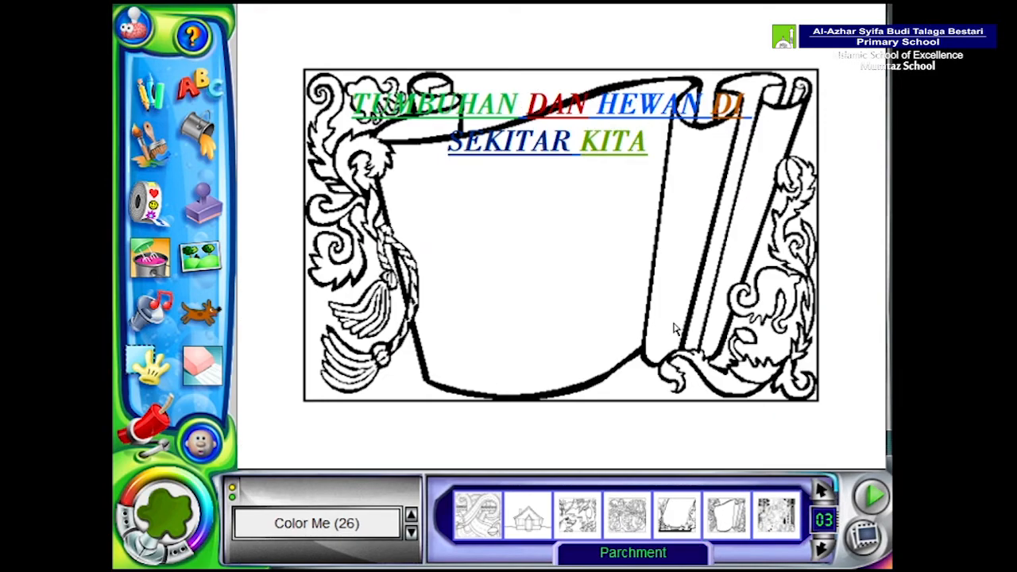
{"action": "left_click_drag", "start_coordinate": [483, 521], "coordinate": [479, 383]}
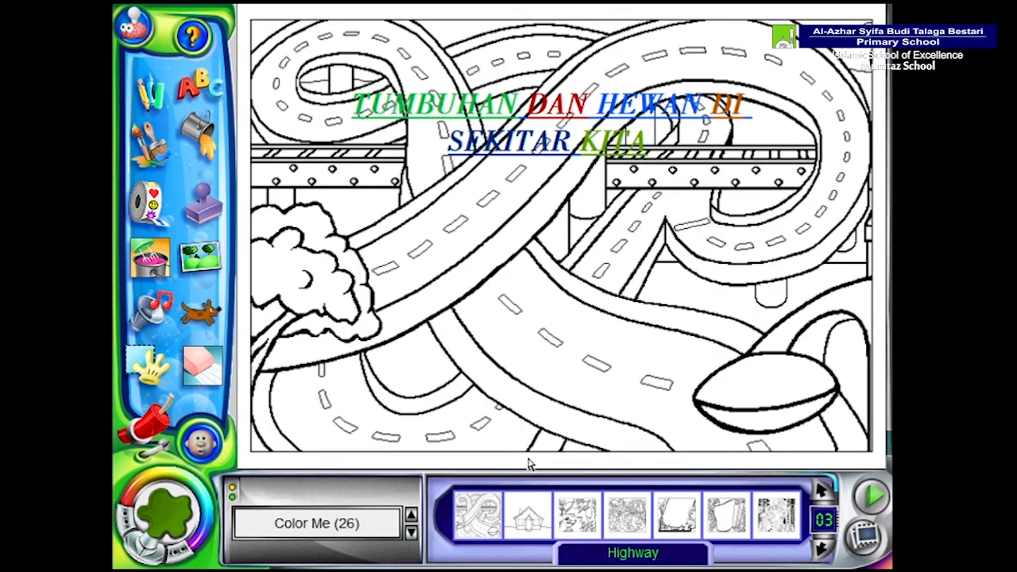
{"action": "left_click_drag", "start_coordinate": [529, 518], "coordinate": [535, 384]}
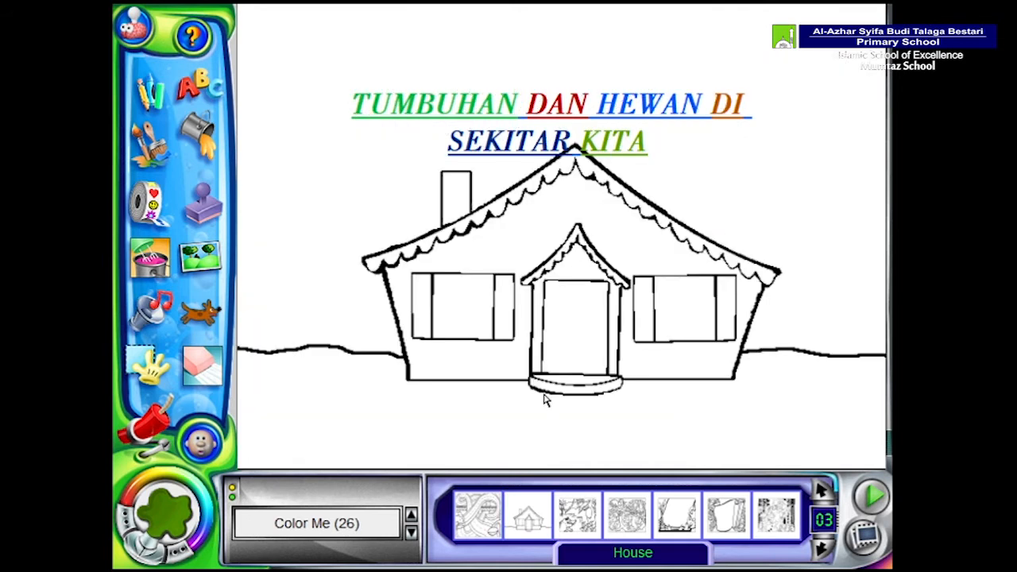
- Try the Capitol Building, Alamo, Bolivian Boat Hut and Coliseum backgrounds from the Culture set
{"action": "left_click", "coordinate": [411, 534]}
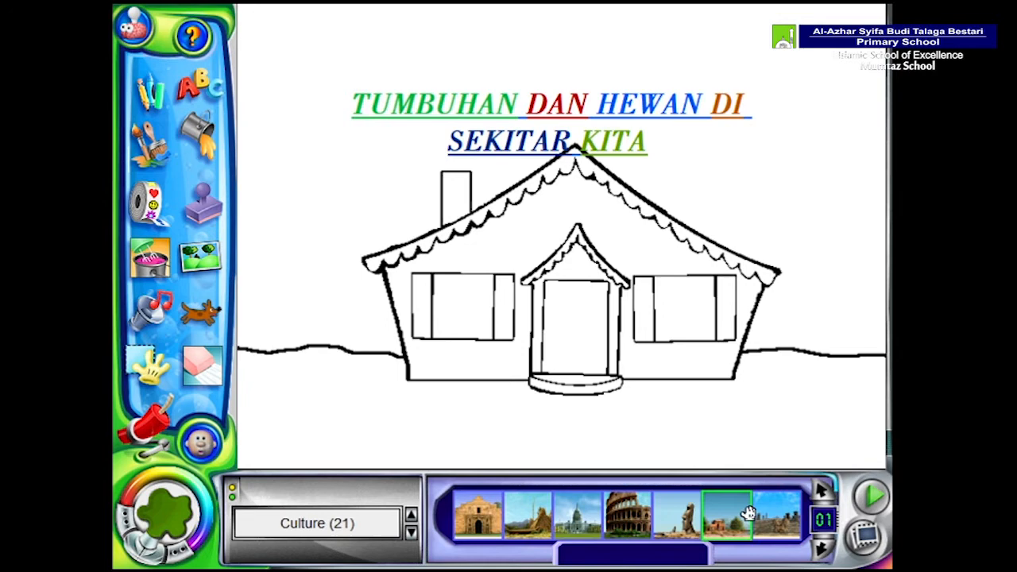
{"action": "left_click", "coordinate": [501, 307]}
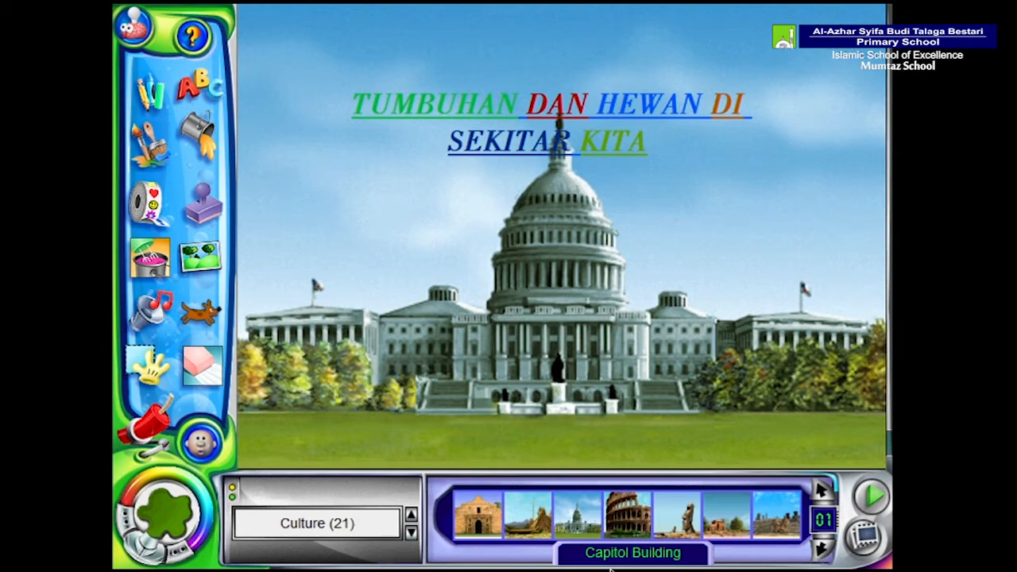
{"action": "left_click", "coordinate": [476, 515]}
{"action": "left_click", "coordinate": [487, 357]}
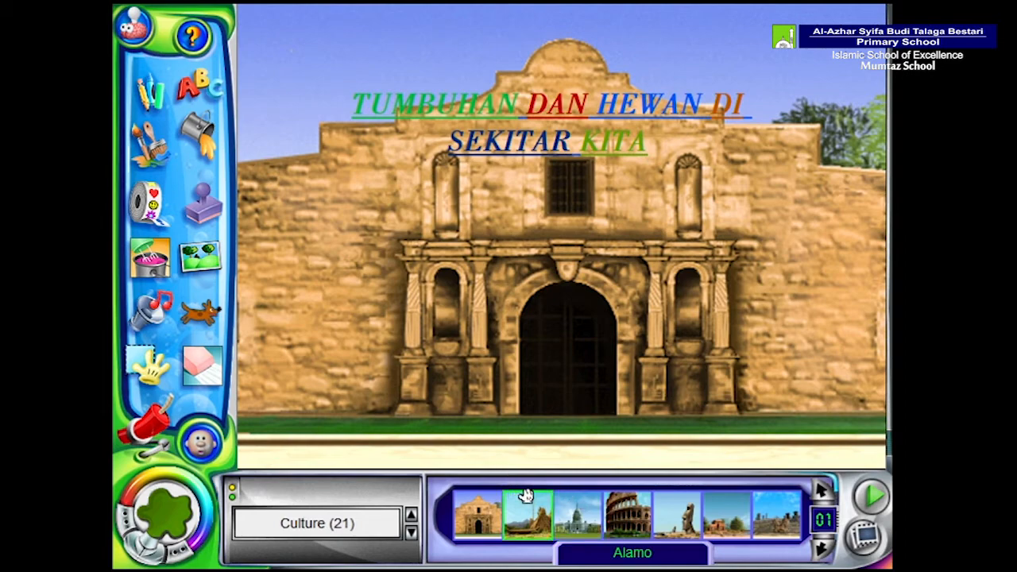
{"action": "left_click_drag", "start_coordinate": [526, 512], "coordinate": [522, 320]}
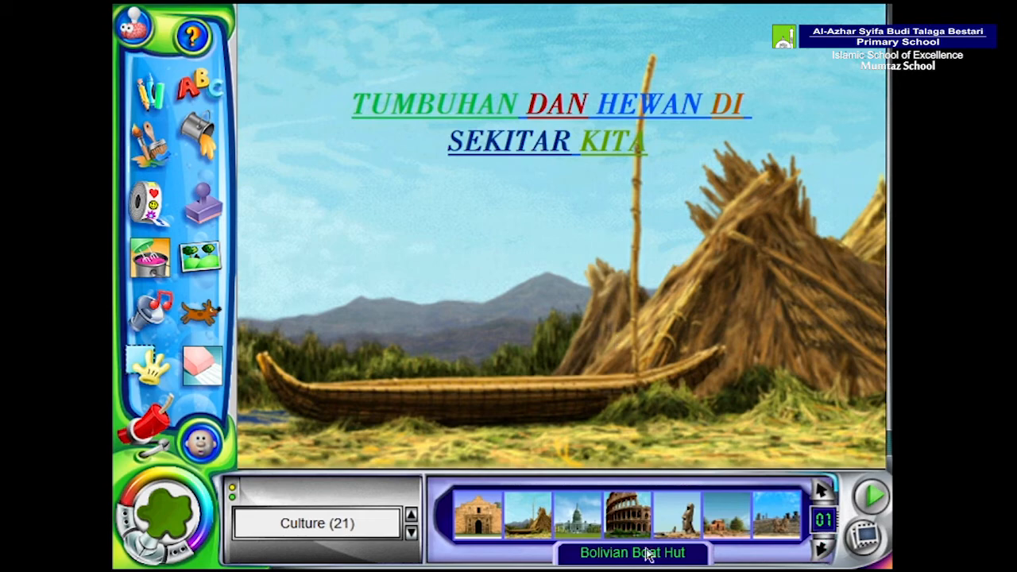
{"action": "left_click", "coordinate": [628, 512]}
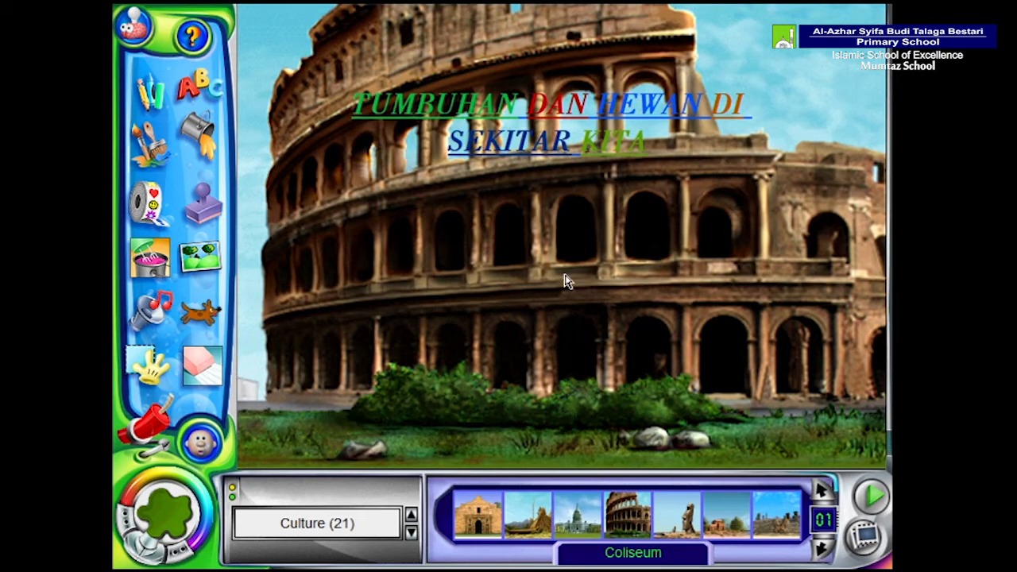
- Try backgrounds from the second page of the Culture set, ending with Moroccan Building
{"action": "left_click", "coordinate": [822, 554]}
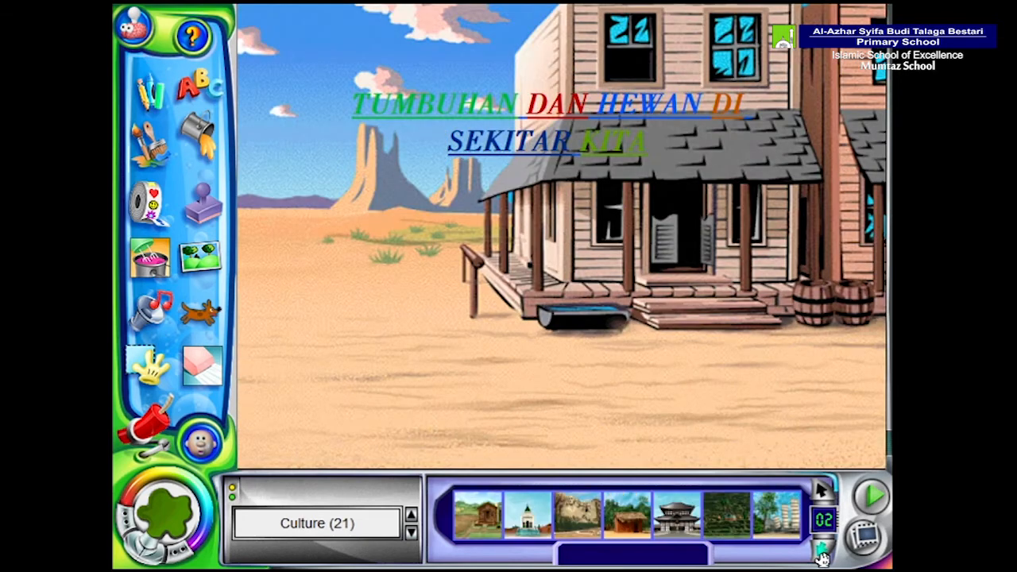
{"action": "left_click_drag", "start_coordinate": [478, 515], "coordinate": [467, 370]}
{"action": "left_click_drag", "start_coordinate": [529, 515], "coordinate": [530, 380]}
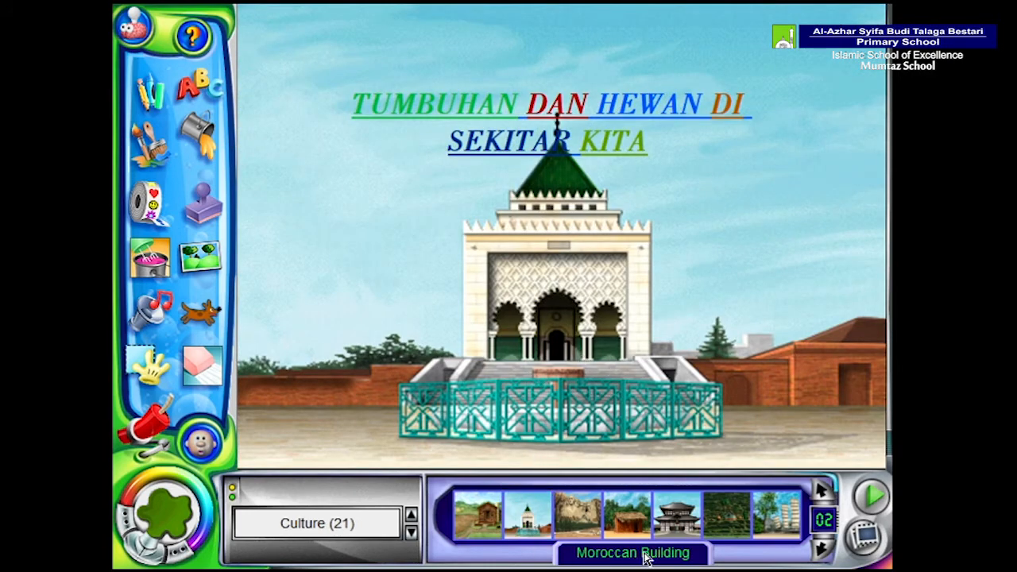
- Try the Airplane, Snowman and Bee backgrounds from the Dot2Dot set
{"action": "left_click", "coordinate": [412, 533]}
{"action": "left_click_drag", "start_coordinate": [485, 523], "coordinate": [466, 340]}
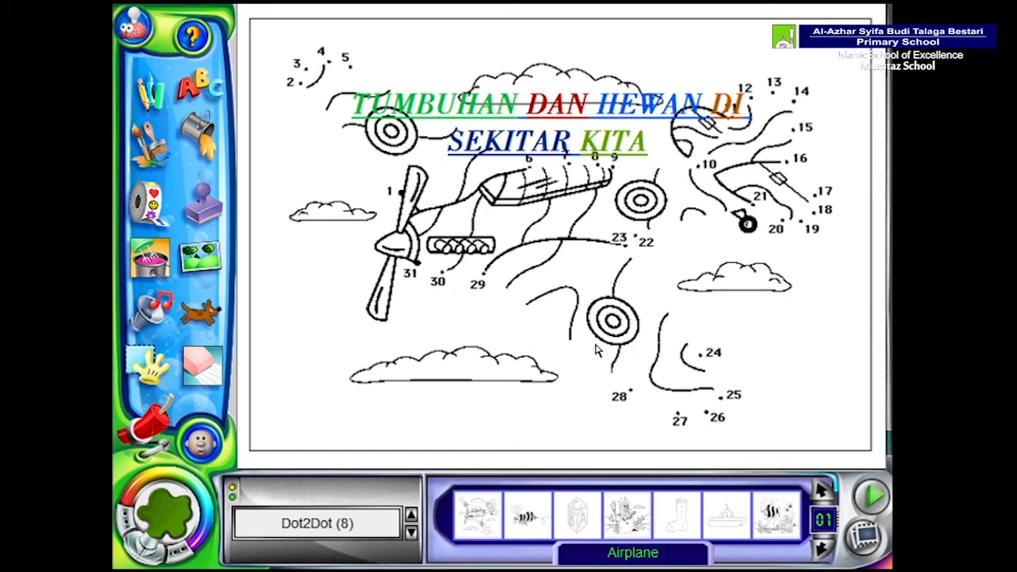
{"action": "left_click", "coordinate": [627, 524]}
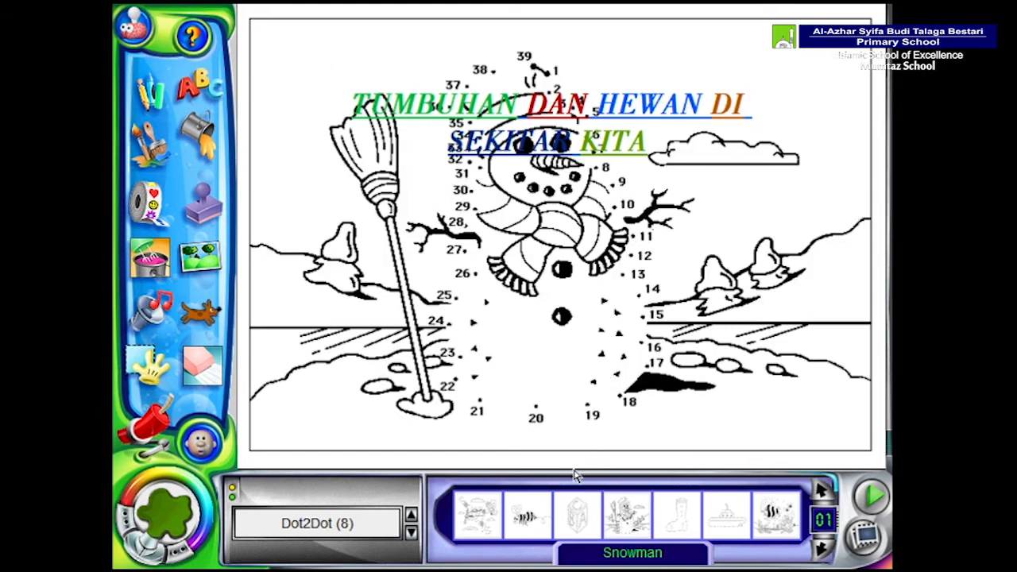
{"action": "left_click", "coordinate": [527, 517]}
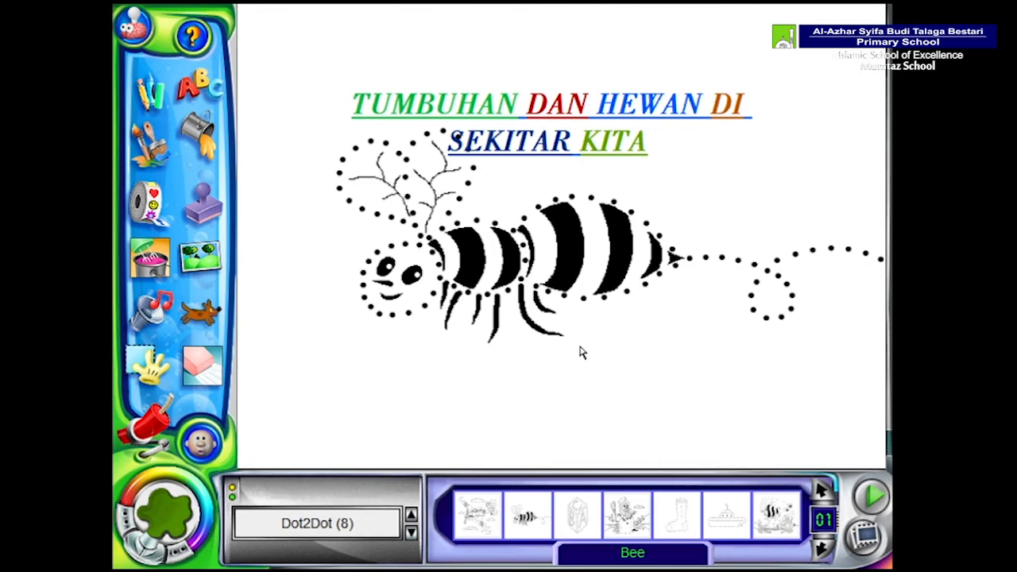
- Try the Beach Umbrellas and Bird Sign backgrounds from the Everyday set and settle on the Crossroads landscape
{"action": "left_click", "coordinate": [411, 534]}
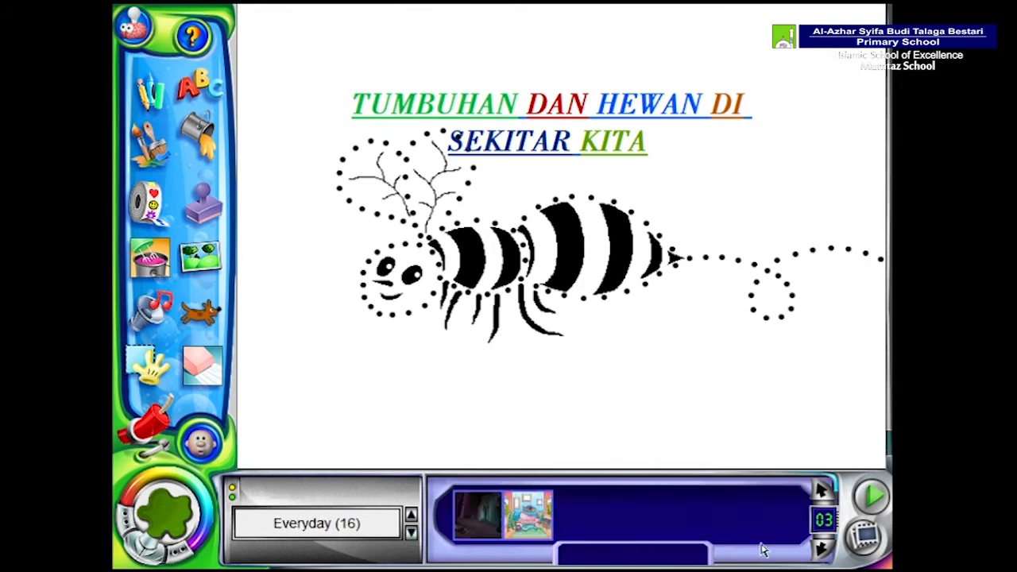
{"action": "left_click", "coordinate": [822, 490]}
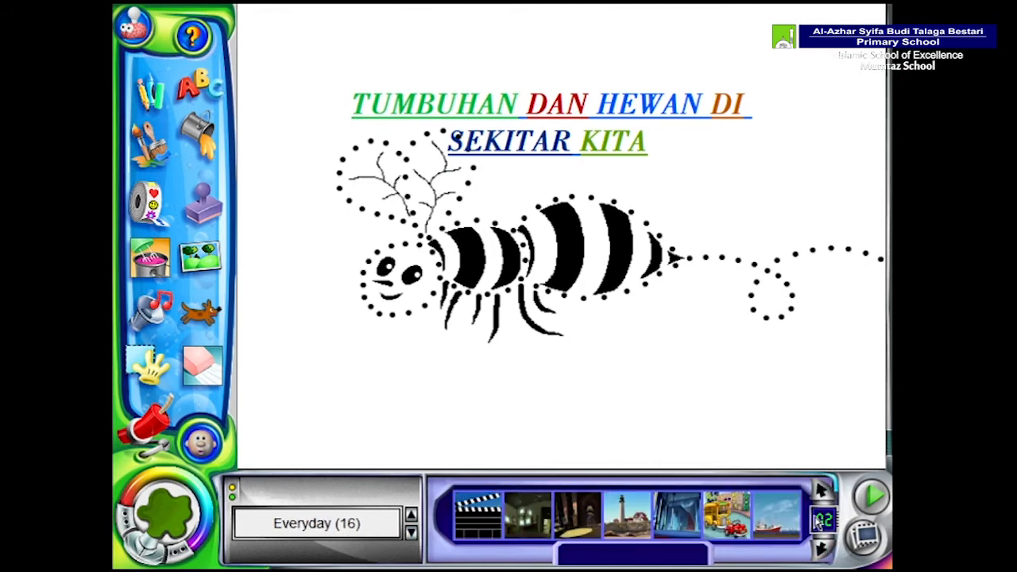
{"action": "left_click", "coordinate": [822, 490]}
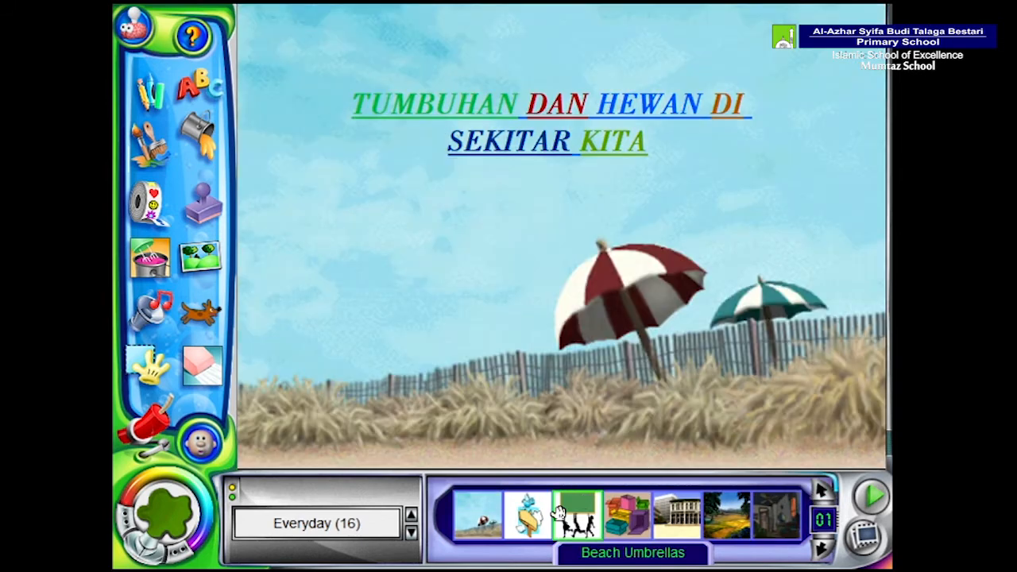
{"action": "left_click_drag", "start_coordinate": [529, 517], "coordinate": [574, 384]}
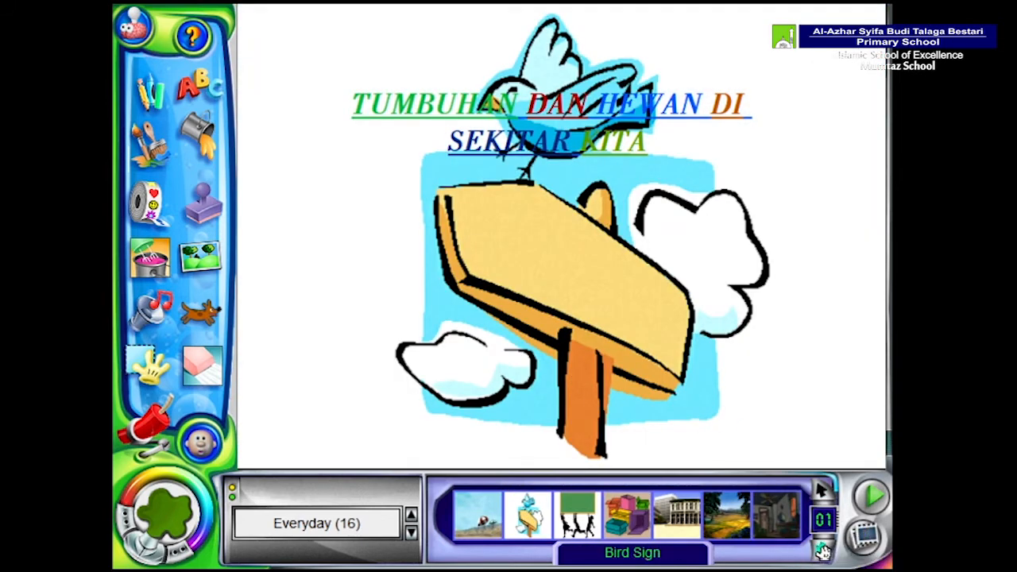
{"action": "left_click_drag", "start_coordinate": [726, 515], "coordinate": [727, 427]}
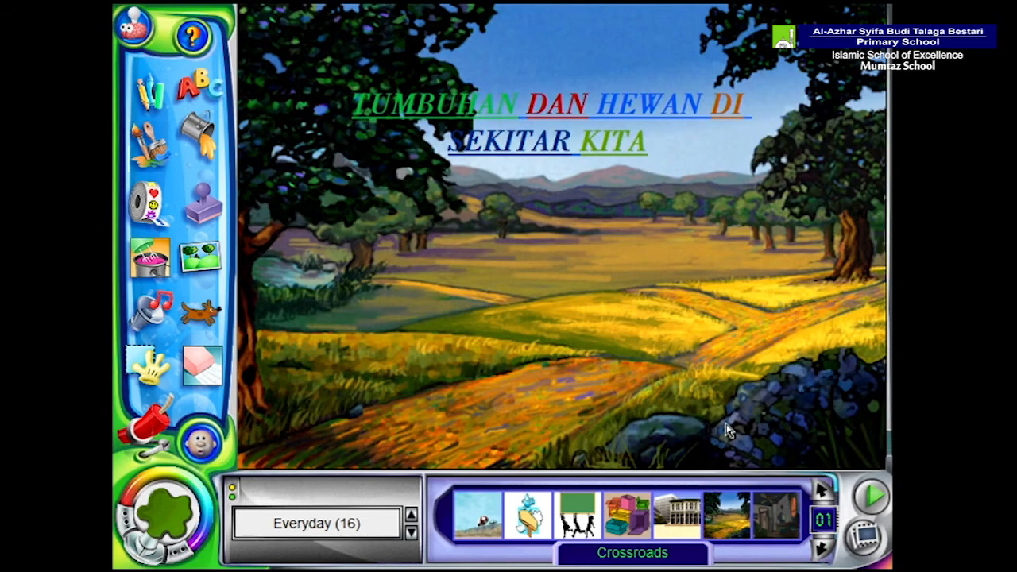
- Try the Ship, Mansion and Wacky Room backgrounds from the remaining pages of the Everyday set
{"action": "left_click", "coordinate": [822, 548]}
{"action": "left_click_drag", "start_coordinate": [775, 515], "coordinate": [748, 344]}
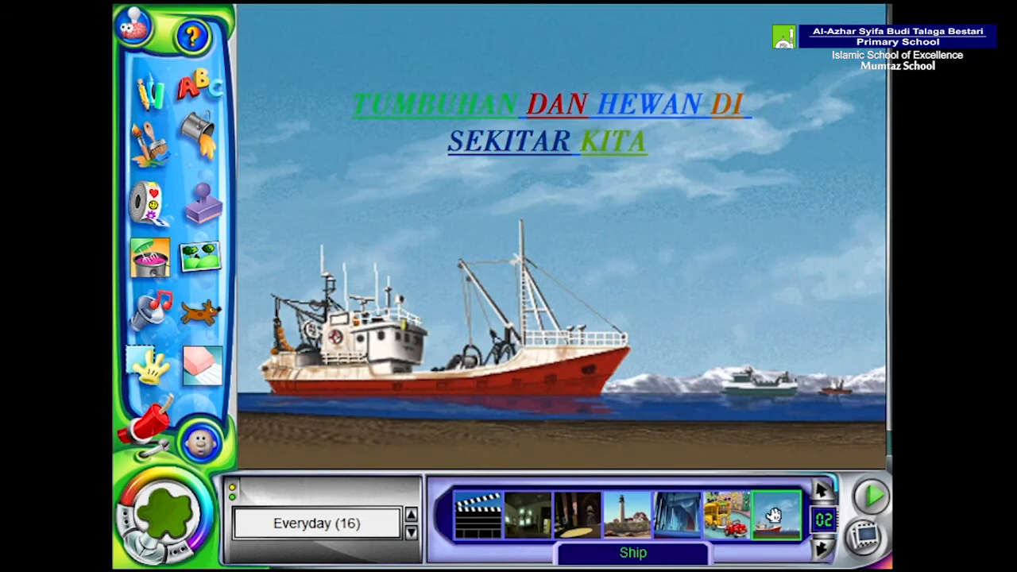
{"action": "left_click_drag", "start_coordinate": [677, 515], "coordinate": [681, 382]}
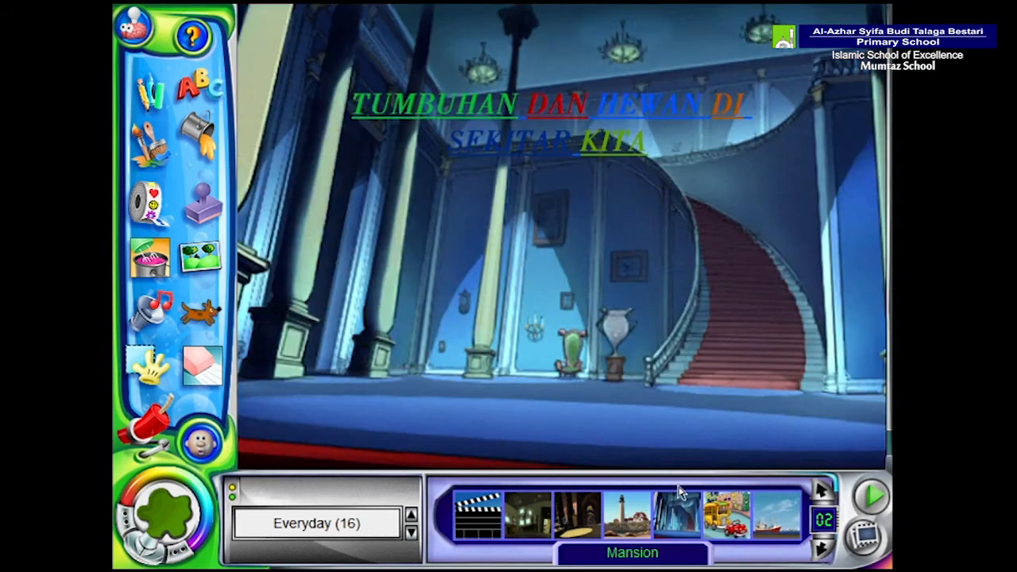
{"action": "left_click", "coordinate": [822, 549]}
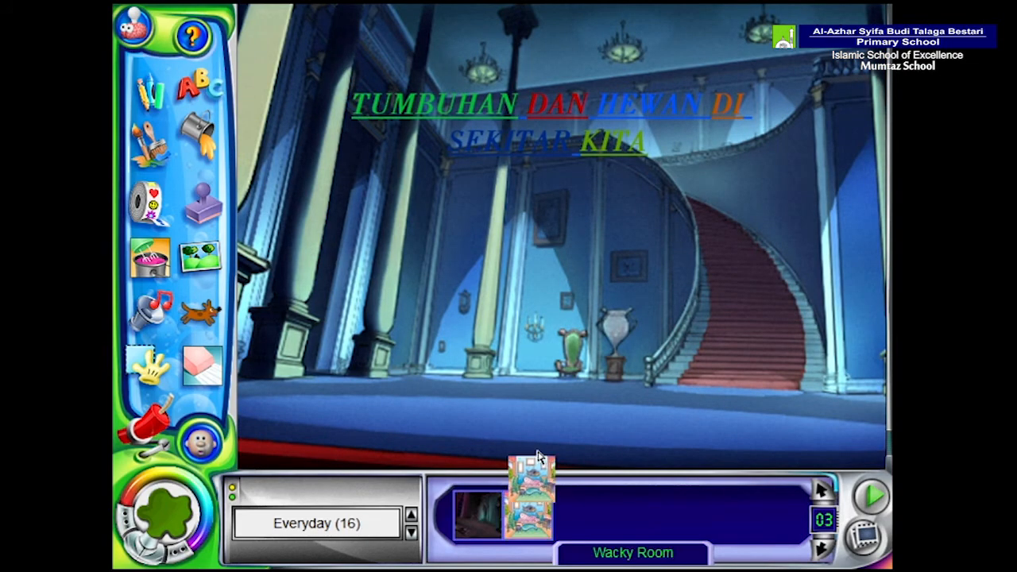
{"action": "left_click_drag", "start_coordinate": [539, 519], "coordinate": [530, 314]}
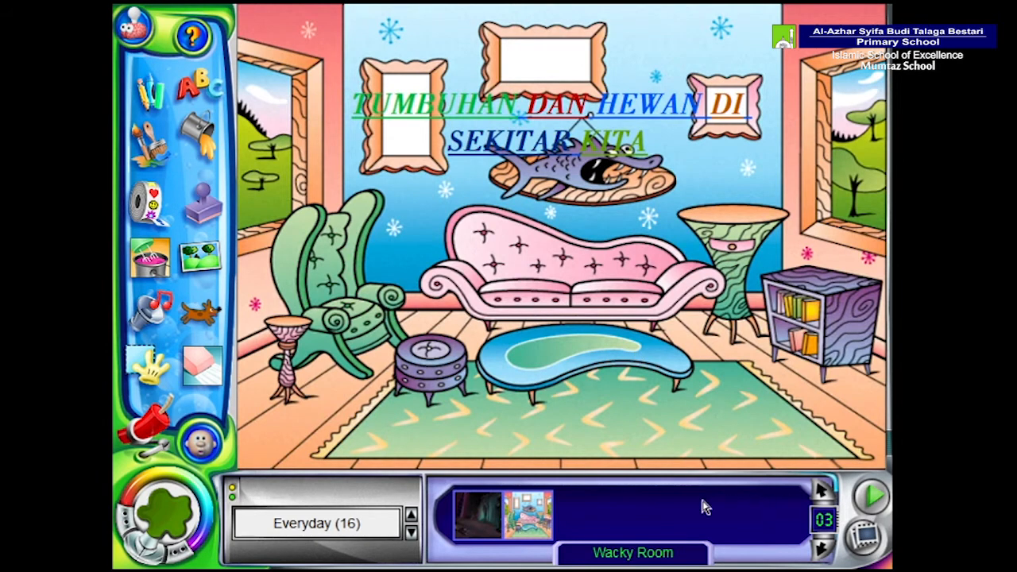
- Try the Adventure, Castle Town, Cliffs, Dark Woods and Fairy Forest backgrounds from the Fantasy set
{"action": "left_click", "coordinate": [411, 534]}
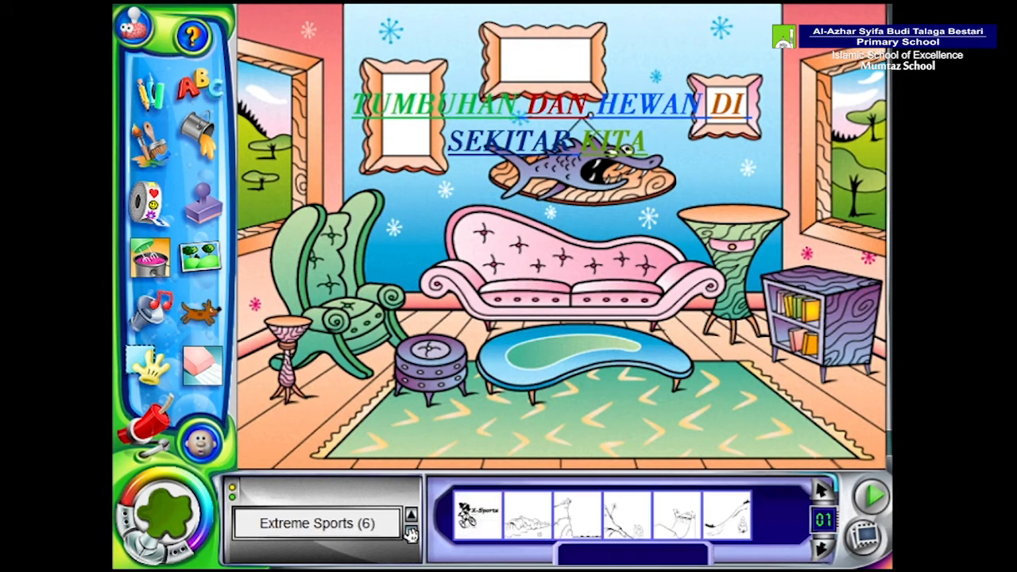
{"action": "left_click", "coordinate": [411, 535]}
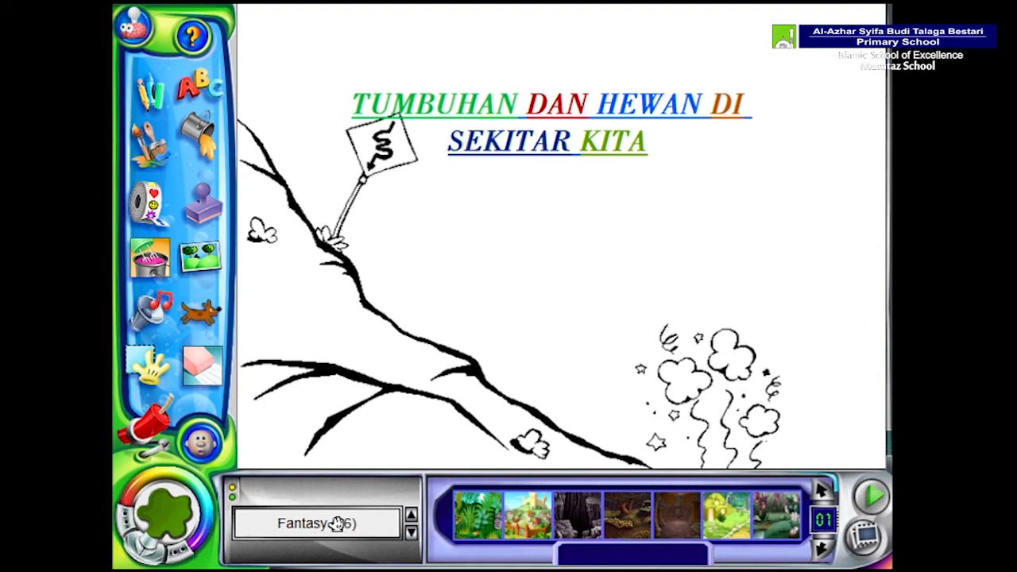
{"action": "left_click", "coordinate": [479, 516]}
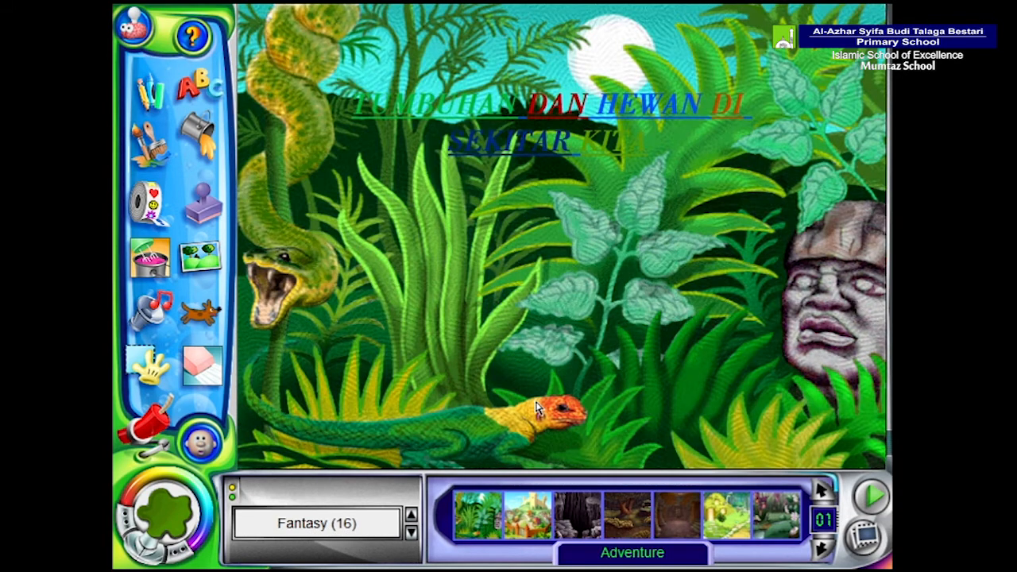
{"action": "left_click_drag", "start_coordinate": [528, 515], "coordinate": [522, 362]}
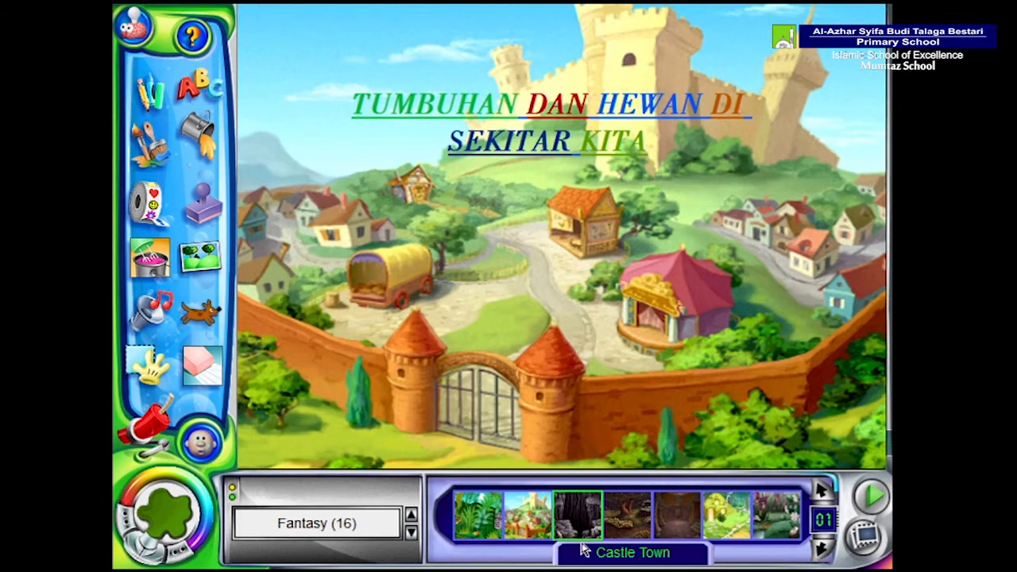
{"action": "left_click_drag", "start_coordinate": [584, 525], "coordinate": [585, 336]}
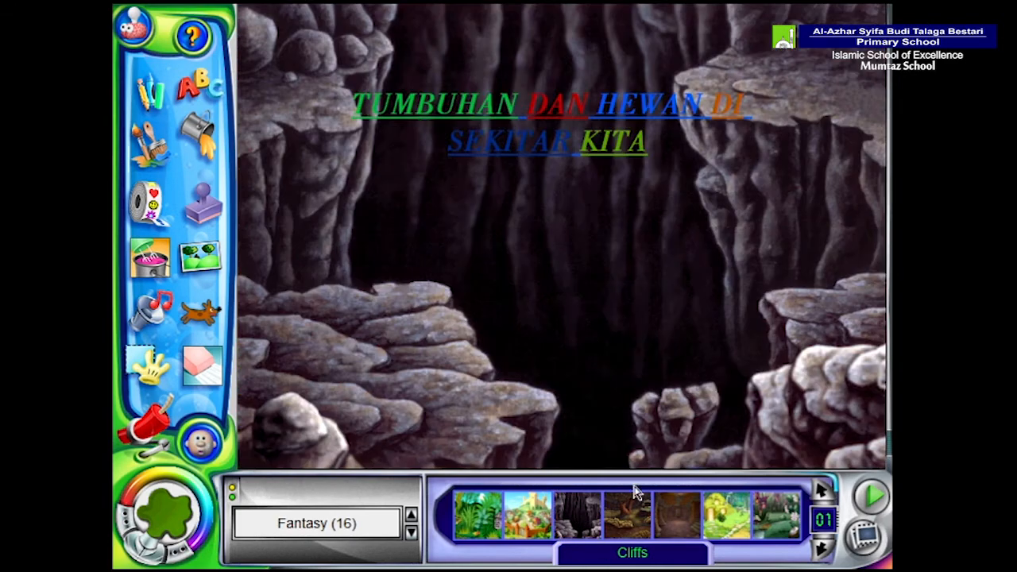
{"action": "left_click_drag", "start_coordinate": [629, 524], "coordinate": [618, 349]}
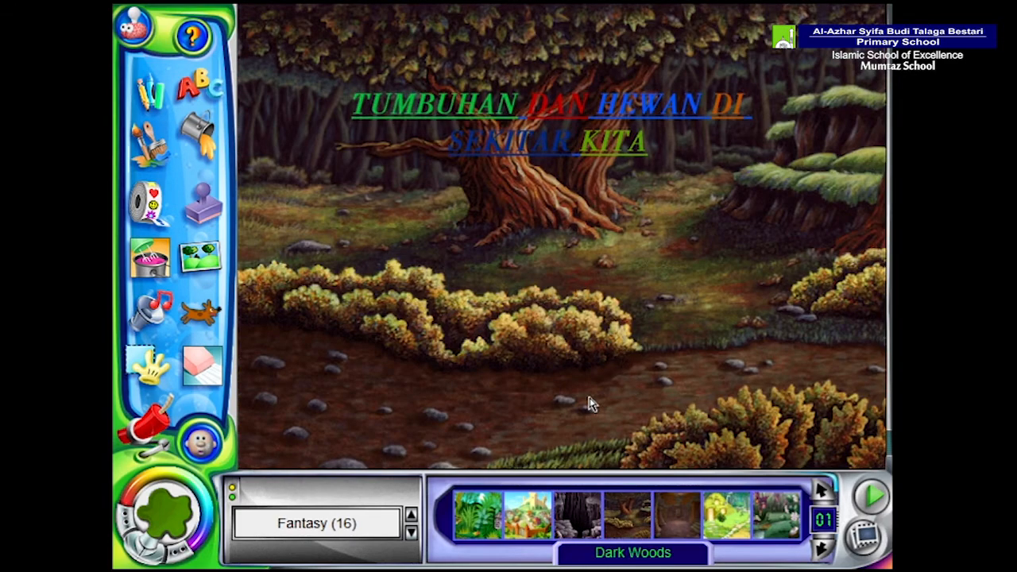
{"action": "left_click_drag", "start_coordinate": [719, 493], "coordinate": [723, 373]}
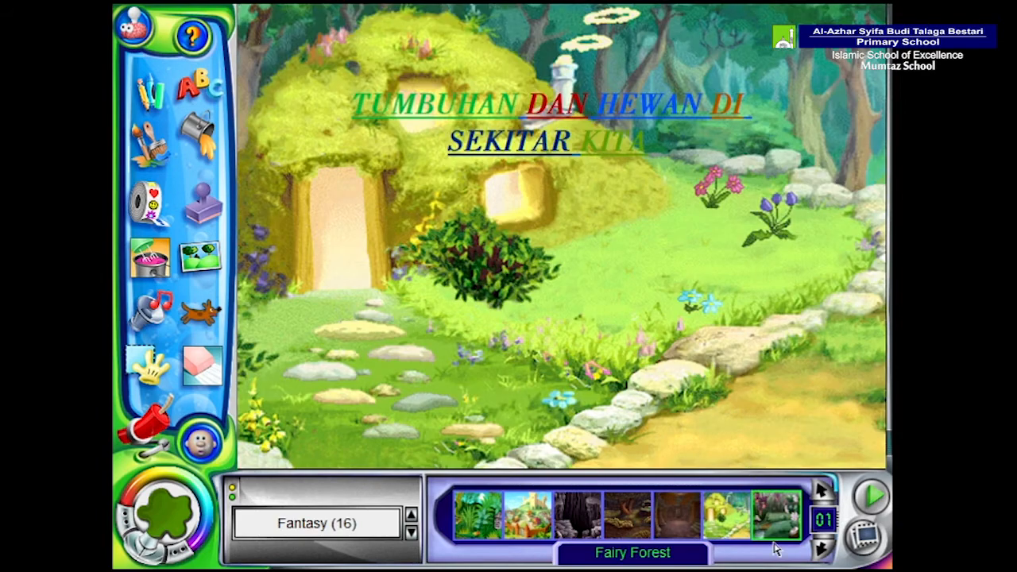
- Try the first two backgrounds on the second page of the Fantasy set
{"action": "left_click", "coordinate": [822, 548]}
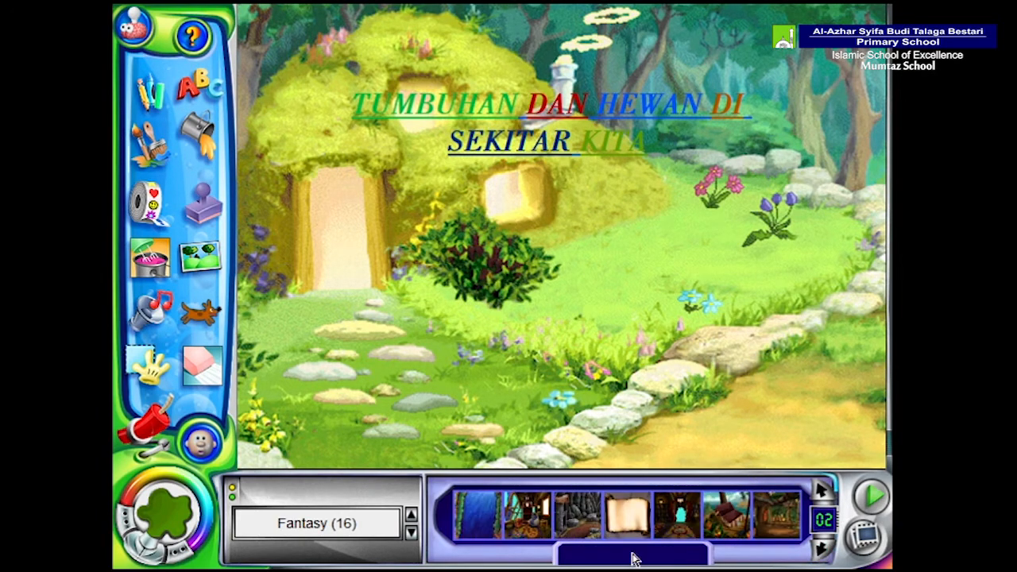
{"action": "left_click_drag", "start_coordinate": [461, 525], "coordinate": [481, 379]}
{"action": "left_click_drag", "start_coordinate": [533, 515], "coordinate": [557, 393]}
- Try the Nature set's fourth-page backgrounds, including Swamp, Tundra, Underground and Undersea Setting, ending with Volcanos
{"action": "left_click", "coordinate": [411, 532]}
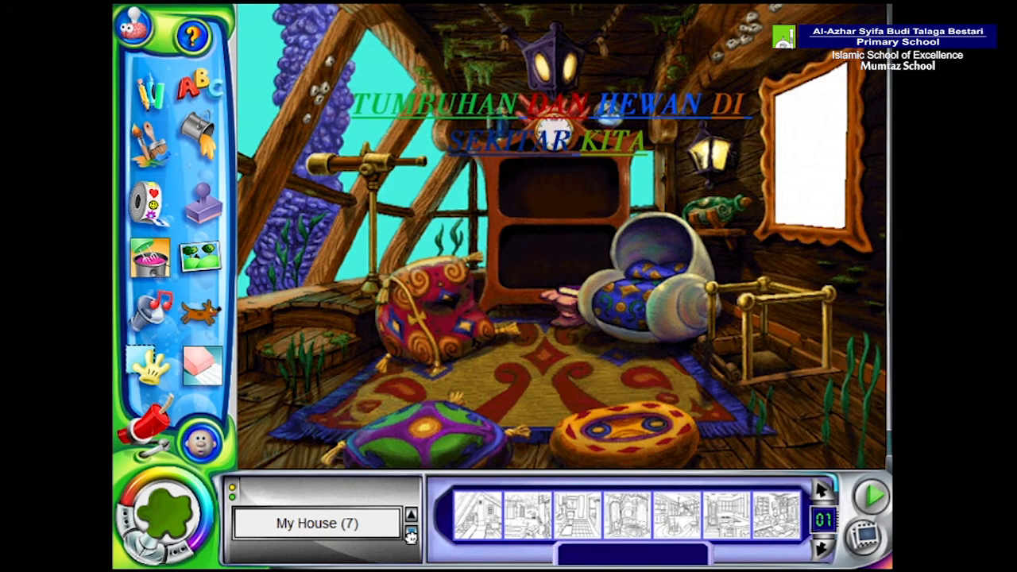
{"action": "left_click", "coordinate": [411, 534]}
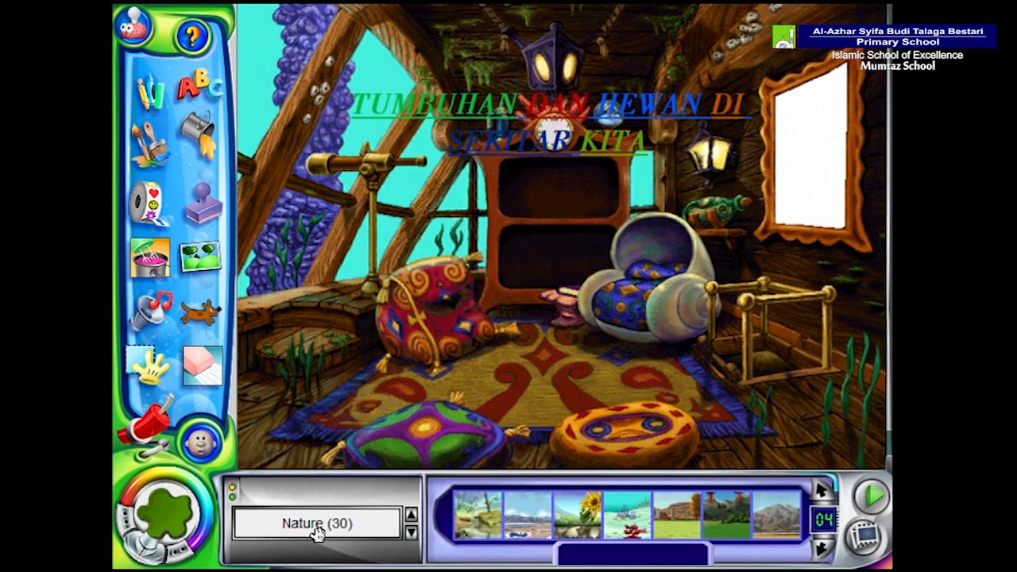
{"action": "left_click", "coordinate": [469, 523]}
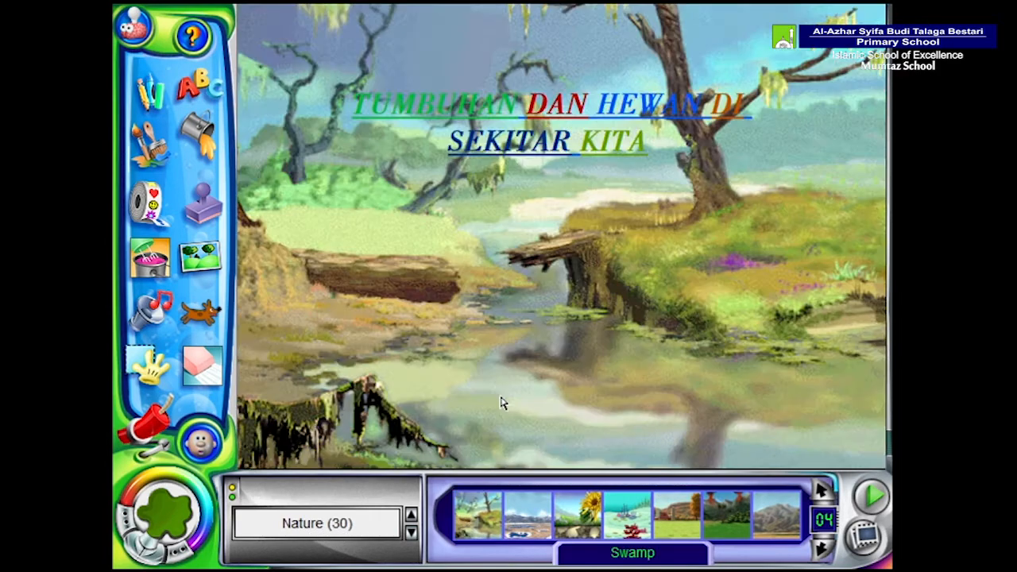
{"action": "left_click", "coordinate": [527, 515]}
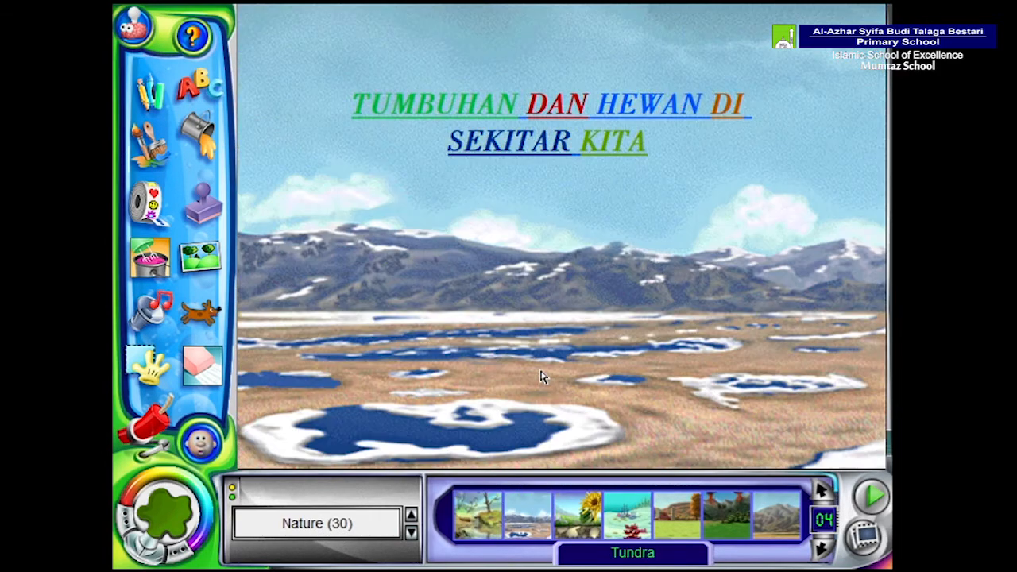
{"action": "left_click_drag", "start_coordinate": [584, 515], "coordinate": [602, 339]}
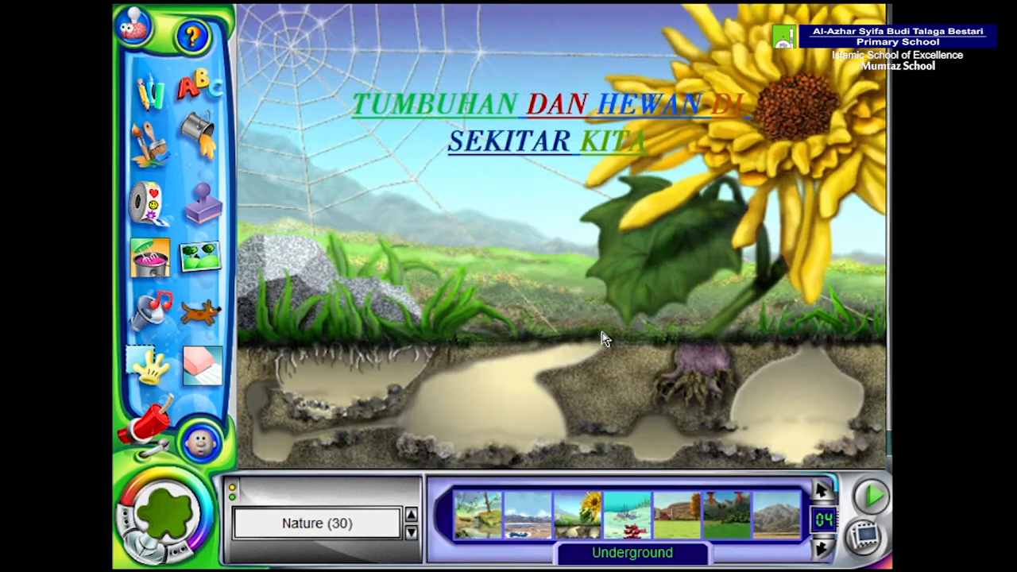
{"action": "left_click_drag", "start_coordinate": [627, 515], "coordinate": [628, 353]}
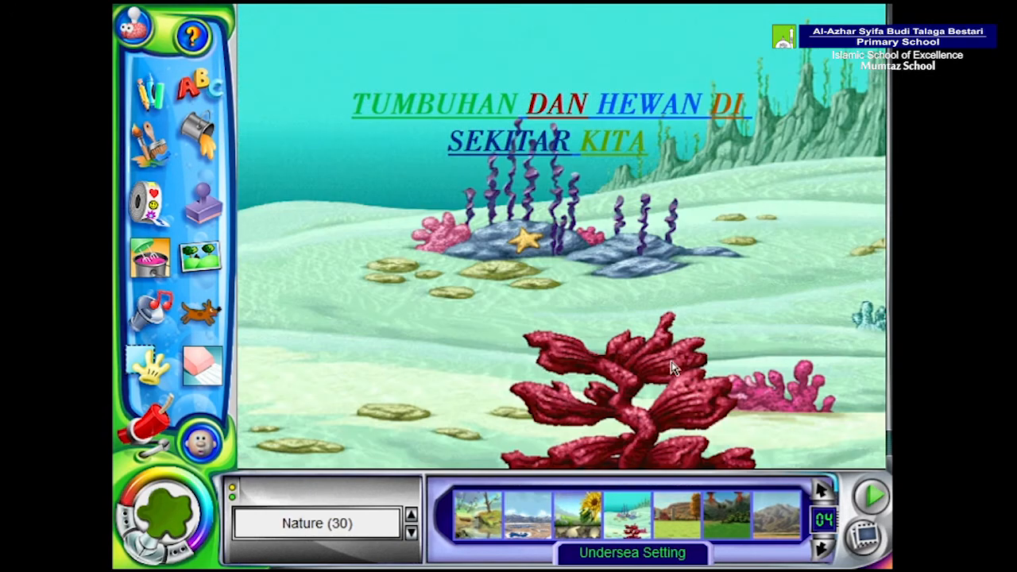
{"action": "left_click_drag", "start_coordinate": [677, 515], "coordinate": [670, 411]}
{"action": "left_click_drag", "start_coordinate": [719, 533], "coordinate": [703, 362]}
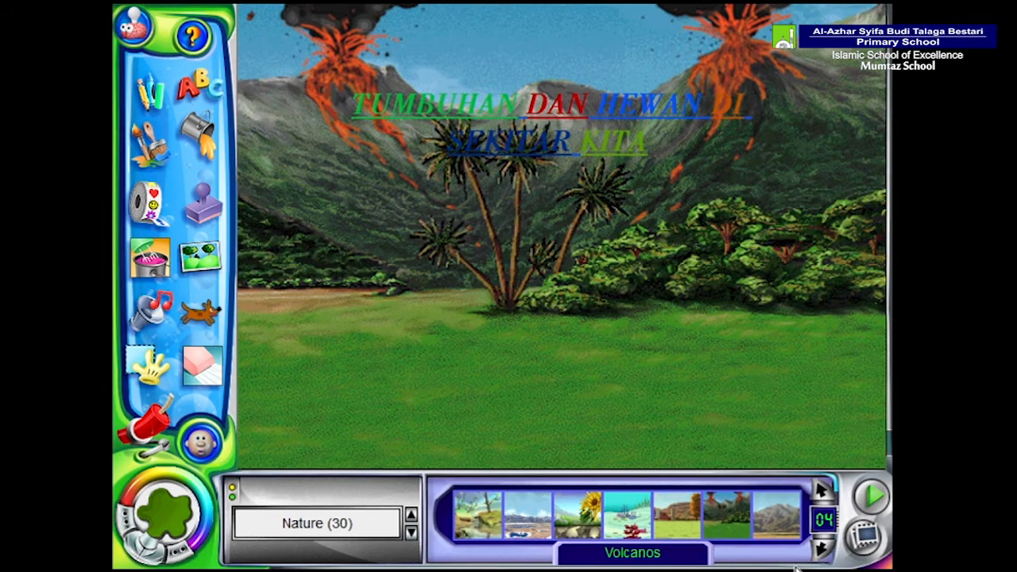
- Try backgrounds from the third page of the Nature set, starting with Ocean Floor and ending with Spring Scene
{"action": "left_click", "coordinate": [820, 550]}
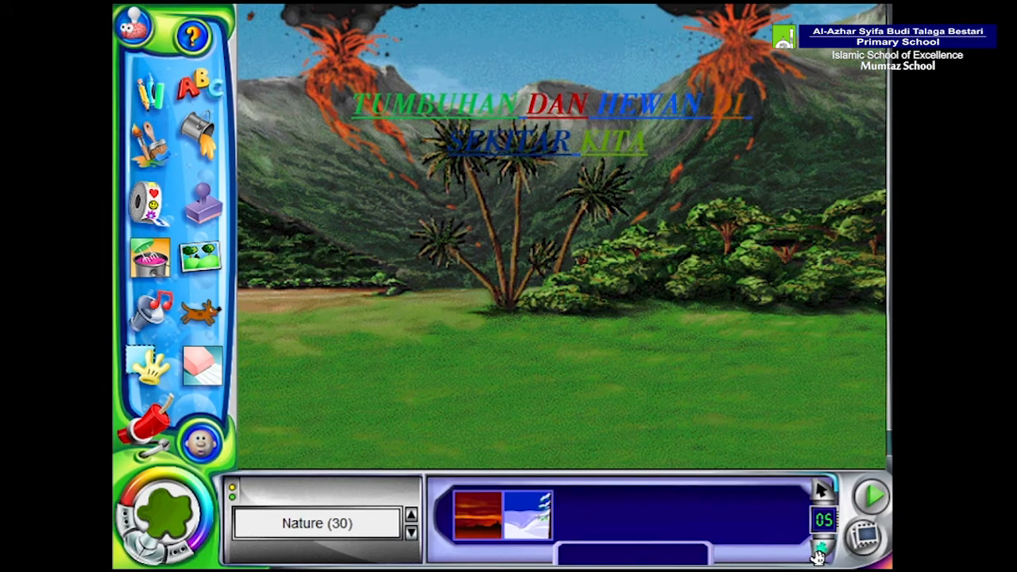
{"action": "left_click", "coordinate": [822, 490]}
{"action": "left_click", "coordinate": [822, 489]}
{"action": "left_click_drag", "start_coordinate": [476, 515], "coordinate": [484, 411]}
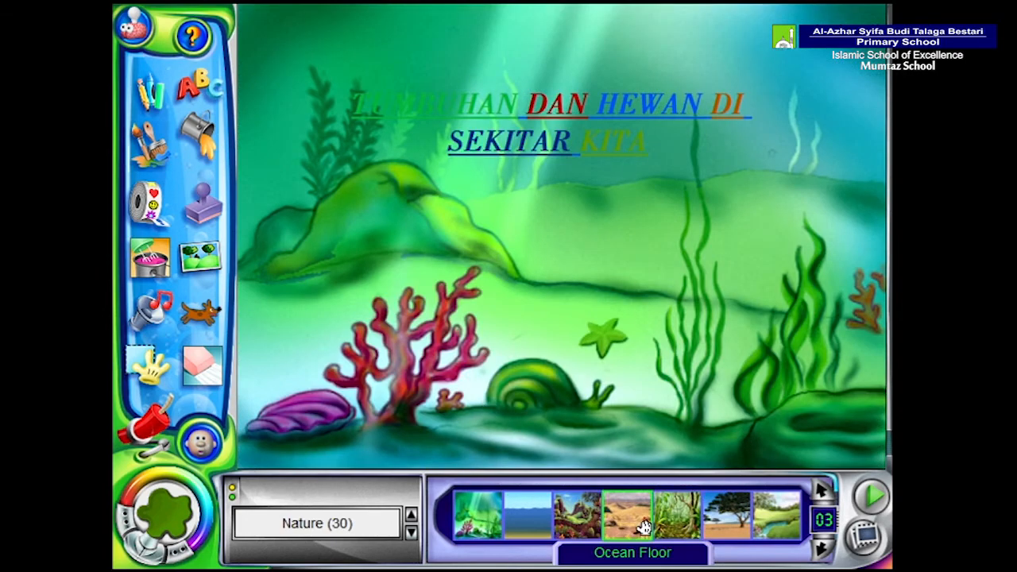
{"action": "left_click_drag", "start_coordinate": [577, 515], "coordinate": [586, 393]}
{"action": "left_click_drag", "start_coordinate": [627, 515], "coordinate": [612, 359]}
{"action": "left_click_drag", "start_coordinate": [767, 523], "coordinate": [682, 359]}
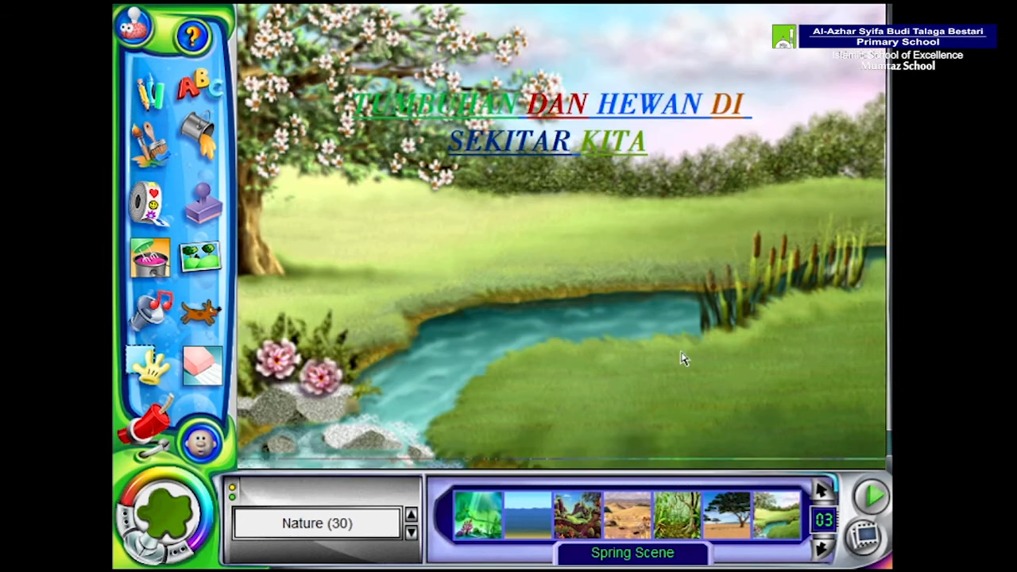
- Try the cactus desert and Country Garden backgrounds from the second page of the Nature set
{"action": "left_click", "coordinate": [823, 491]}
{"action": "left_click_drag", "start_coordinate": [530, 515], "coordinate": [527, 361]}
{"action": "left_click_drag", "start_coordinate": [453, 505], "coordinate": [487, 404]}
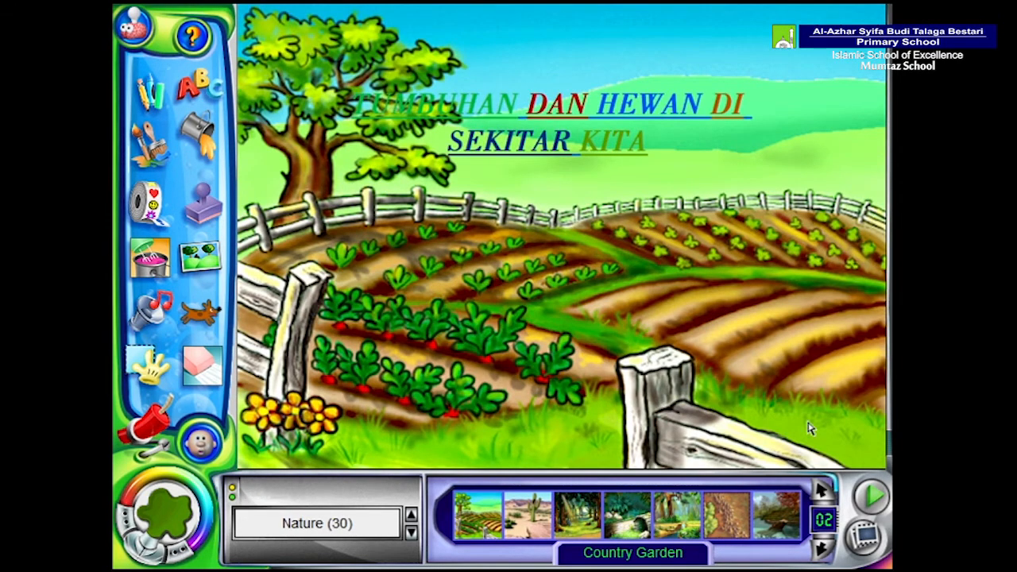
{"action": "left_click", "coordinate": [823, 490]}
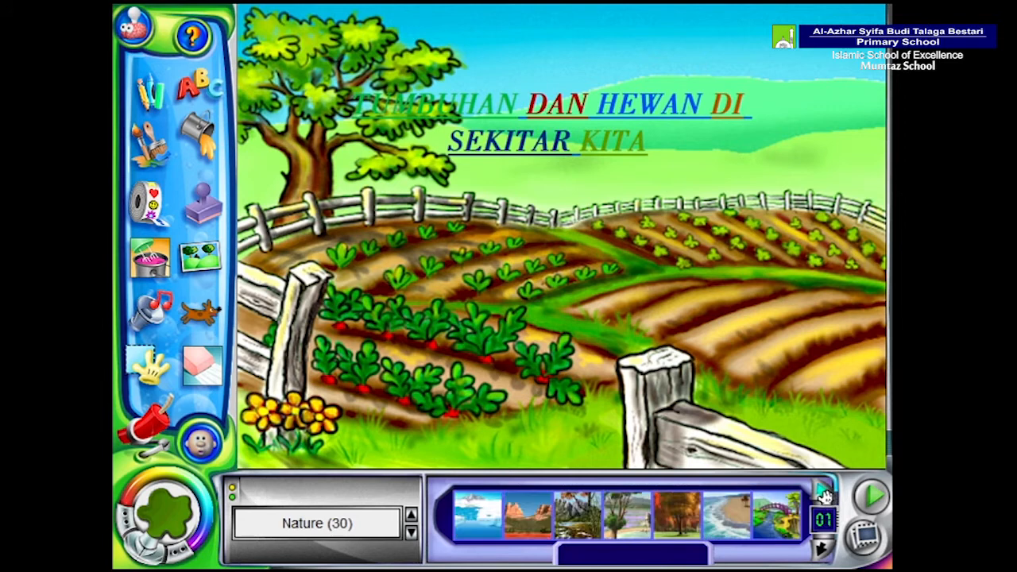
- Browse the Photos, Scary Things and Science background sets and try the Ghost Ship background
{"action": "left_click", "coordinate": [410, 534]}
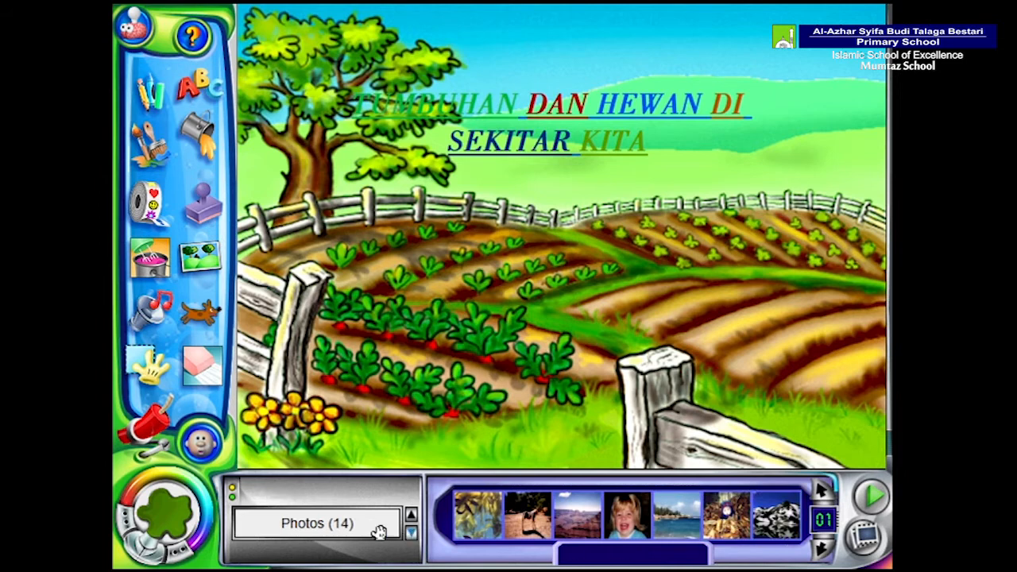
{"action": "left_click", "coordinate": [410, 534]}
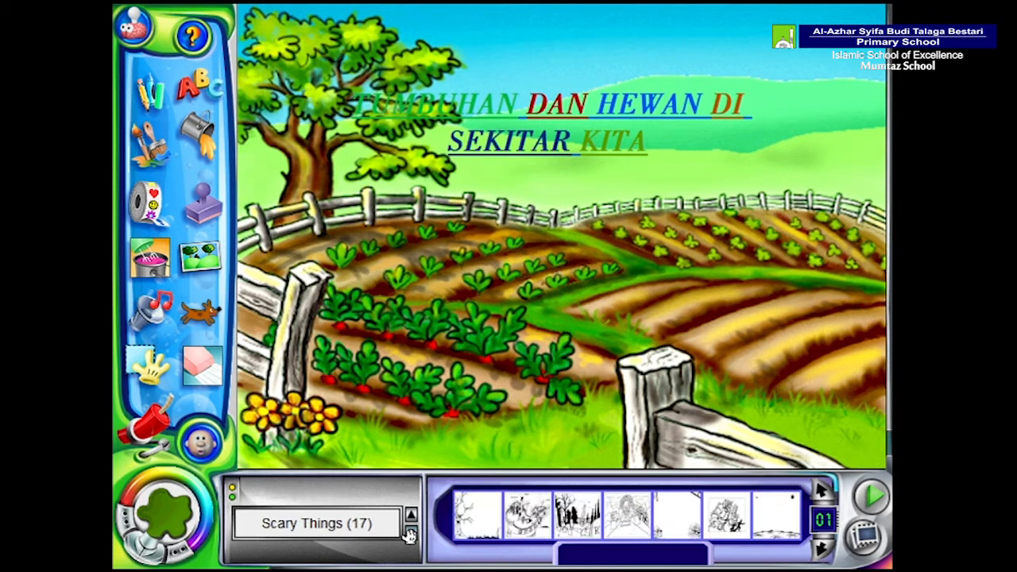
{"action": "left_click", "coordinate": [527, 515]}
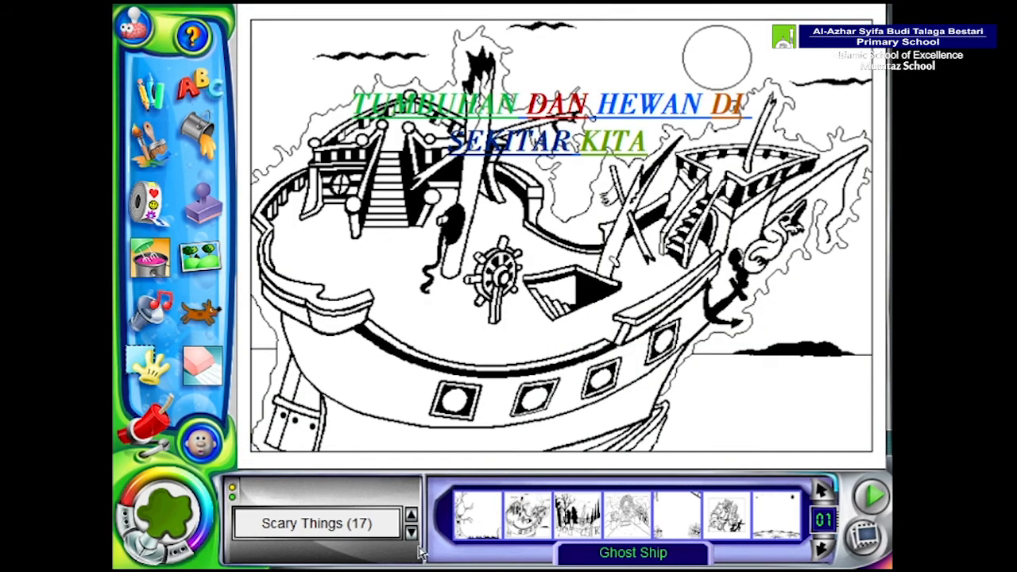
{"action": "left_click", "coordinate": [410, 534]}
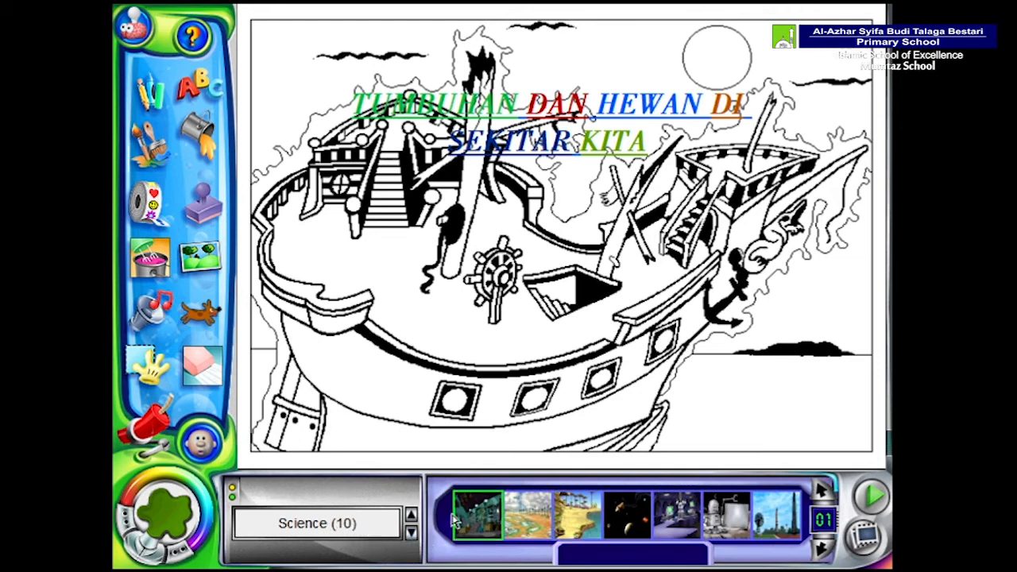
- Return to the Nature set and try several backgrounds, starting with Australia and ending with Ocean
{"action": "left_click", "coordinate": [412, 515]}
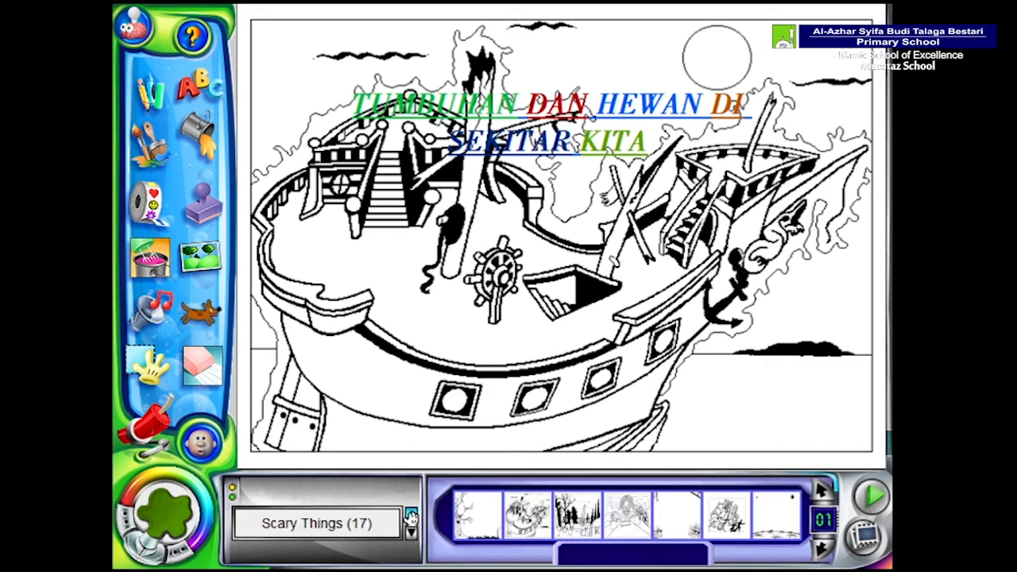
{"action": "left_click", "coordinate": [412, 515]}
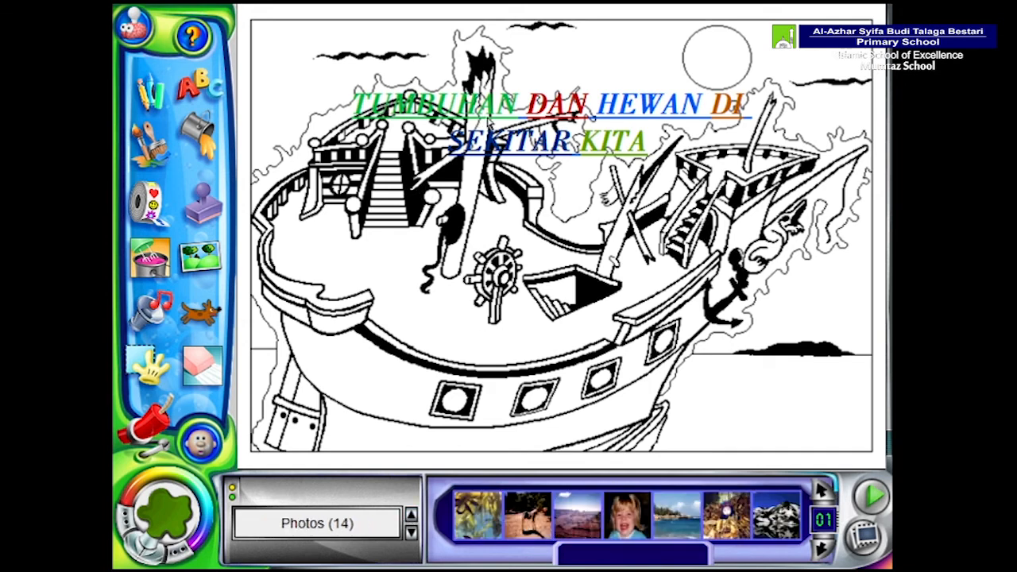
{"action": "left_click", "coordinate": [411, 513]}
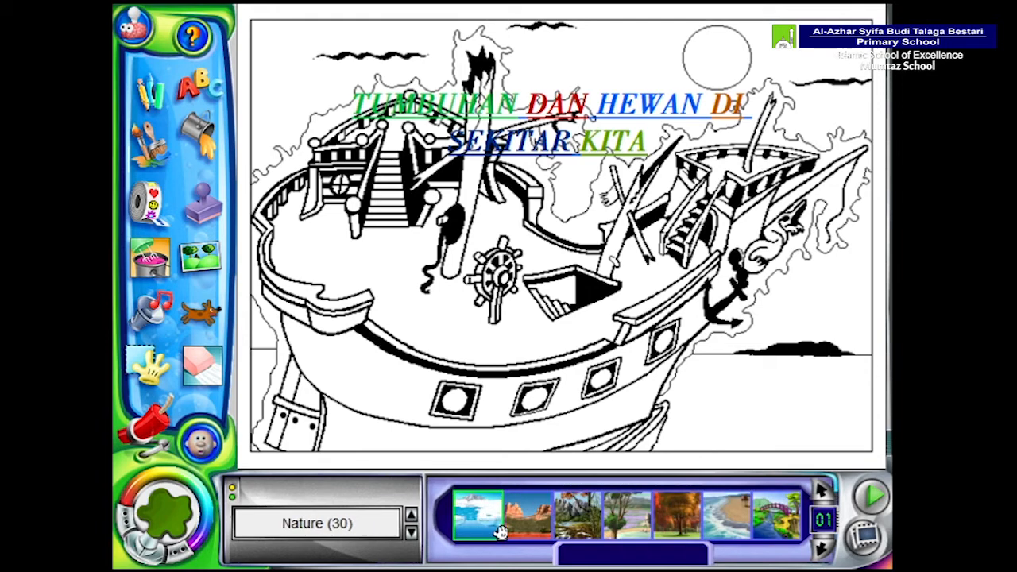
{"action": "left_click_drag", "start_coordinate": [627, 516], "coordinate": [659, 256]}
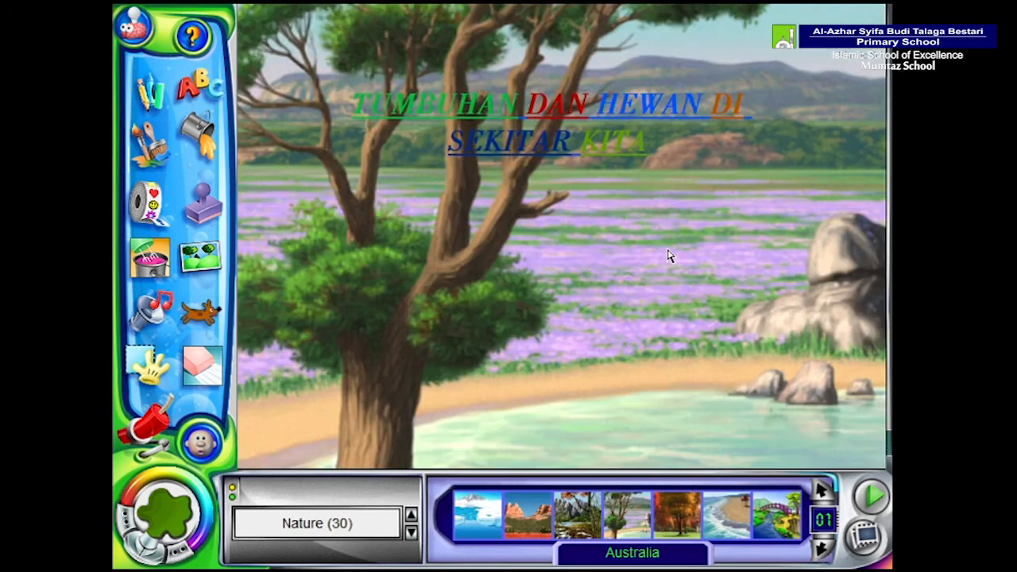
{"action": "scroll", "coordinate": [628, 517], "scroll_direction": "down", "scroll_amount": 1}
{"action": "left_click_drag", "start_coordinate": [627, 517], "coordinate": [624, 321]}
{"action": "left_click_drag", "start_coordinate": [578, 512], "coordinate": [592, 334]}
{"action": "left_click_drag", "start_coordinate": [676, 515], "coordinate": [666, 294]}
{"action": "scroll", "coordinate": [527, 515], "scroll_direction": "down", "scroll_amount": 1}
{"action": "left_click_drag", "start_coordinate": [527, 515], "coordinate": [525, 350]}
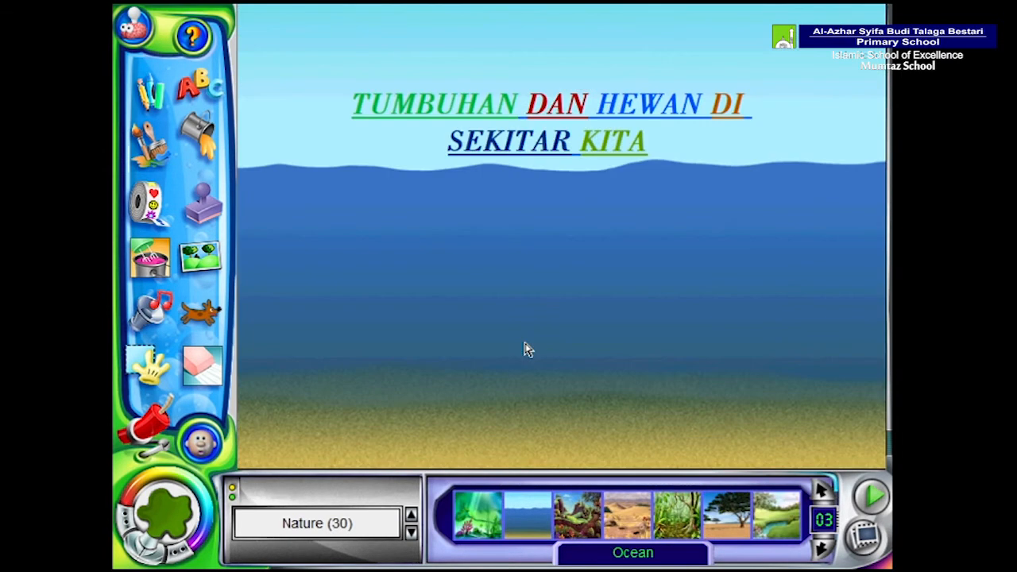
- Set Spring Scene from the third page of the Nature set as the page background
{"action": "left_click_drag", "start_coordinate": [777, 515], "coordinate": [711, 298]}
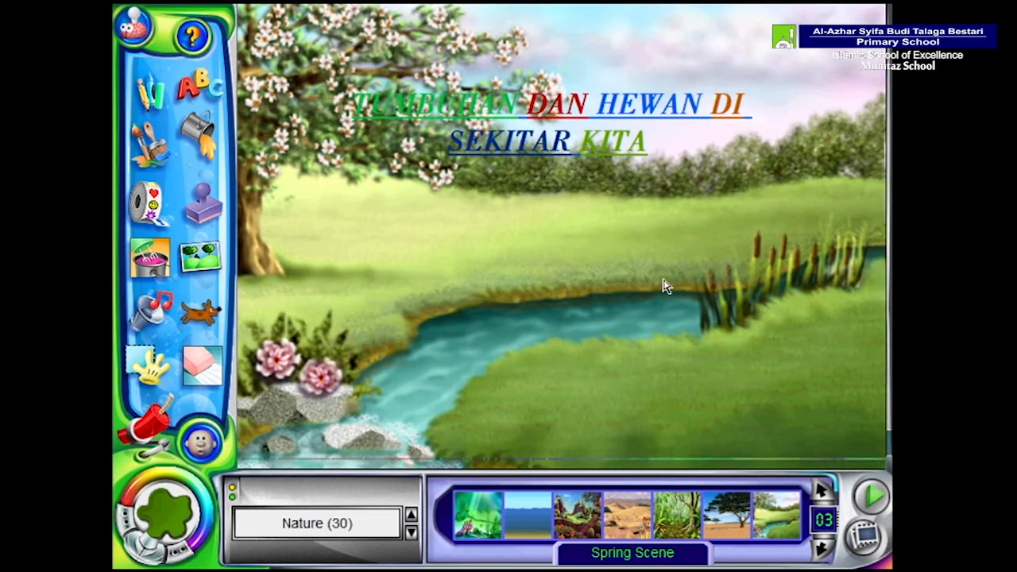
{"action": "left_click_drag", "start_coordinate": [627, 515], "coordinate": [621, 340]}
{"action": "left_click_drag", "start_coordinate": [777, 515], "coordinate": [581, 267]}
- Stamp the green crocodile head from the third page of the Adventure stamp set on the riverbank at medium size
{"action": "left_click", "coordinate": [205, 207]}
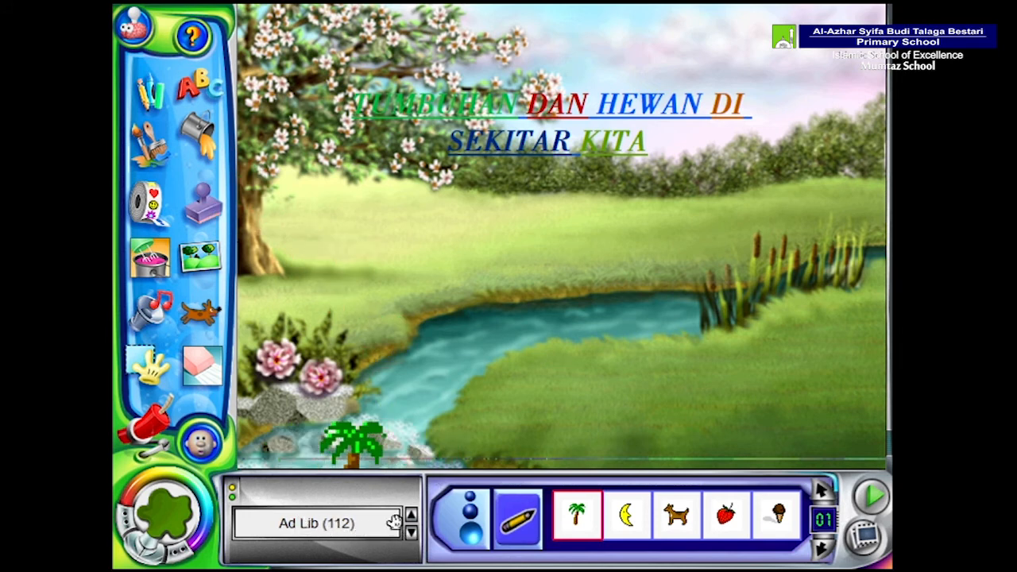
{"action": "left_click", "coordinate": [334, 525]}
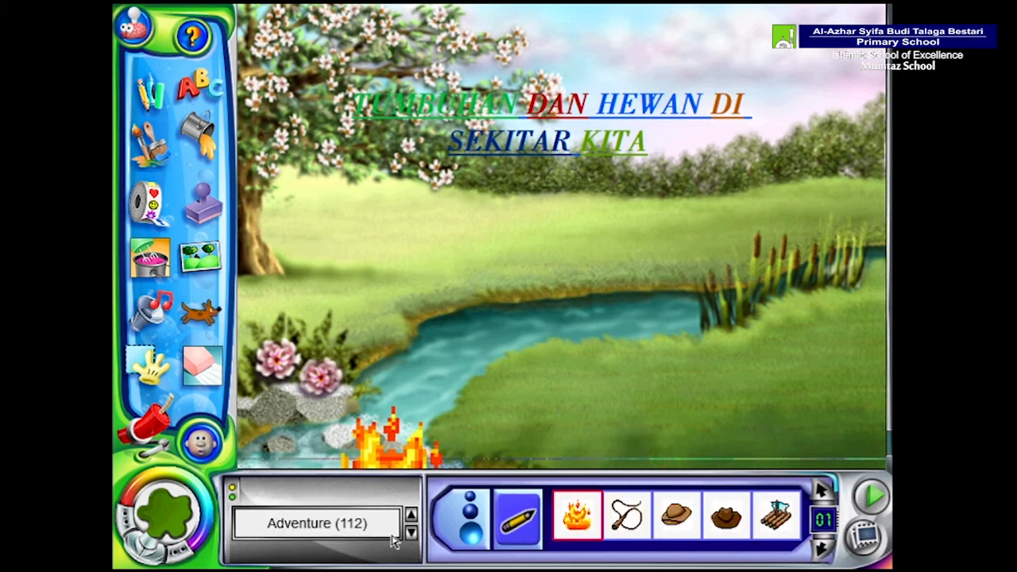
{"action": "left_click", "coordinate": [411, 515]}
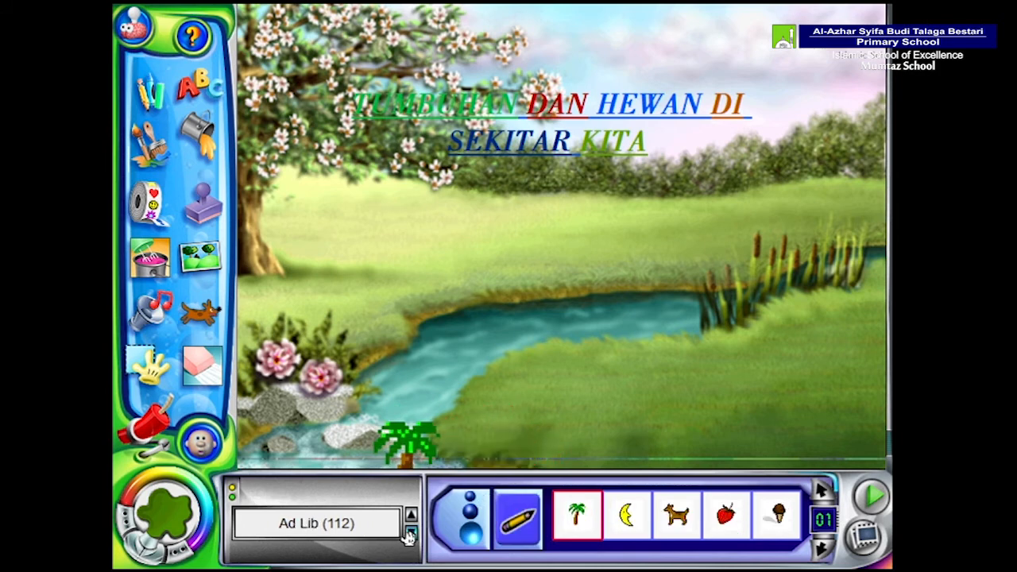
{"action": "left_click", "coordinate": [407, 533]}
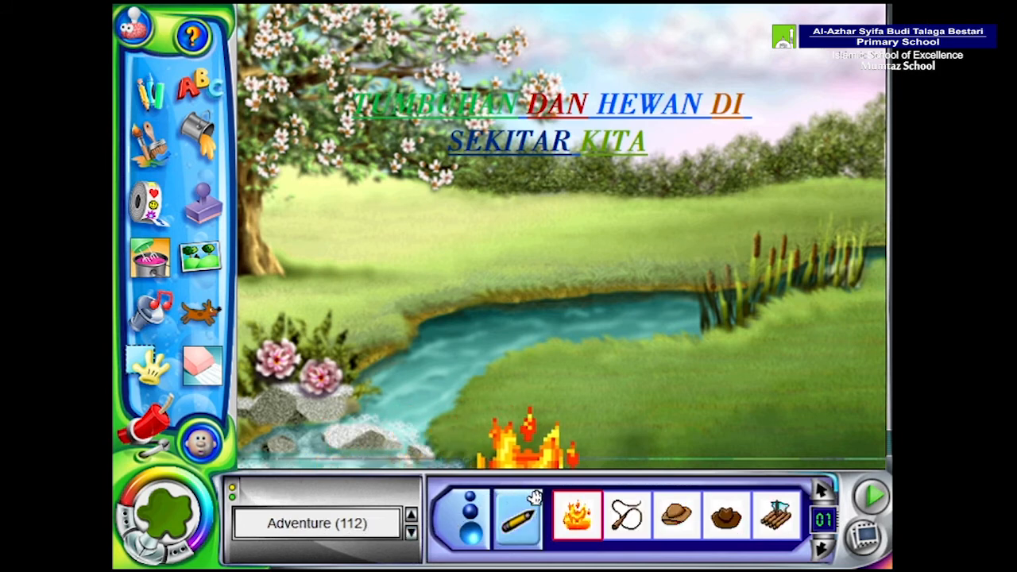
{"action": "scroll", "coordinate": [783, 520], "scroll_direction": "down", "scroll_amount": 2}
{"action": "left_click", "coordinate": [782, 520]}
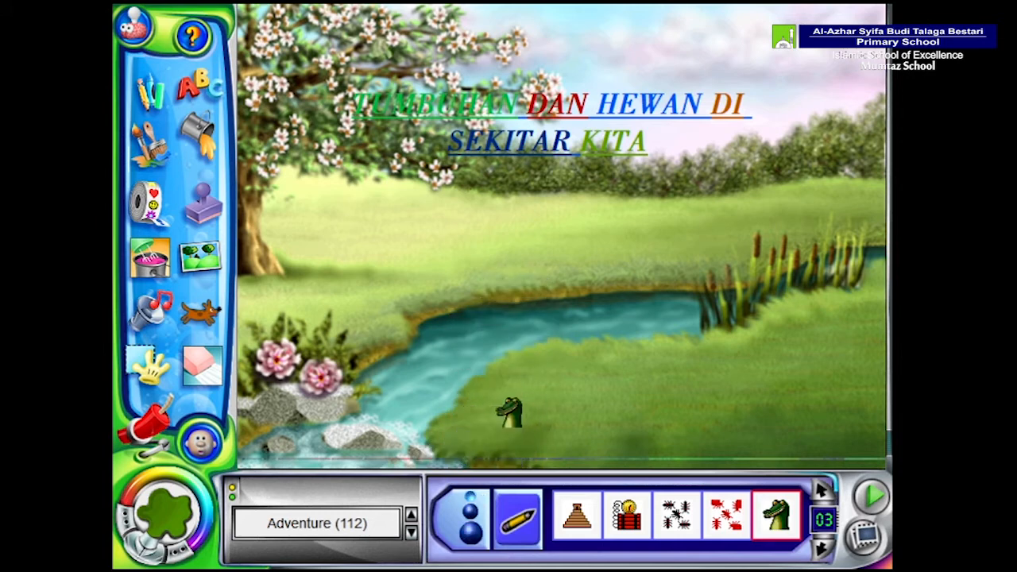
{"action": "left_click", "coordinate": [474, 513]}
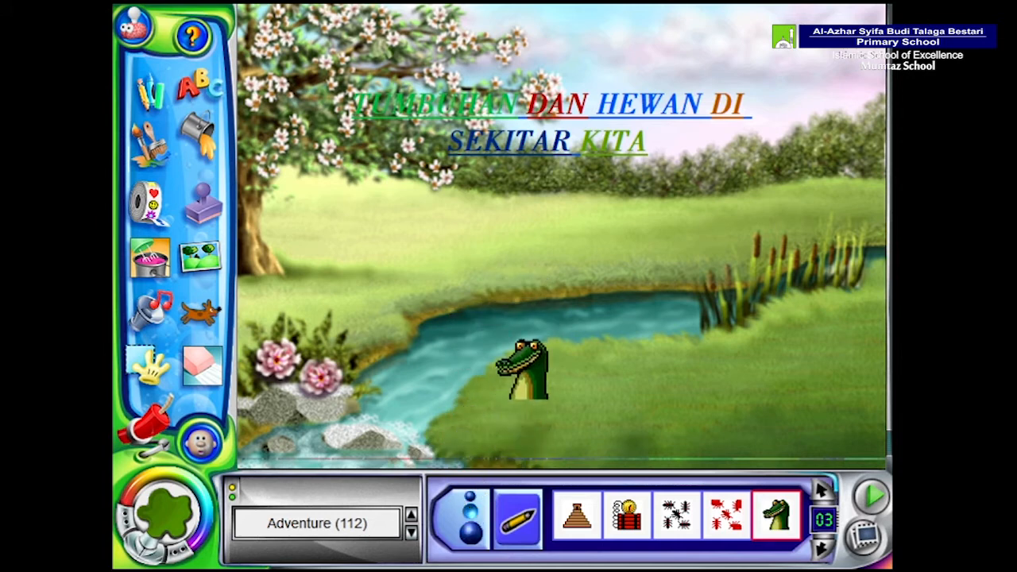
{"action": "left_click", "coordinate": [472, 534]}
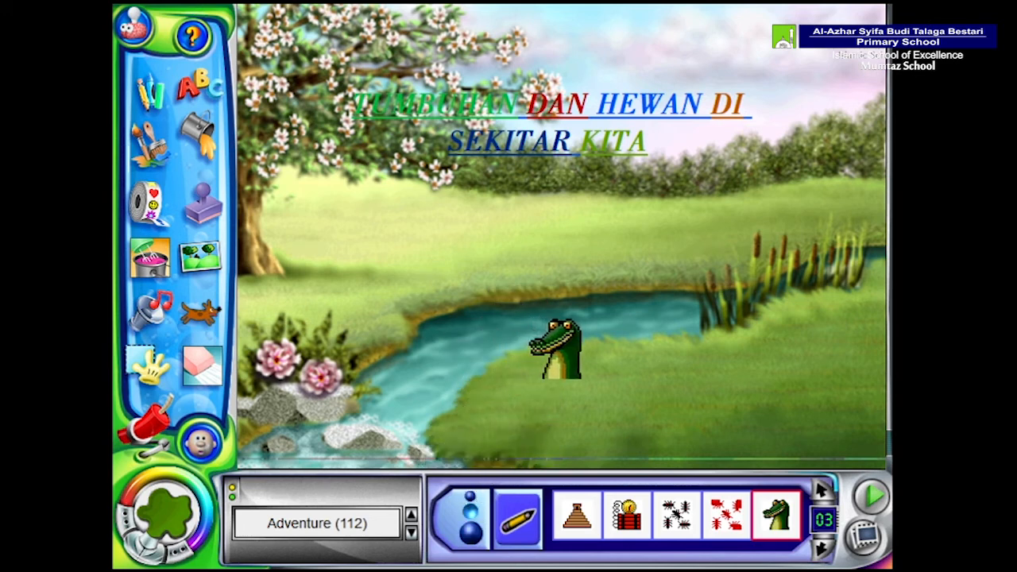
{"action": "left_click", "coordinate": [557, 350]}
- Undo the crocodile head and assemble a whole crocodile on the grass from the open-mouthed head, body and tail stamps of the Adventure set
{"action": "left_click", "coordinate": [822, 546]}
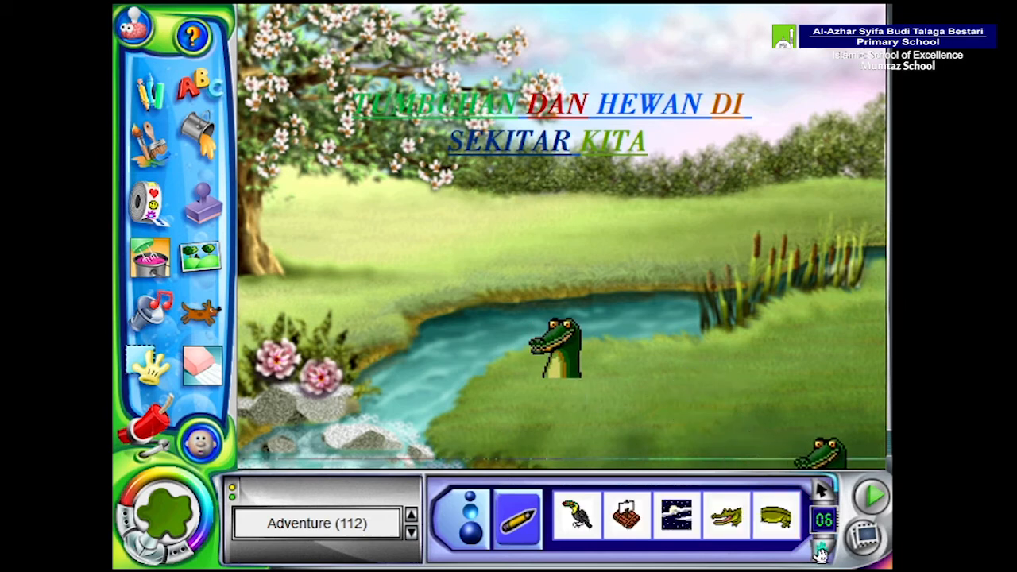
{"action": "key", "text": "ctrl+z"}
{"action": "left_click", "coordinate": [726, 517]}
{"action": "left_click", "coordinate": [556, 375]}
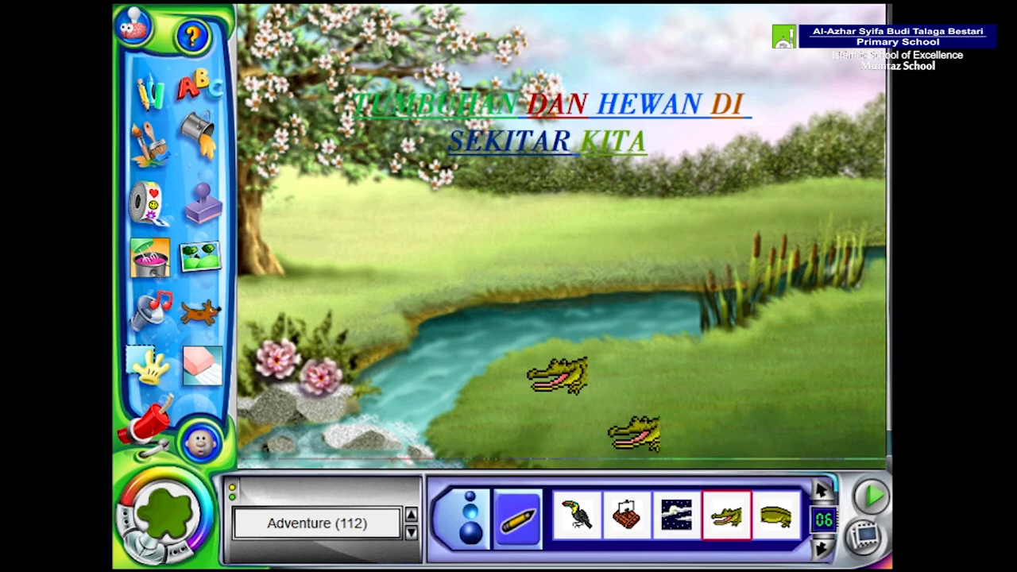
{"action": "left_click", "coordinate": [773, 525]}
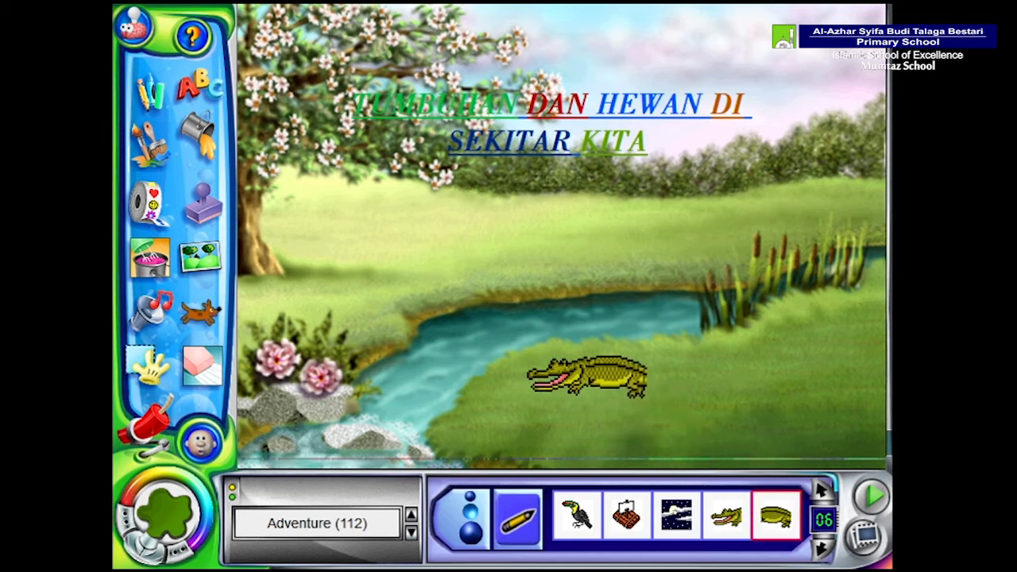
{"action": "left_click", "coordinate": [822, 548]}
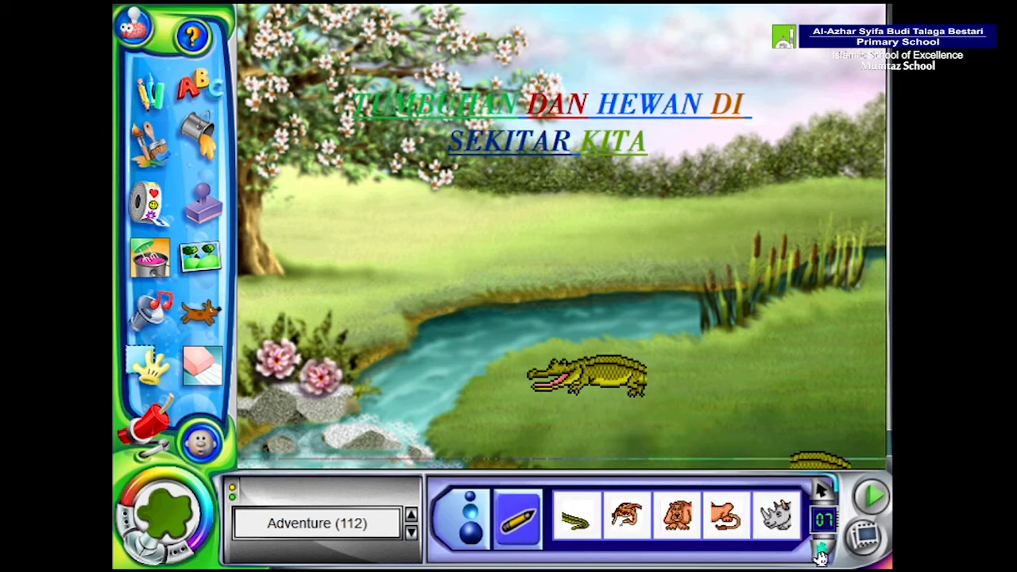
{"action": "left_click", "coordinate": [577, 517]}
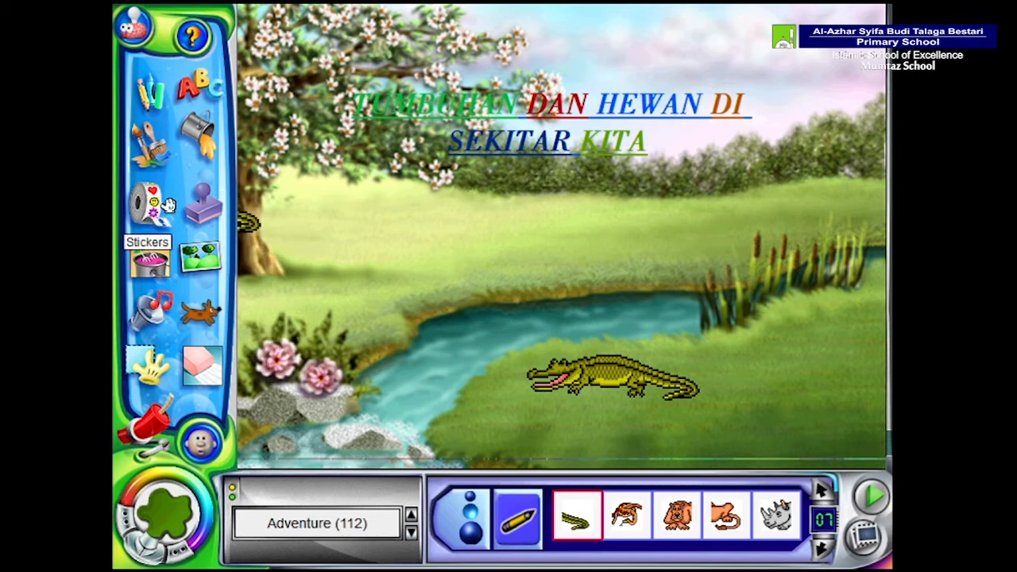
- Place the Leaf sticker from the Nature sticker set on the meadow beside the blossoming tree
{"action": "left_click", "coordinate": [149, 208]}
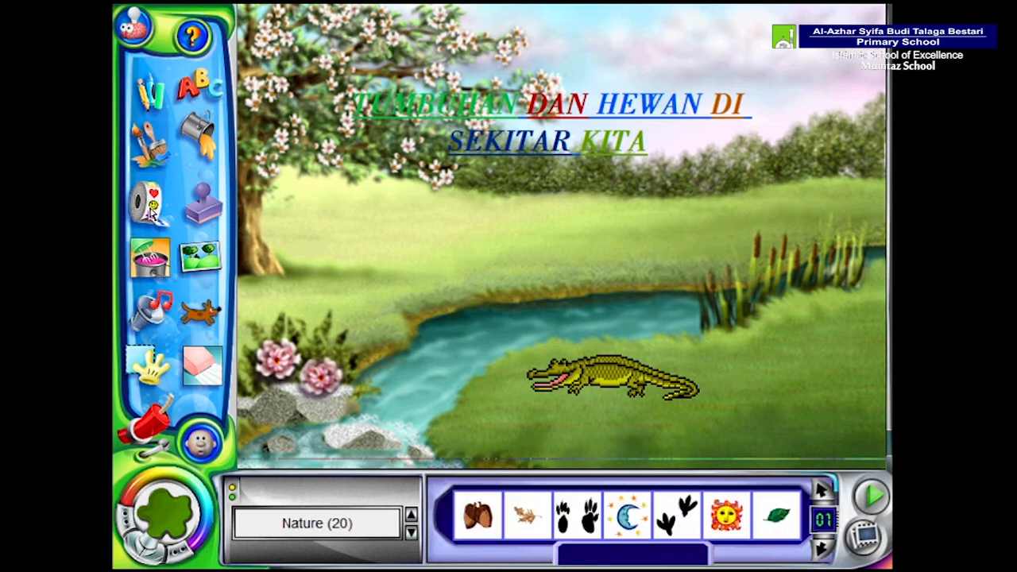
{"action": "left_click", "coordinate": [741, 516]}
{"action": "left_click", "coordinate": [777, 517]}
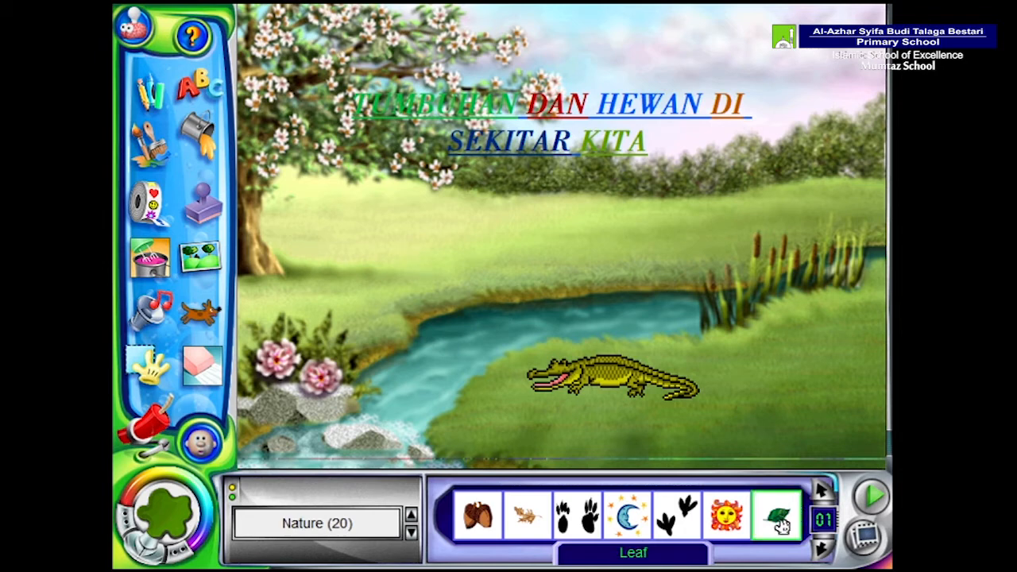
{"action": "left_click", "coordinate": [381, 229]}
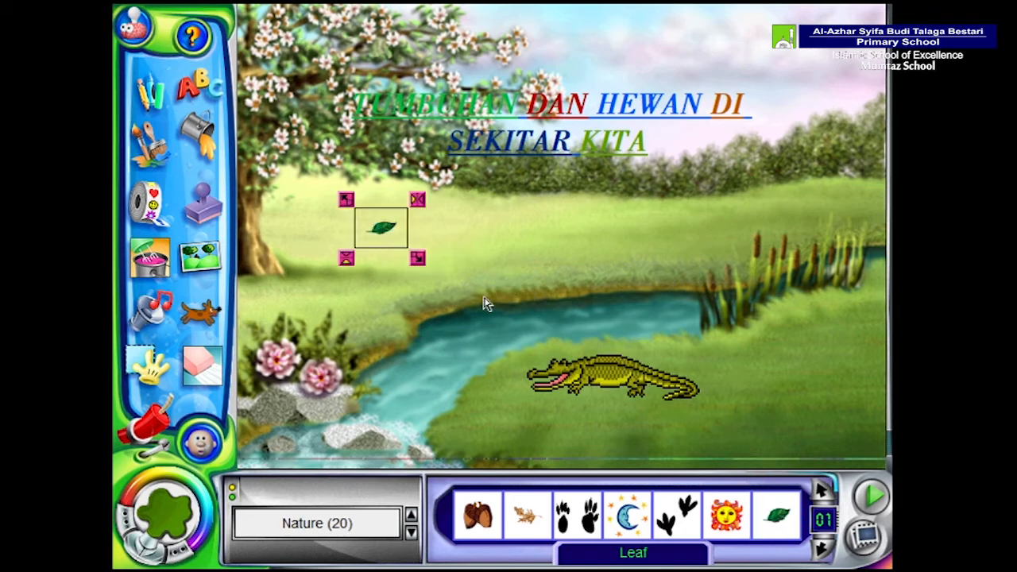
- Enlarge the leaf sticker, flip it horizontally and vertically, and shift it slightly toward the river
{"action": "mouse_move", "coordinate": [420, 257]}
{"action": "left_mouse_down"}
{"action": "mouse_move", "coordinate": [477, 293]}
{"action": "mouse_move", "coordinate": [433, 261]}
{"action": "left_mouse_up"}
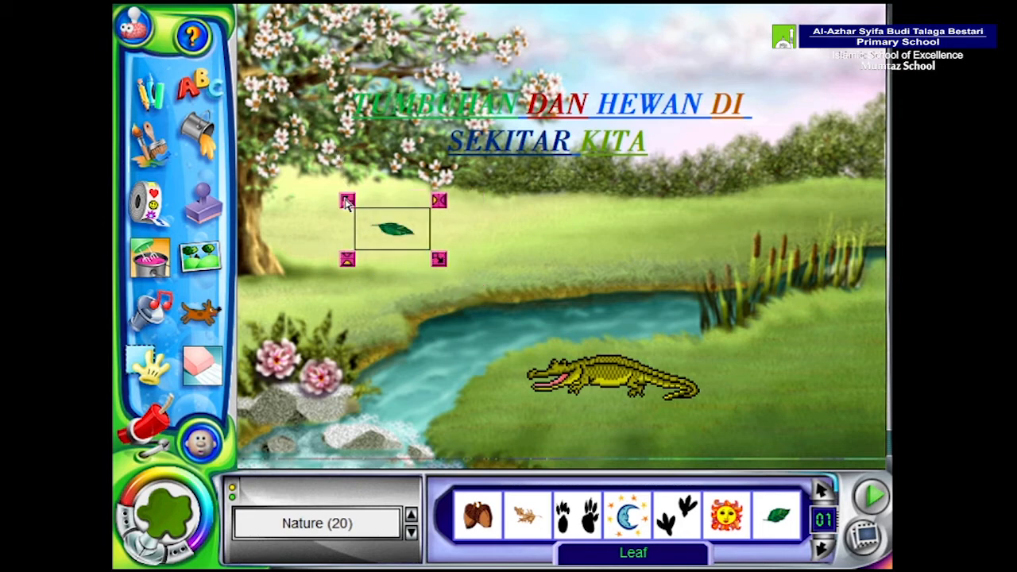
{"action": "left_click_drag", "start_coordinate": [346, 201], "coordinate": [320, 172]}
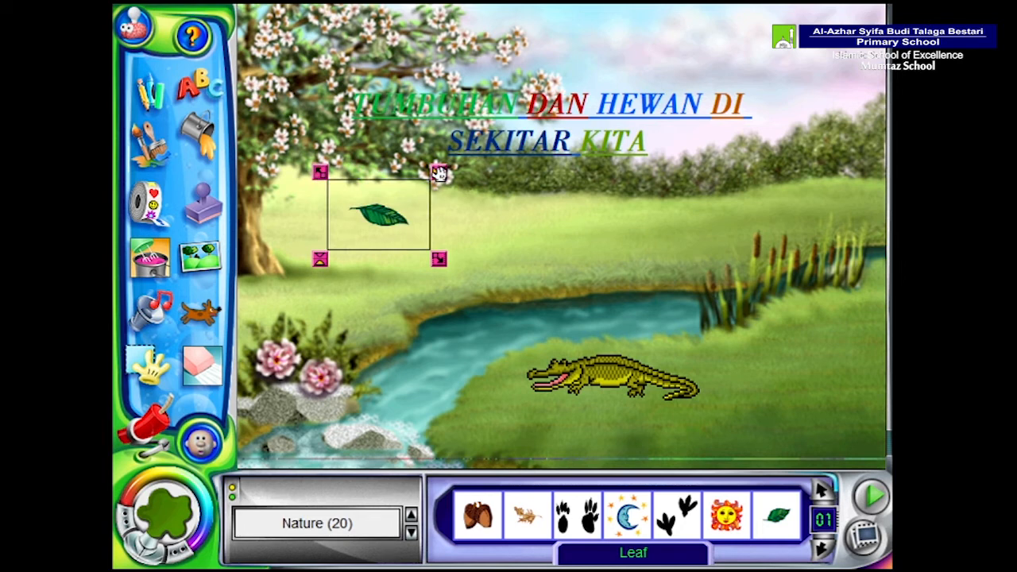
{"action": "left_click", "coordinate": [438, 173]}
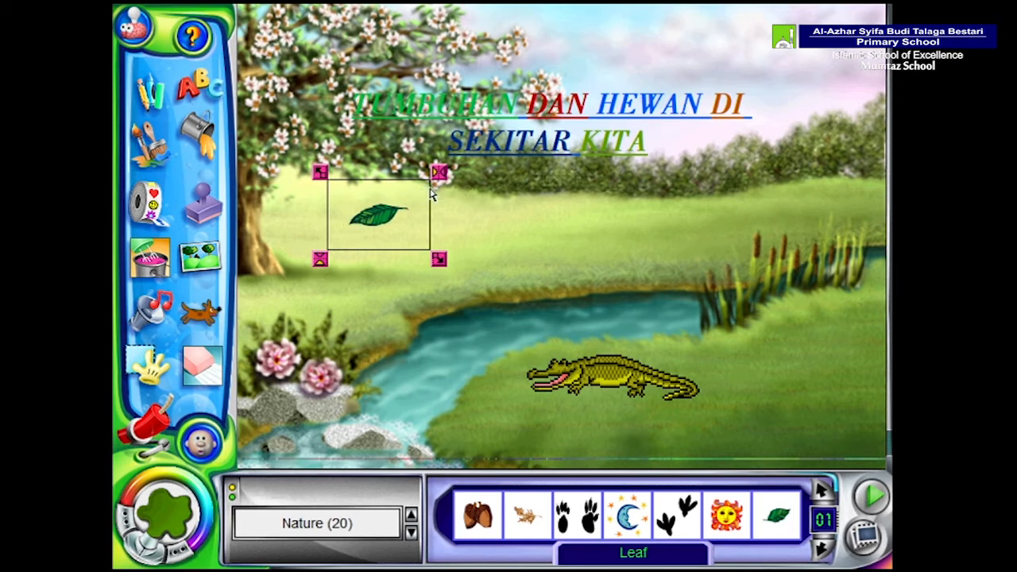
{"action": "left_click", "coordinate": [319, 262]}
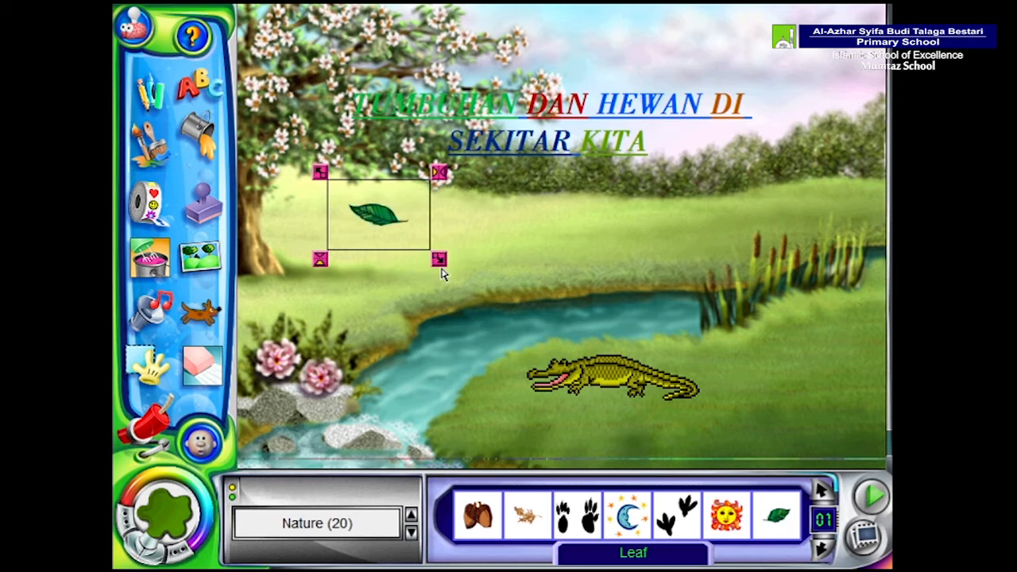
{"action": "left_click_drag", "start_coordinate": [441, 265], "coordinate": [477, 284]}
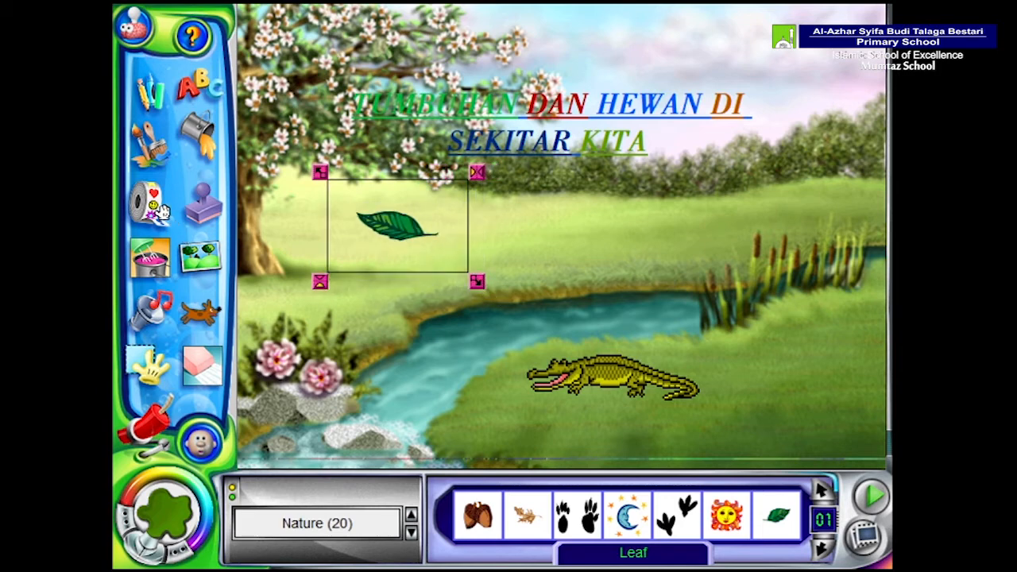
{"action": "left_click_drag", "start_coordinate": [409, 235], "coordinate": [434, 252]}
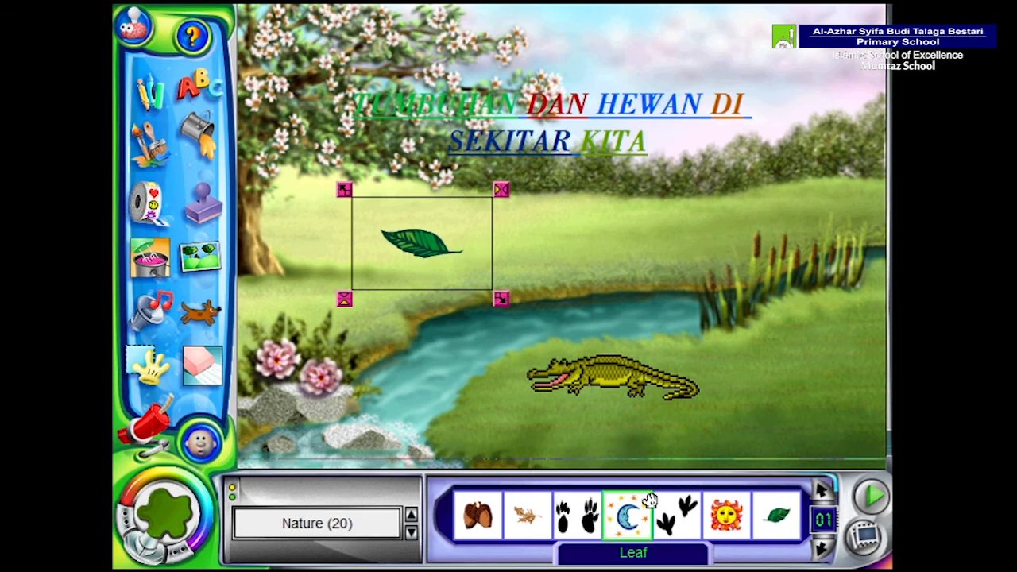
- Place the Shaggy Tree sticker from the second page of the Nature set on the meadow behind the river
{"action": "left_click", "coordinate": [822, 547]}
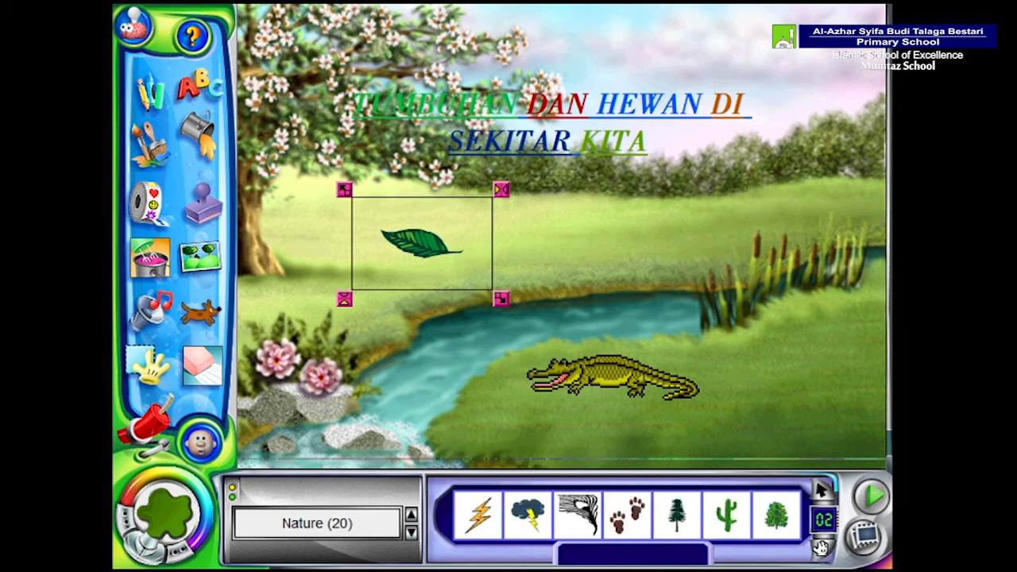
{"action": "left_click", "coordinate": [776, 515]}
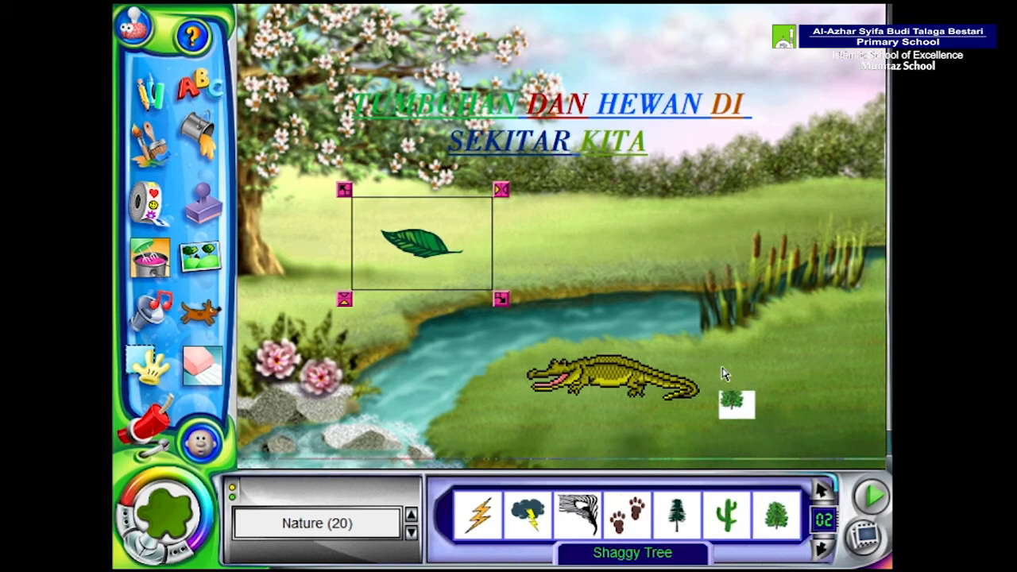
{"action": "left_click", "coordinate": [675, 274]}
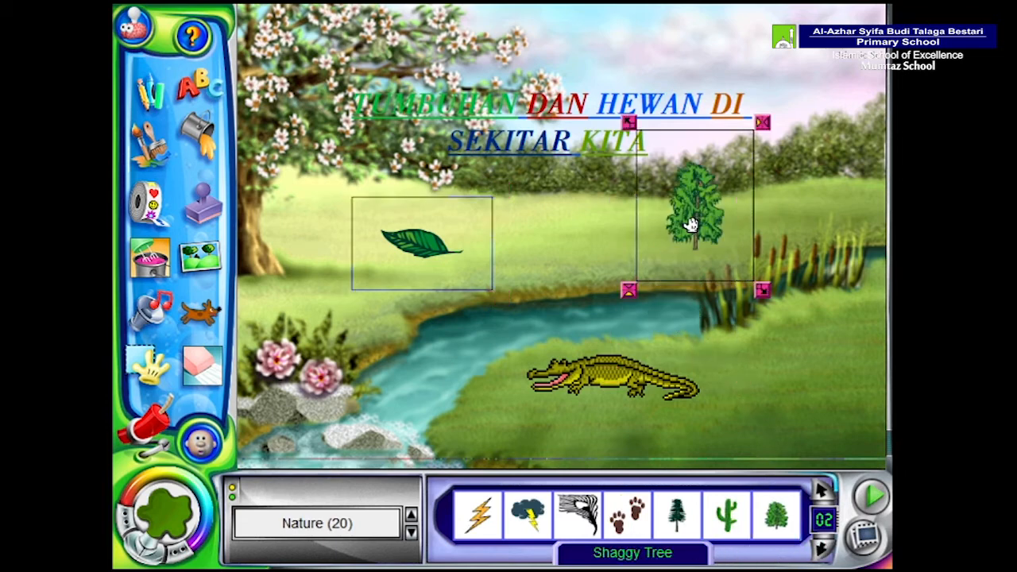
- Delete the leaf and Shaggy Tree stickers, and erase the head and front body of the stamped crocodile
{"action": "left_click", "coordinate": [432, 256]}
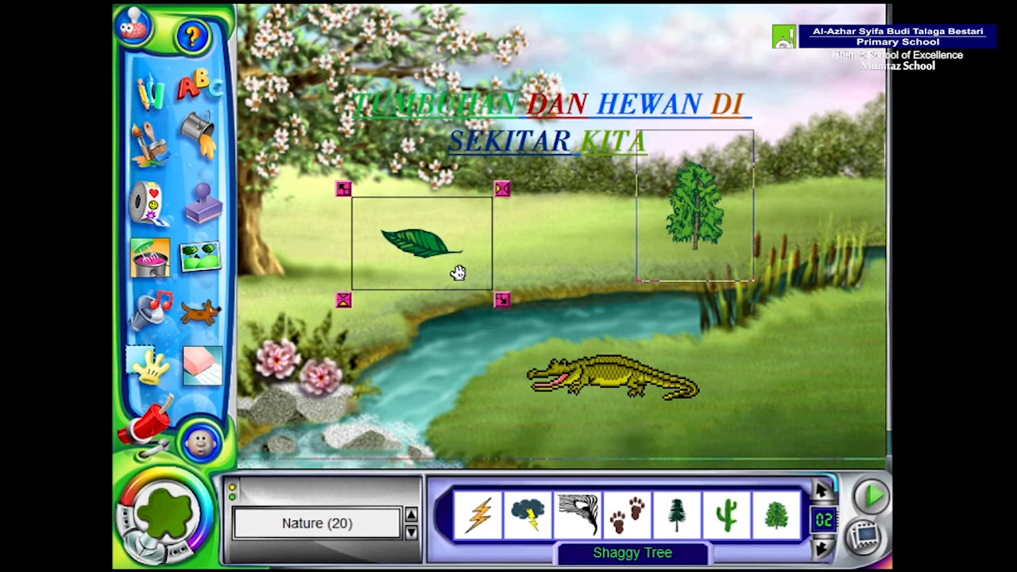
{"action": "key", "text": "Delete"}
{"action": "left_click_drag", "start_coordinate": [652, 263], "coordinate": [318, 257]}
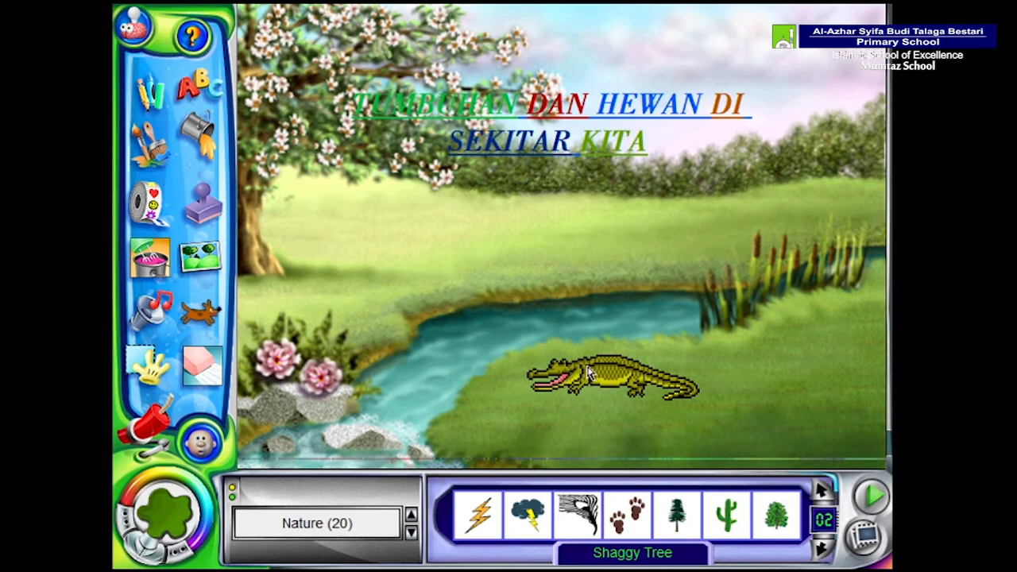
{"action": "left_click", "coordinate": [200, 364]}
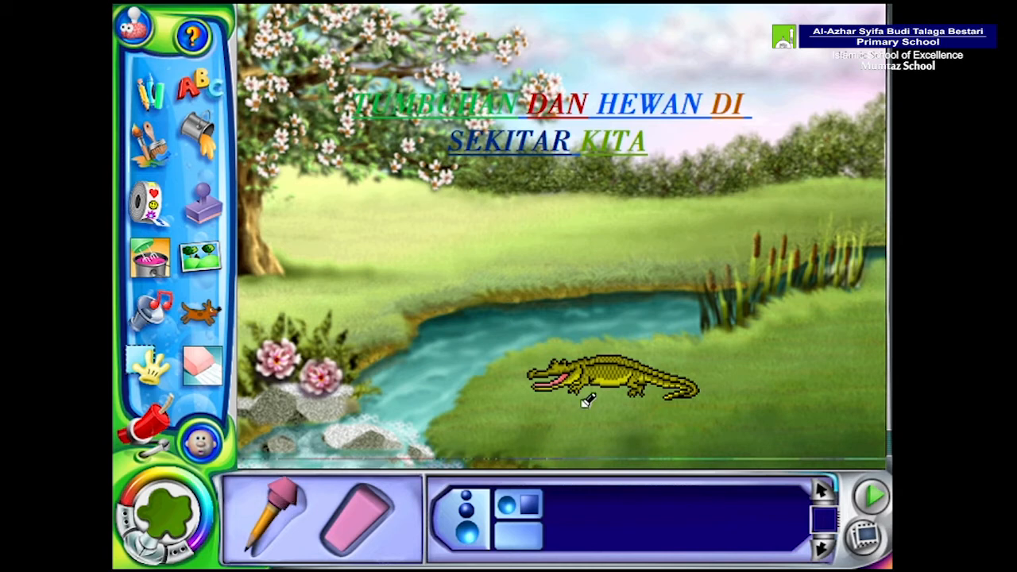
{"action": "mouse_move", "coordinate": [582, 378]}
{"action": "left_mouse_down"}
{"action": "mouse_move", "coordinate": [541, 378]}
{"action": "mouse_move", "coordinate": [542, 387]}
{"action": "mouse_move", "coordinate": [571, 356]}
{"action": "mouse_move", "coordinate": [596, 365]}
{"action": "mouse_move", "coordinate": [592, 374]}
{"action": "mouse_move", "coordinate": [632, 369]}
{"action": "left_mouse_up"}
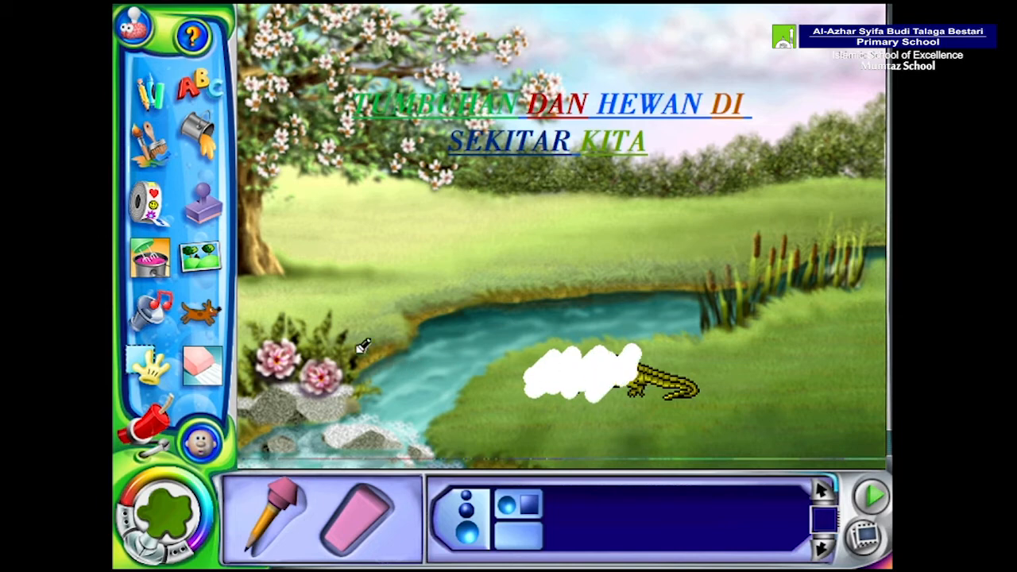
- Replace the page background with Nature scenes, trying Australia and the beach and ending with Arizona Landscape
{"action": "left_click", "coordinate": [211, 263]}
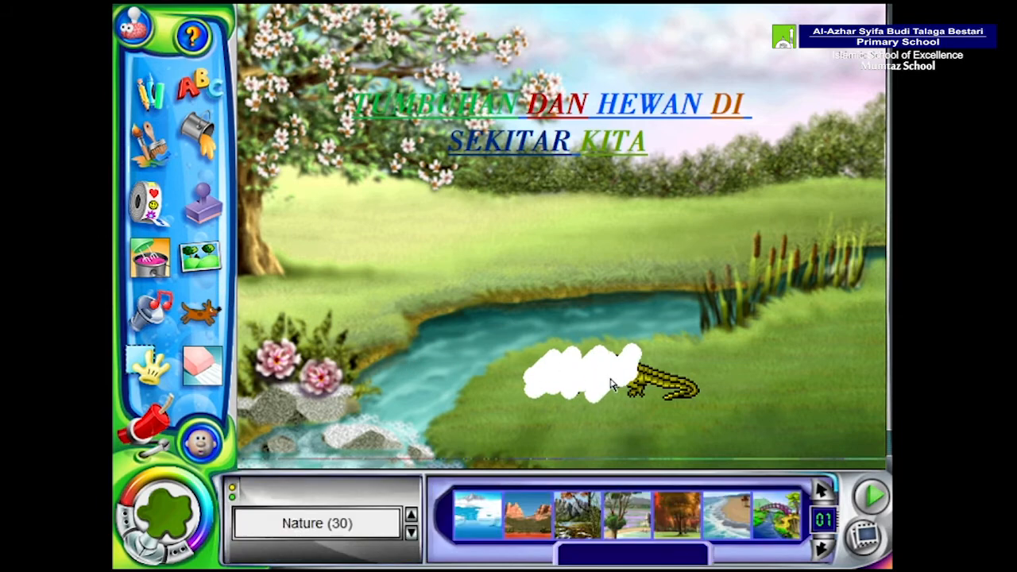
{"action": "left_click", "coordinate": [627, 515]}
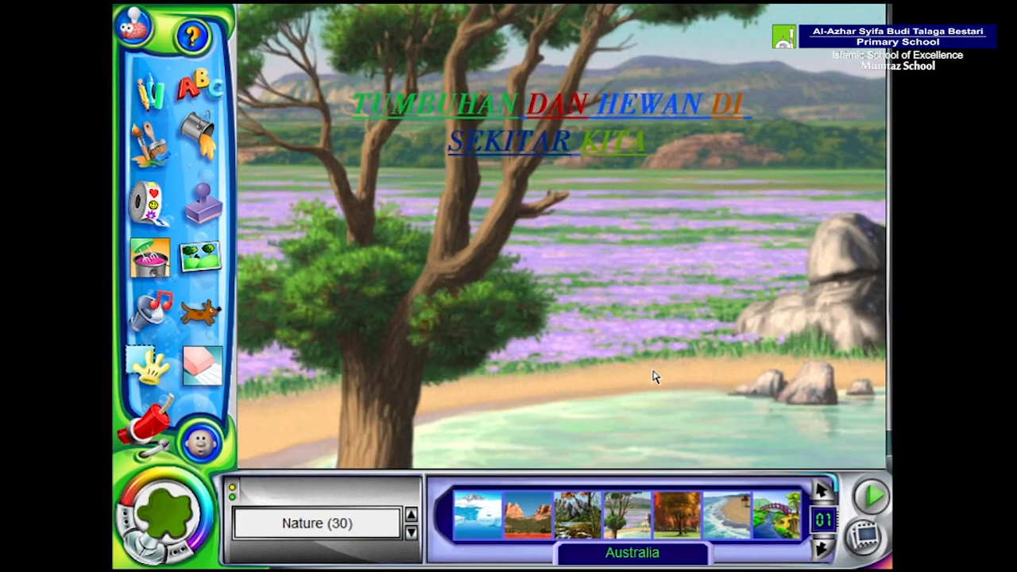
{"action": "left_click", "coordinate": [726, 515]}
{"action": "left_click", "coordinate": [672, 366]}
{"action": "left_click", "coordinate": [528, 515]}
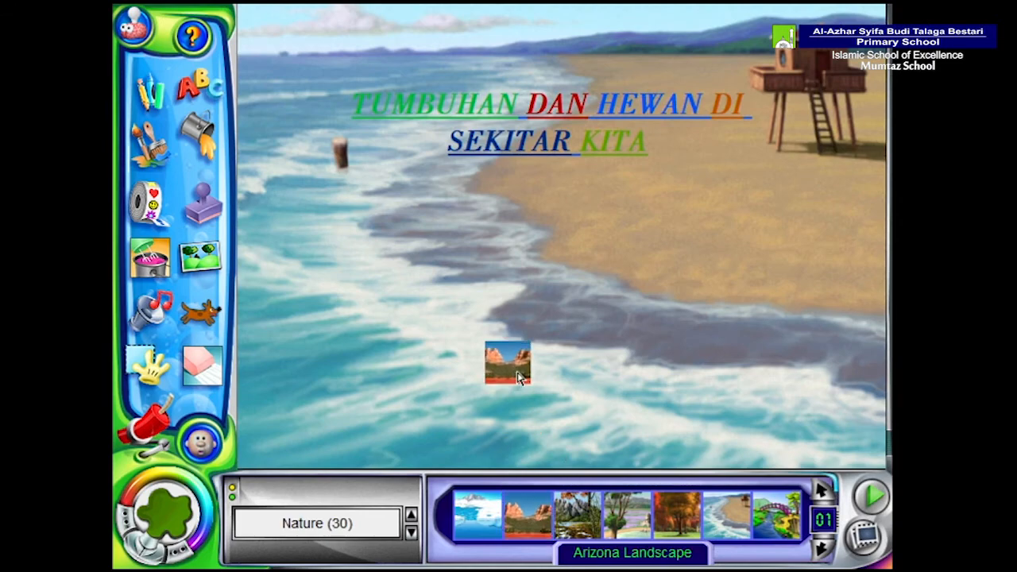
{"action": "left_click", "coordinate": [519, 376]}
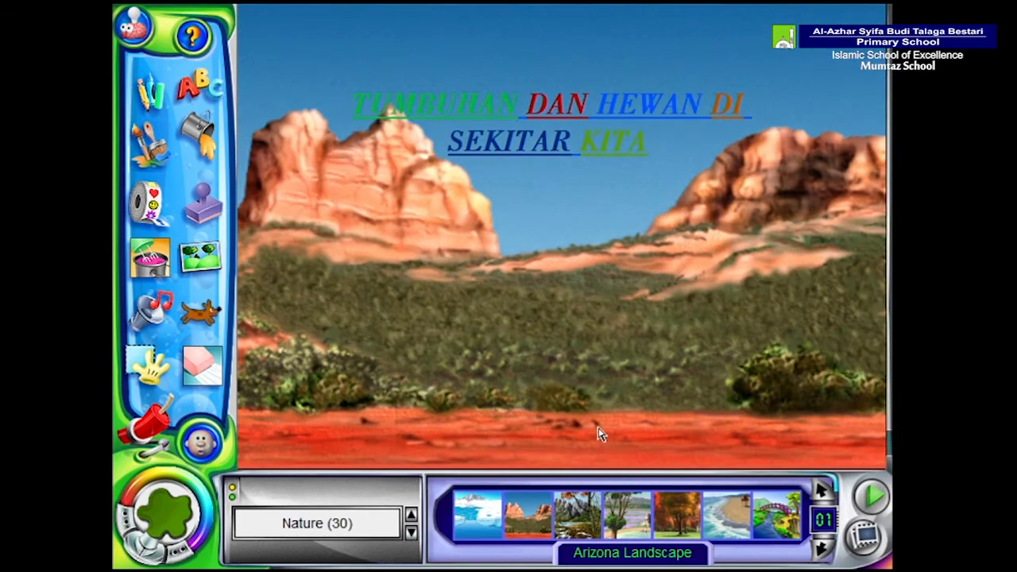
- Place the Friendly Sun sticker from the Nature set in the sky over the title
{"action": "left_click", "coordinate": [150, 205]}
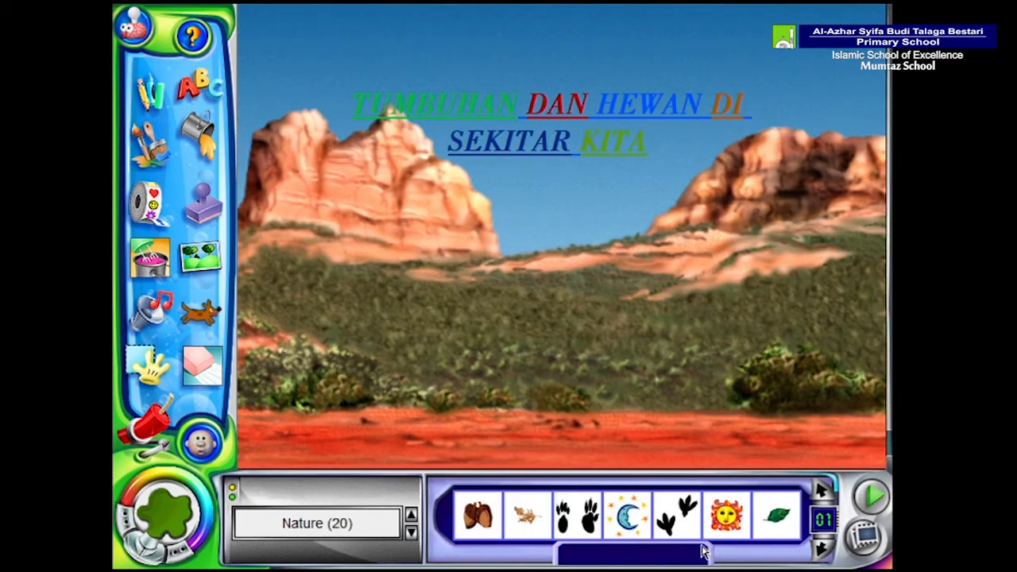
{"action": "left_click", "coordinate": [726, 515]}
{"action": "left_click", "coordinate": [509, 100]}
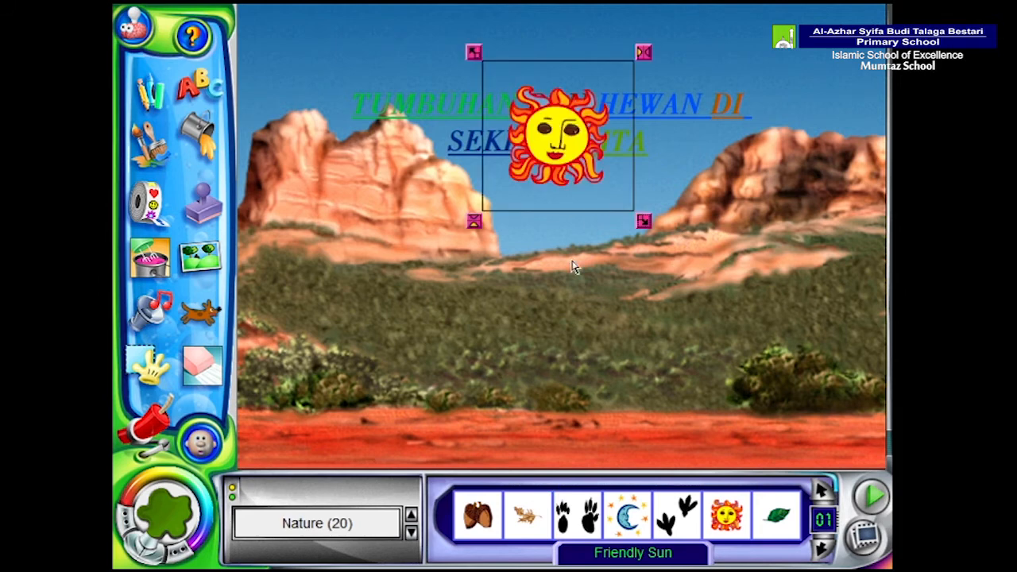
- Try the Autumn Scene background from the Nature set and stamp two Adventure flames over the lawn and trees
{"action": "left_click", "coordinate": [200, 256]}
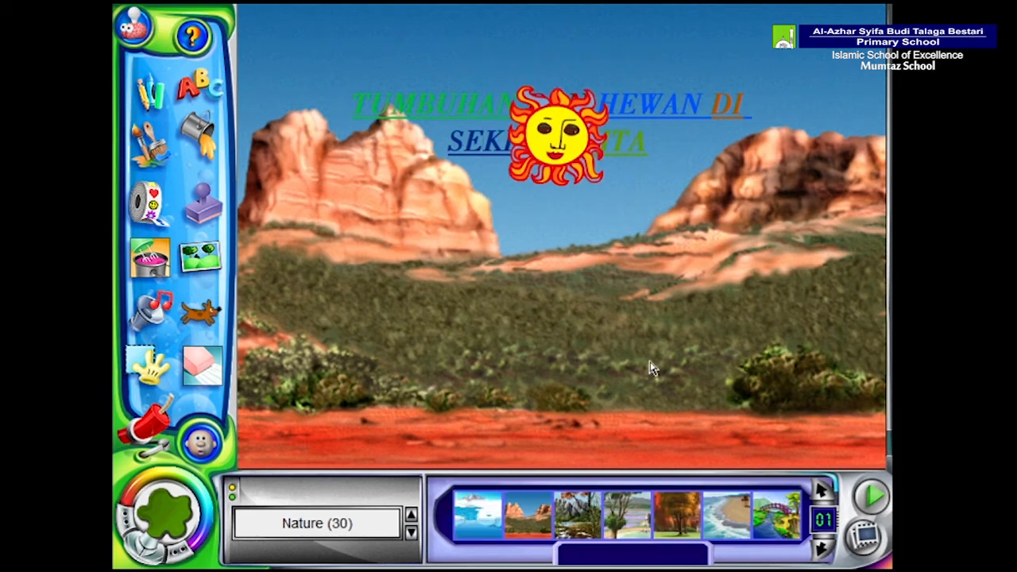
{"action": "left_click_drag", "start_coordinate": [679, 518], "coordinate": [662, 340]}
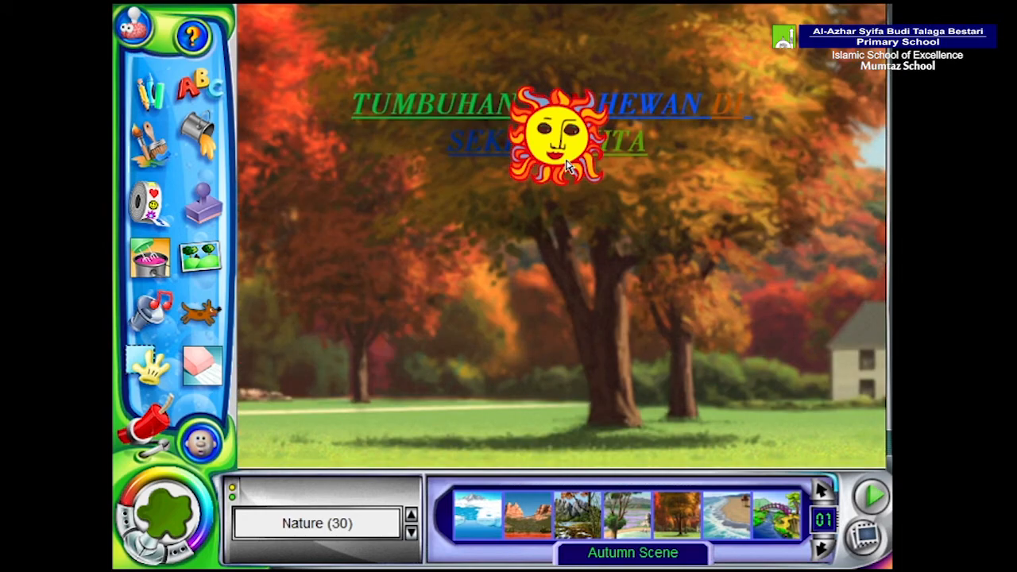
{"action": "left_click", "coordinate": [205, 207]}
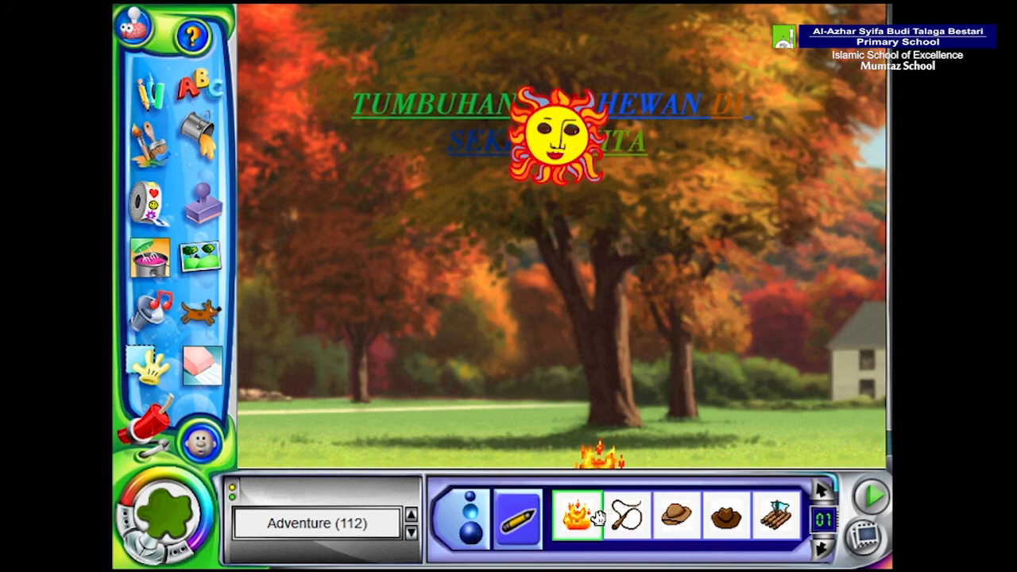
{"action": "left_click", "coordinate": [494, 412]}
{"action": "left_click", "coordinate": [295, 324]}
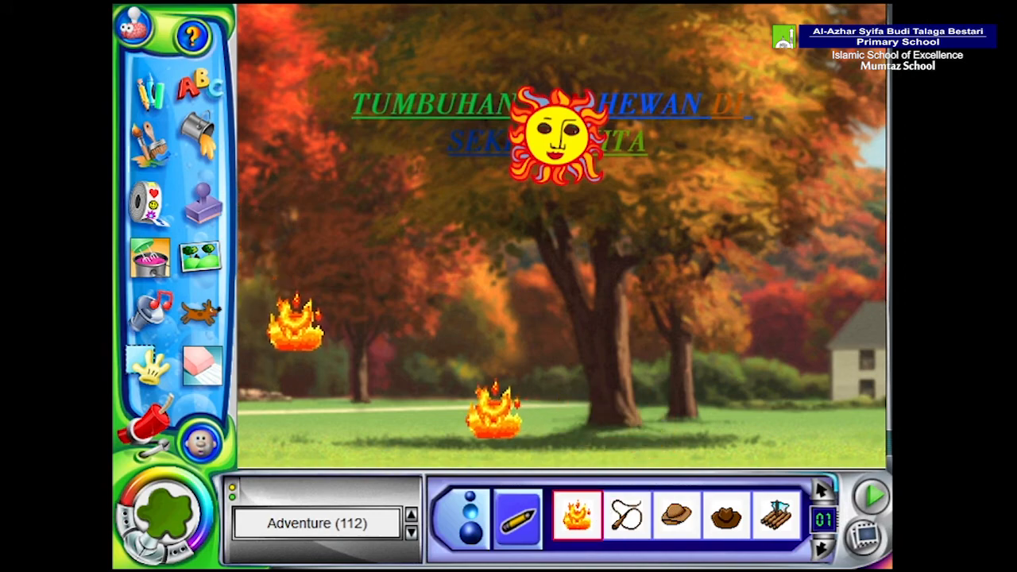
- Replace the page background with the Australia scene from the Nature set
{"action": "left_click", "coordinate": [200, 256]}
{"action": "left_click_drag", "start_coordinate": [627, 515], "coordinate": [578, 337]}
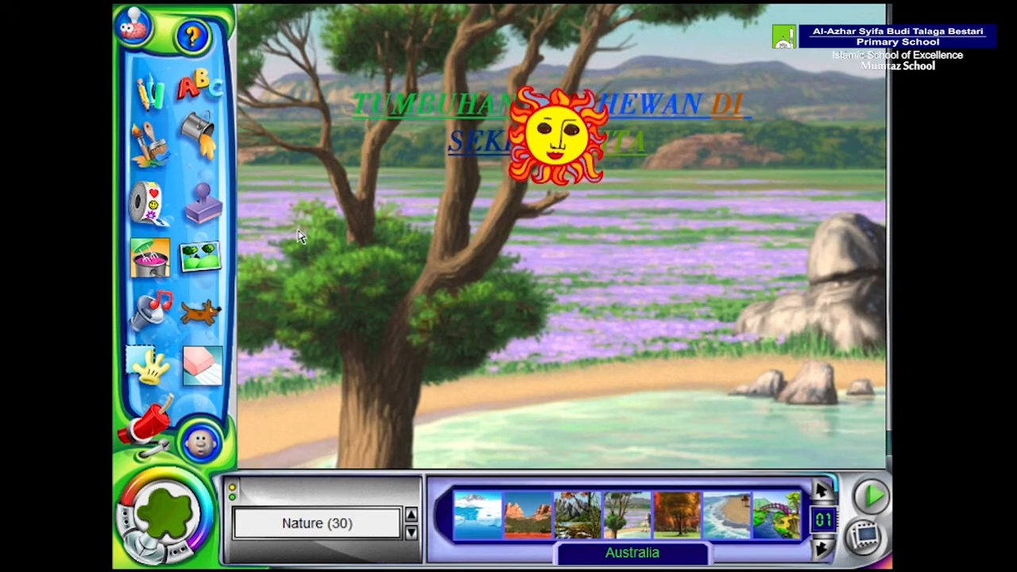
- Browse the sticker sets as far as People and enlarge the Adventure flame stamp to the largest size
{"action": "left_click", "coordinate": [206, 210]}
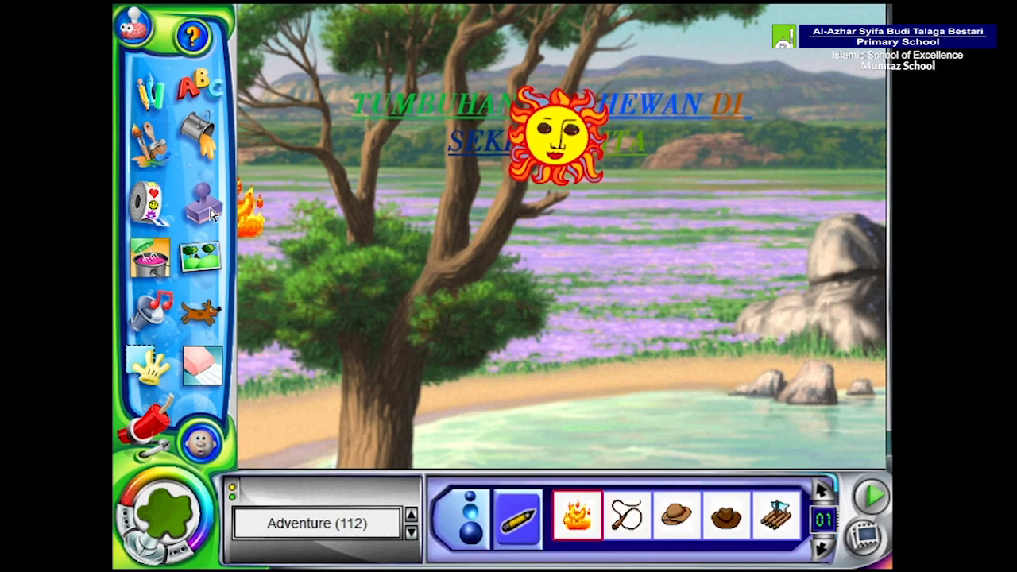
{"action": "left_click", "coordinate": [153, 211]}
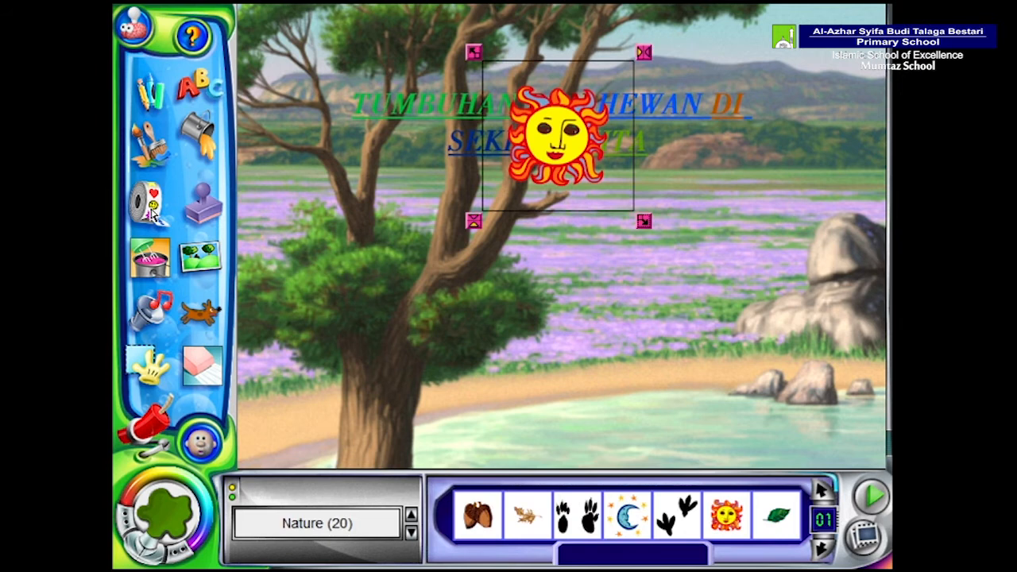
{"action": "left_click", "coordinate": [412, 532]}
{"action": "left_click", "coordinate": [412, 532]}
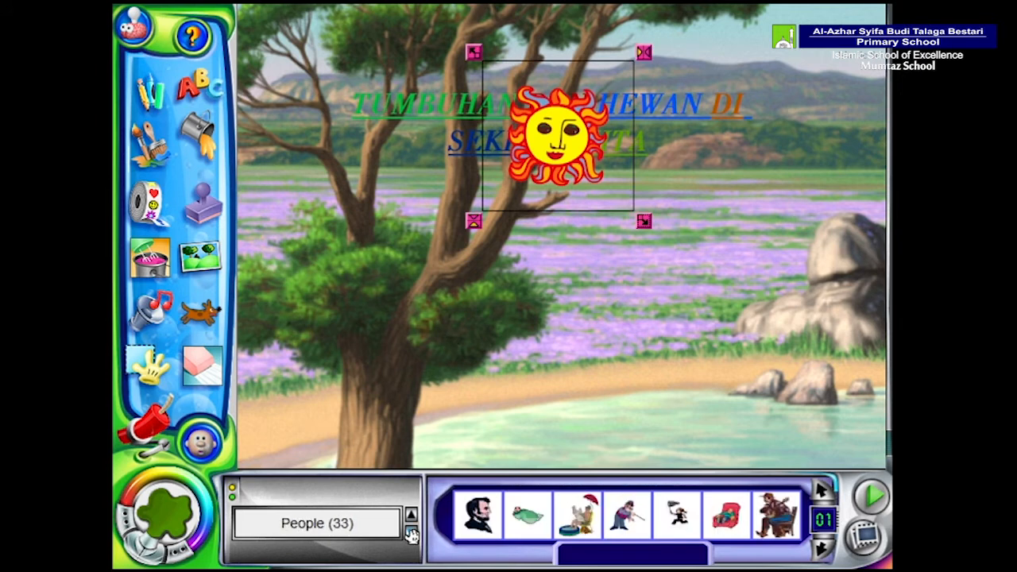
{"action": "left_click", "coordinate": [205, 211]}
{"action": "left_click", "coordinate": [474, 451]}
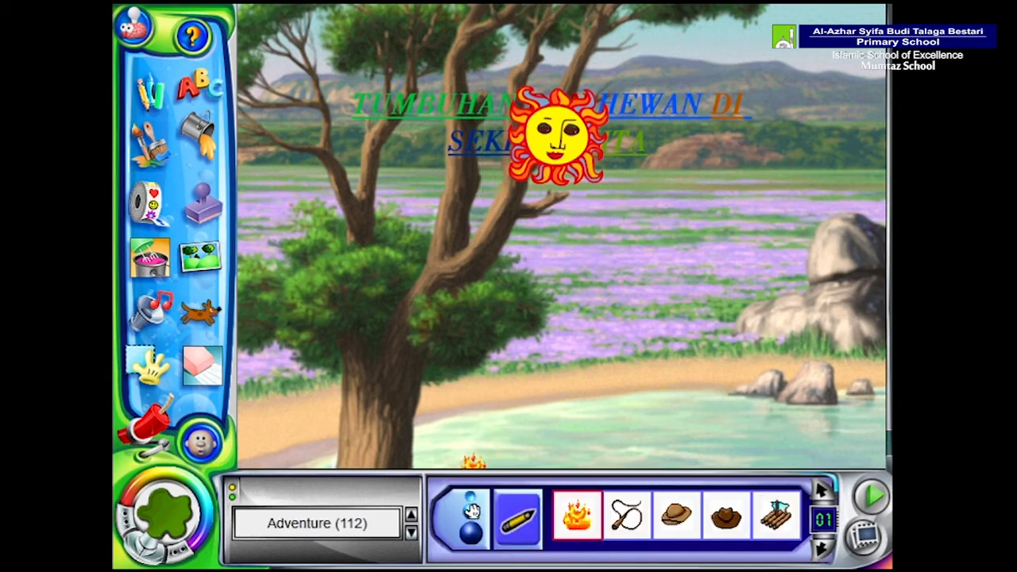
{"action": "left_click", "coordinate": [474, 540]}
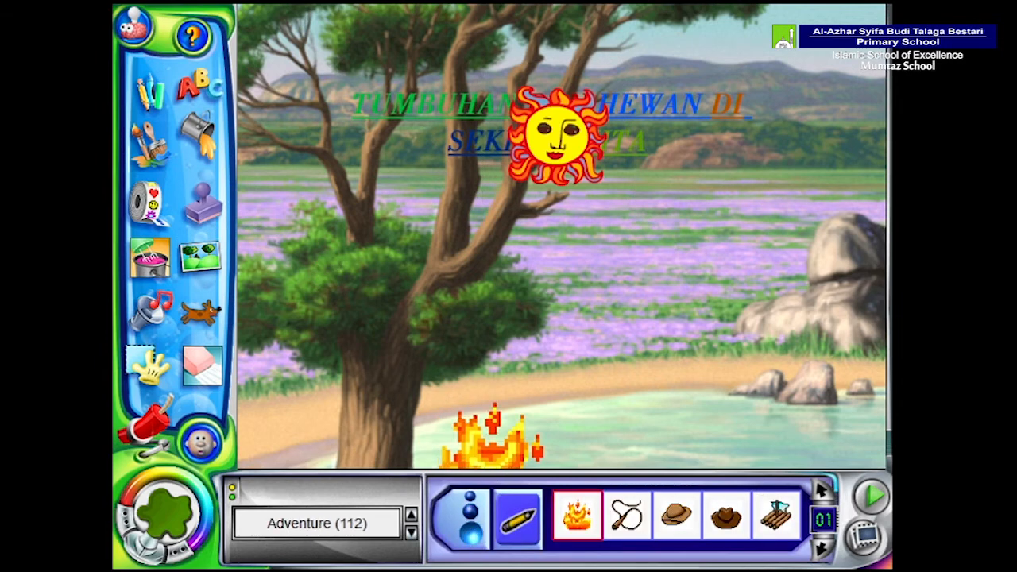
- Enlarge the Friendly Sun sticker slightly and move it off the title onto the foliage of the large tree
{"action": "left_click", "coordinate": [148, 202]}
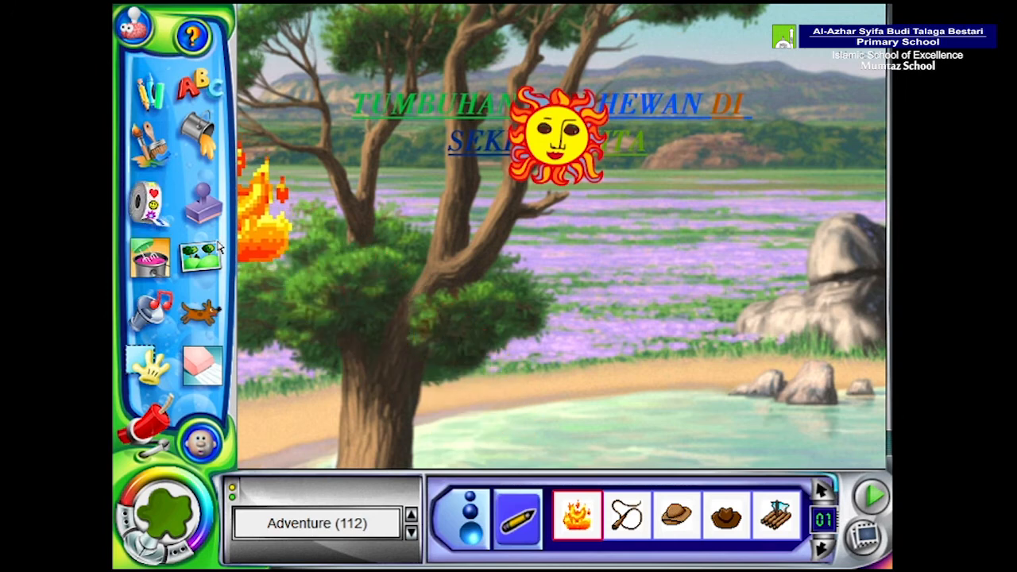
{"action": "left_click_drag", "start_coordinate": [644, 222], "coordinate": [853, 408]}
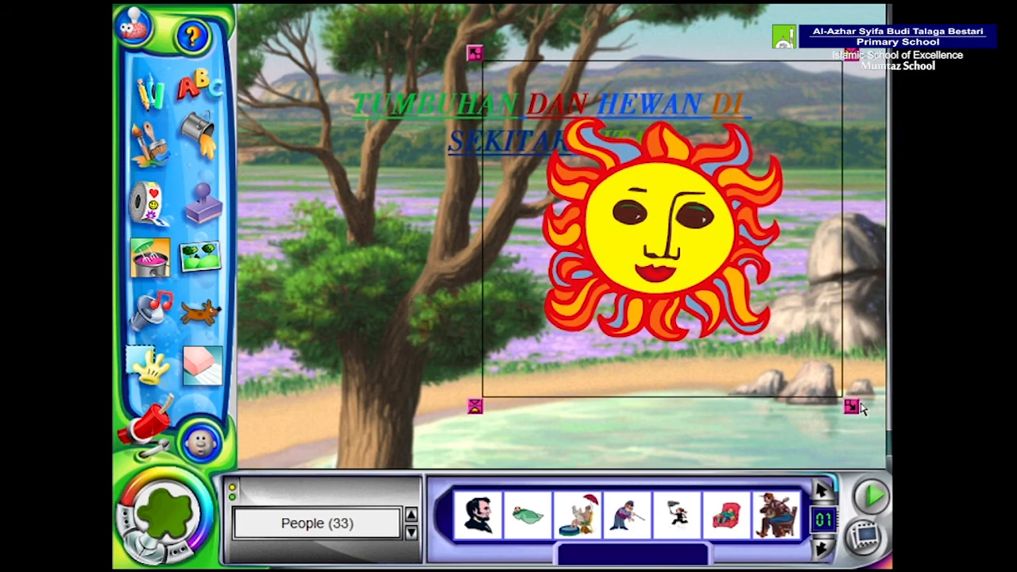
{"action": "left_click_drag", "start_coordinate": [851, 406], "coordinate": [693, 261]}
{"action": "left_click_drag", "start_coordinate": [571, 152], "coordinate": [575, 258]}
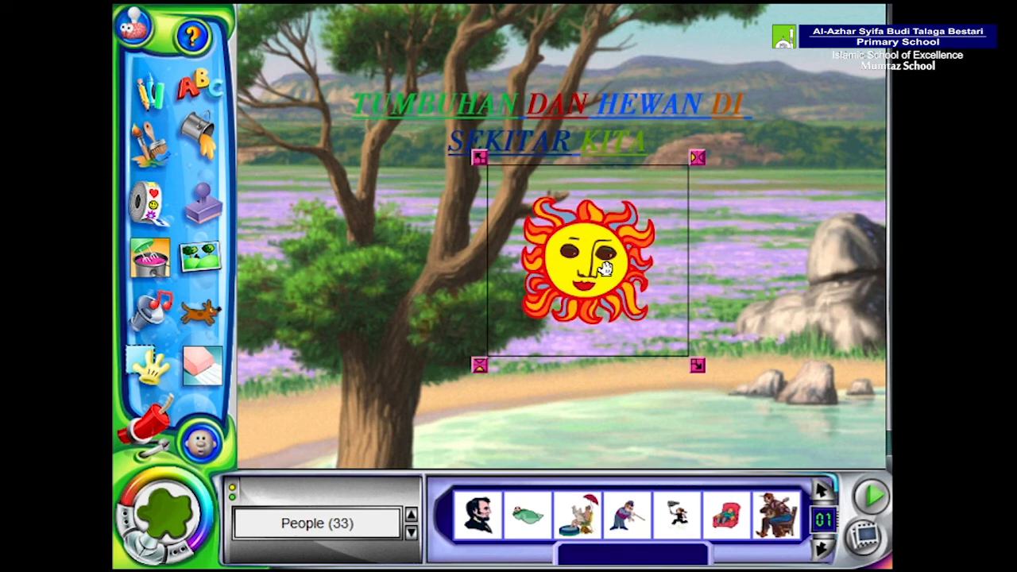
{"action": "left_click_drag", "start_coordinate": [595, 284], "coordinate": [436, 290]}
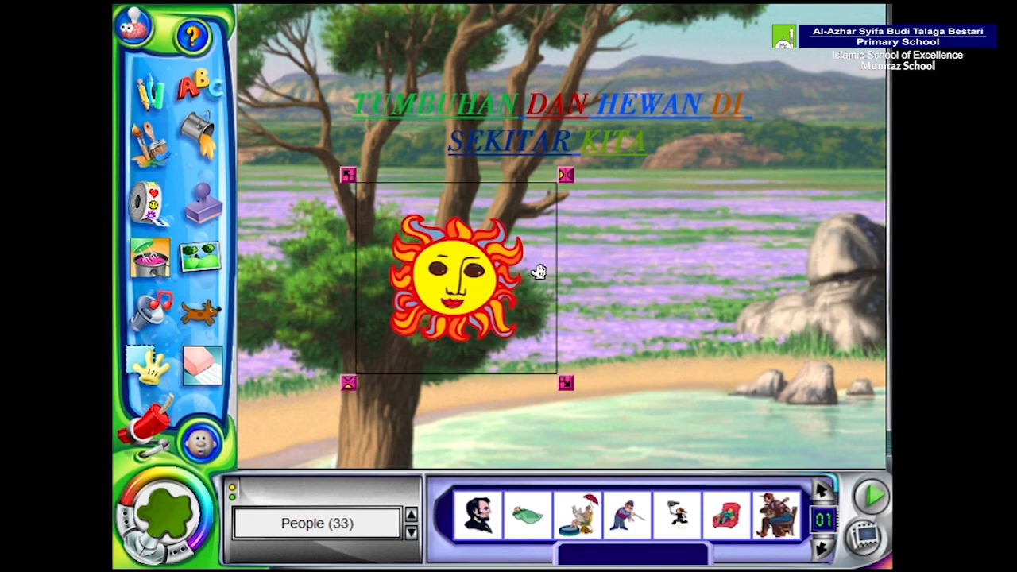
{"action": "left_click_drag", "start_coordinate": [471, 294], "coordinate": [431, 282]}
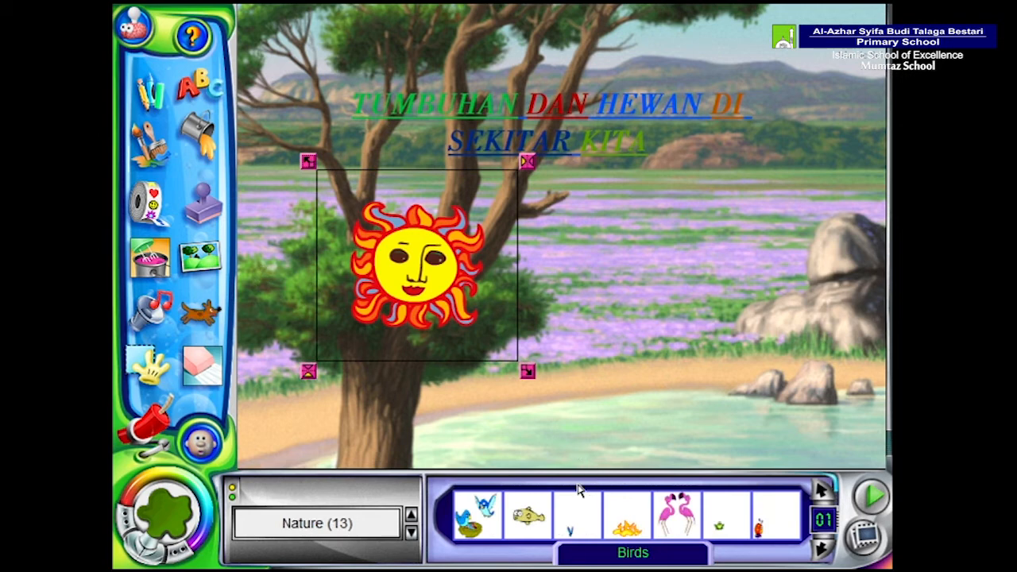
- Place the Birds animation from the Nature set over the purple flower field, enlarge it and preview its motion
{"action": "left_click_drag", "start_coordinate": [475, 516], "coordinate": [680, 238]}
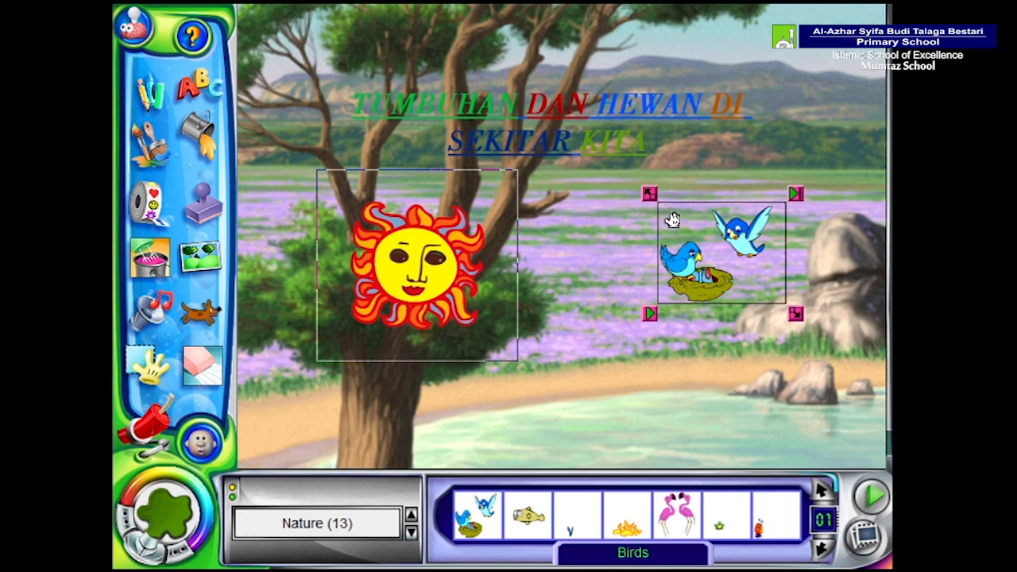
{"action": "left_click_drag", "start_coordinate": [649, 196], "coordinate": [612, 178]}
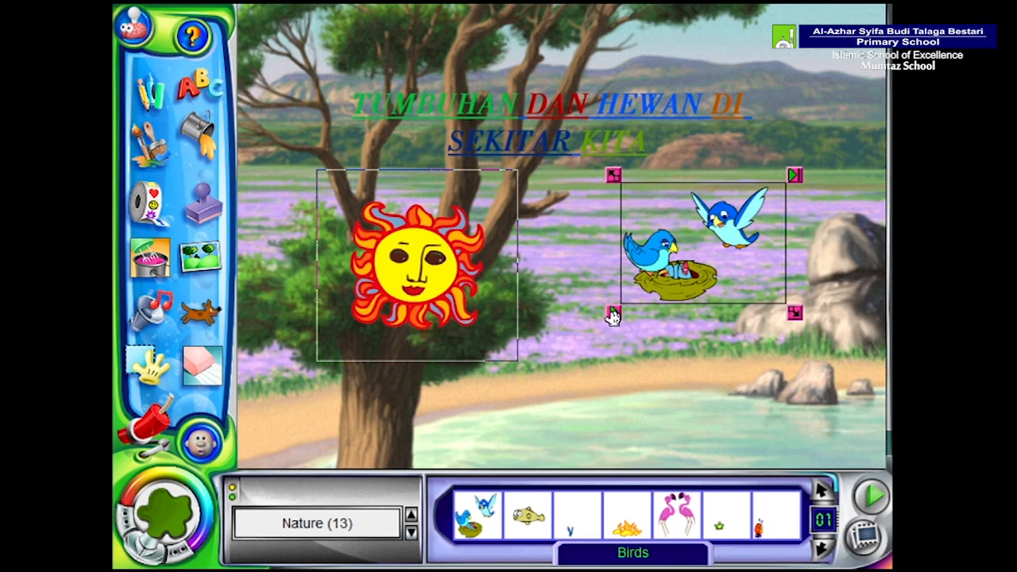
{"action": "left_click", "coordinate": [613, 314]}
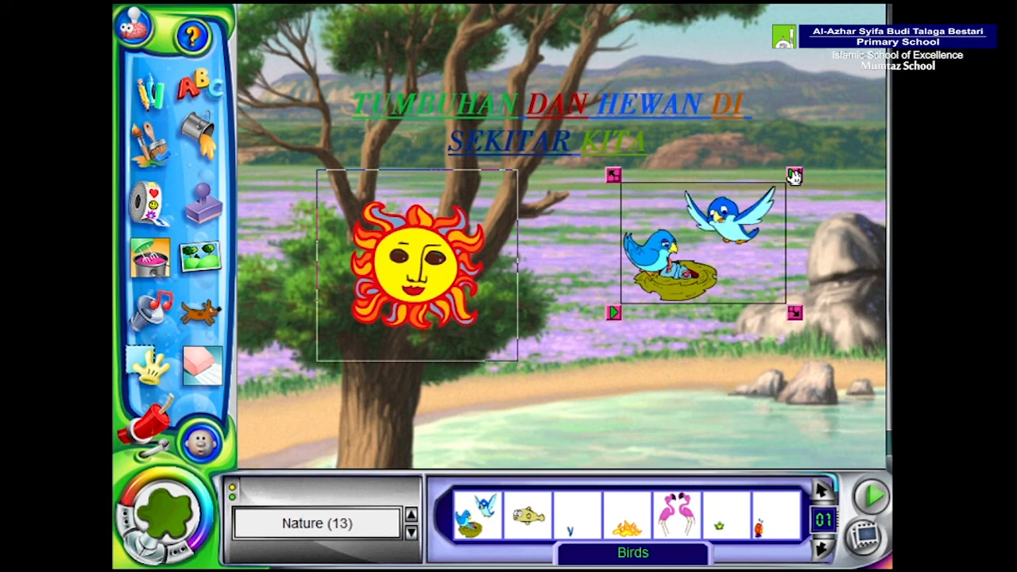
{"action": "left_click", "coordinate": [612, 313]}
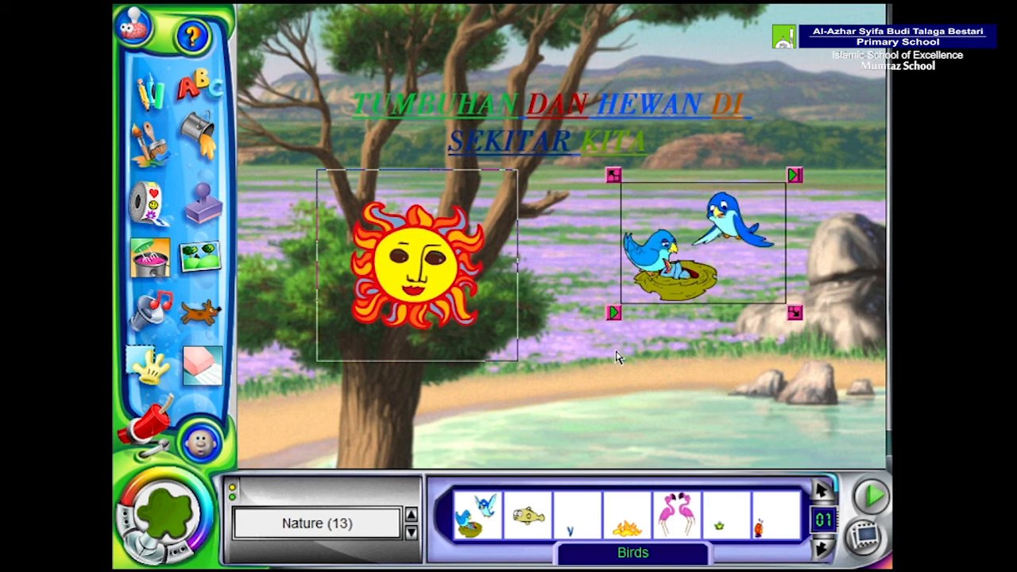
{"action": "left_click_drag", "start_coordinate": [795, 313], "coordinate": [809, 337]}
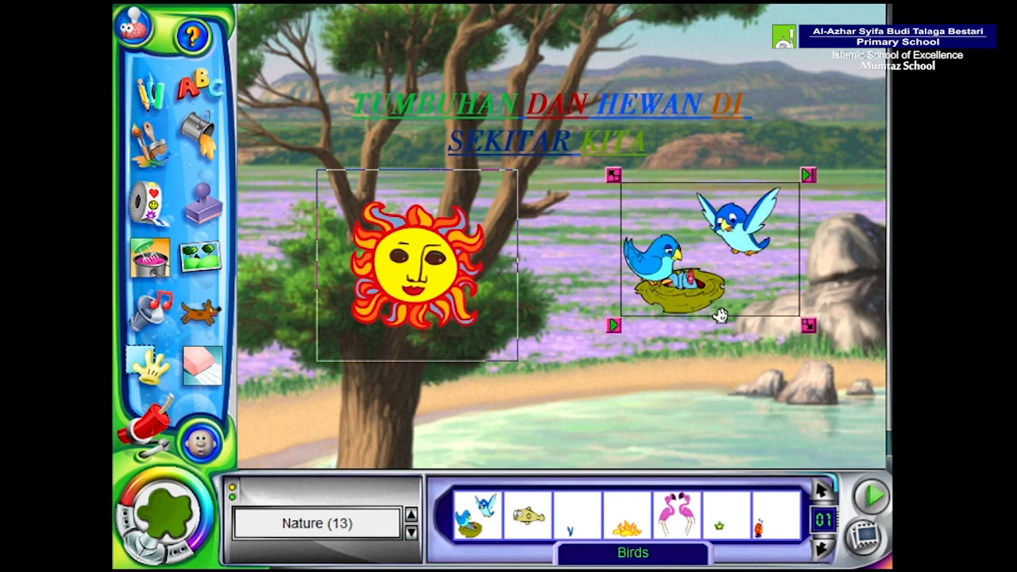
- Place the Blowfish animation in the water below the beach and delete the Birds animation
{"action": "left_click_drag", "start_coordinate": [527, 516], "coordinate": [623, 431]}
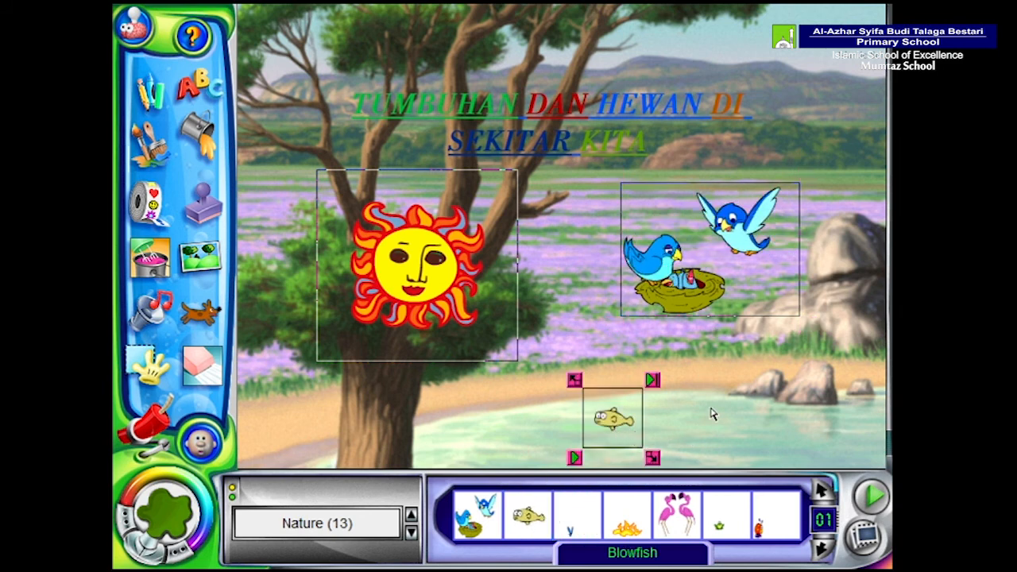
{"action": "left_click", "coordinate": [715, 235]}
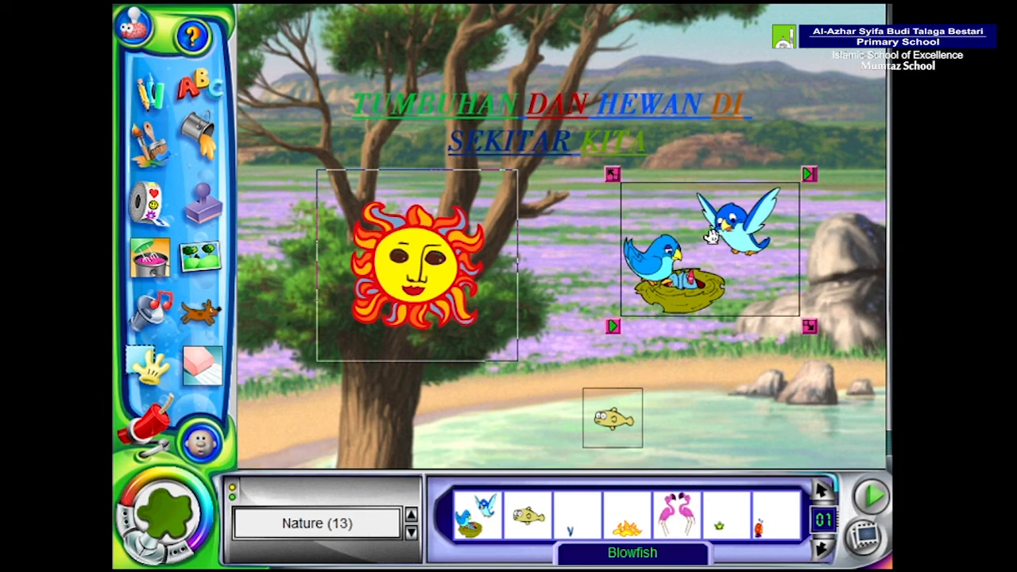
{"action": "key", "text": "Delete"}
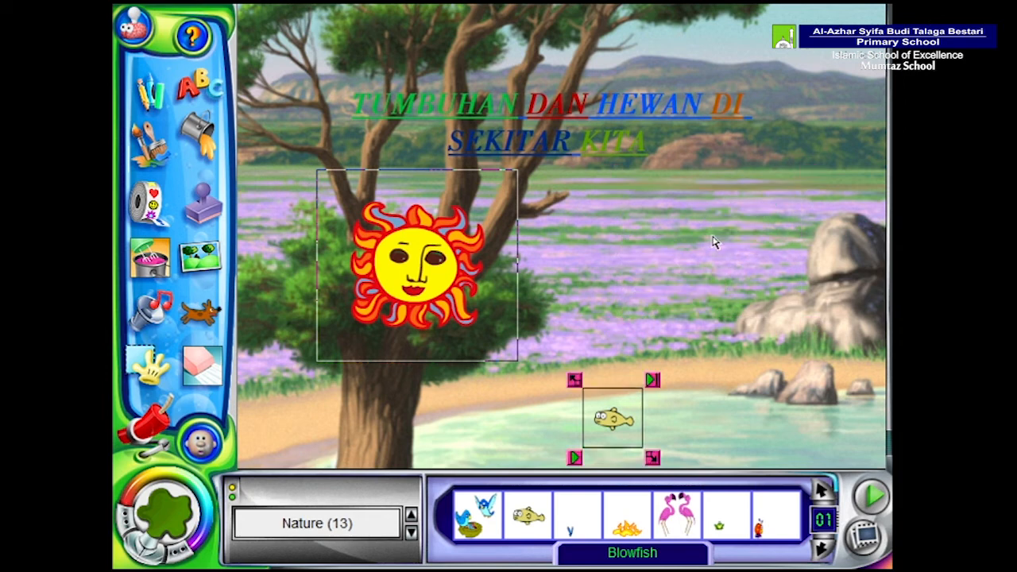
{"action": "mouse_move", "coordinate": [601, 414]}
{"action": "left_mouse_down"}
{"action": "mouse_move", "coordinate": [616, 374]}
{"action": "mouse_move", "coordinate": [621, 419]}
{"action": "left_mouse_up"}
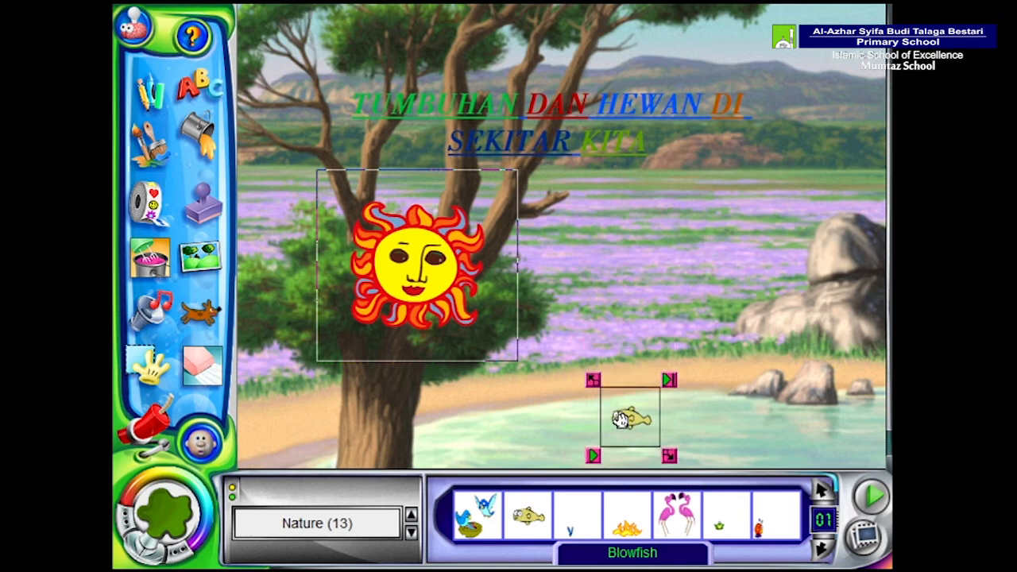
- Replace the Blowfish with the Flamingo animation near the rocks and delete the Friendly Sun sticker from the tree
{"action": "left_click_drag", "start_coordinate": [675, 515], "coordinate": [685, 277]}
{"action": "key", "text": "Delete"}
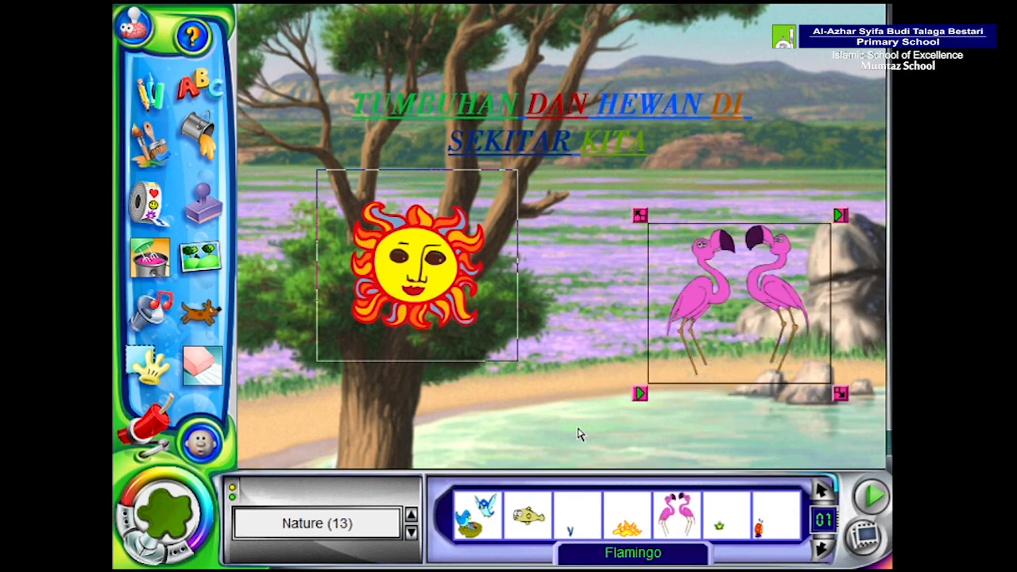
{"action": "left_click", "coordinate": [427, 267]}
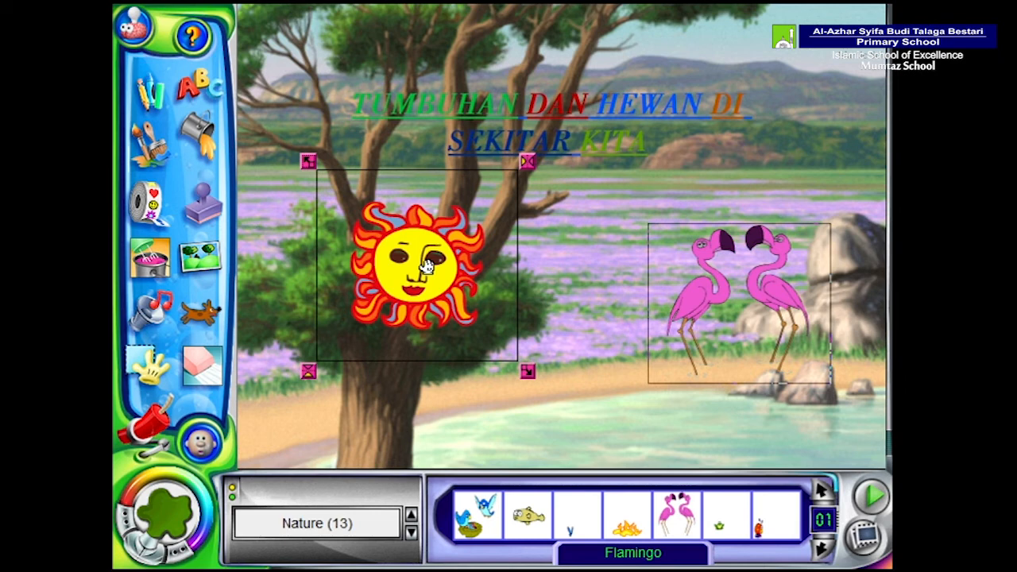
{"action": "key", "text": "Delete"}
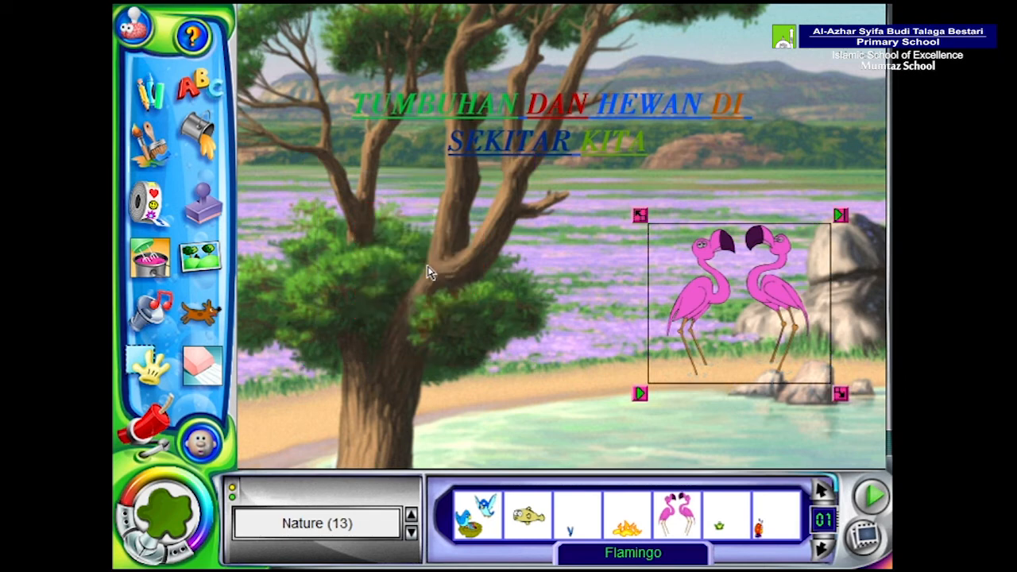
- Preview the Flamingo animation and position the pair on the sandy shore between the tree and the rocks
{"action": "left_click_drag", "start_coordinate": [710, 266], "coordinate": [599, 261]}
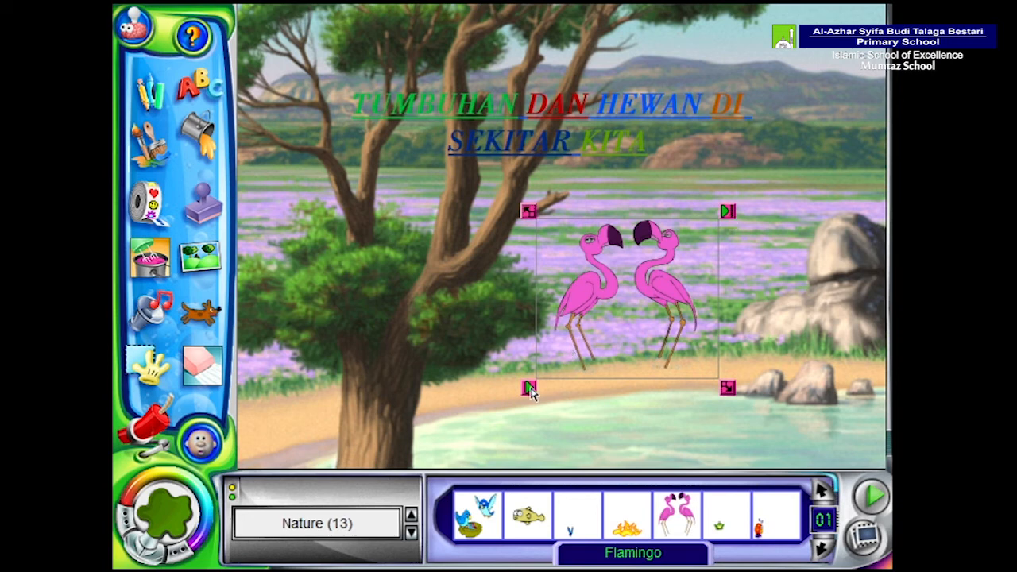
{"action": "left_click", "coordinate": [524, 391]}
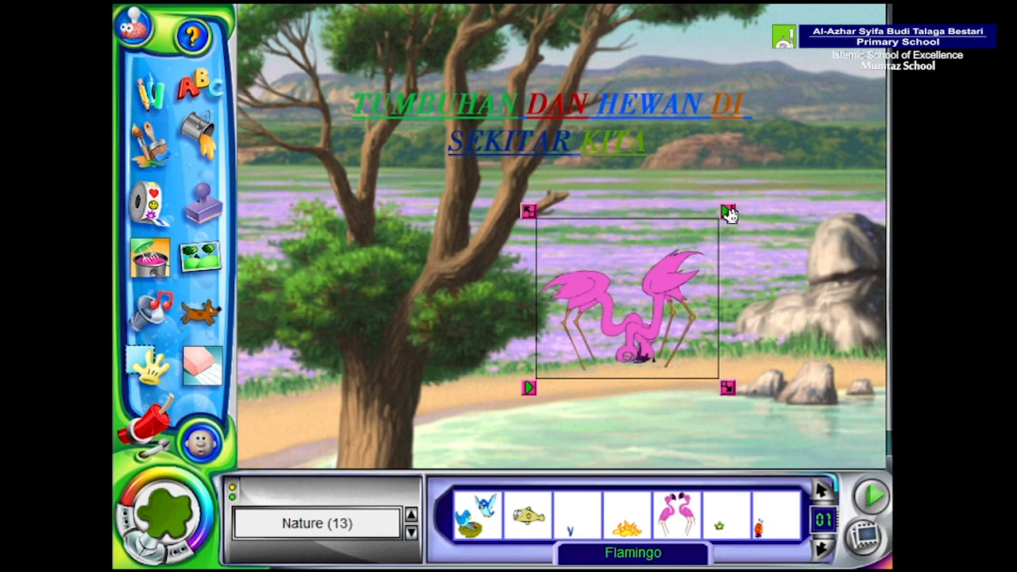
{"action": "left_click_drag", "start_coordinate": [621, 294], "coordinate": [765, 336]}
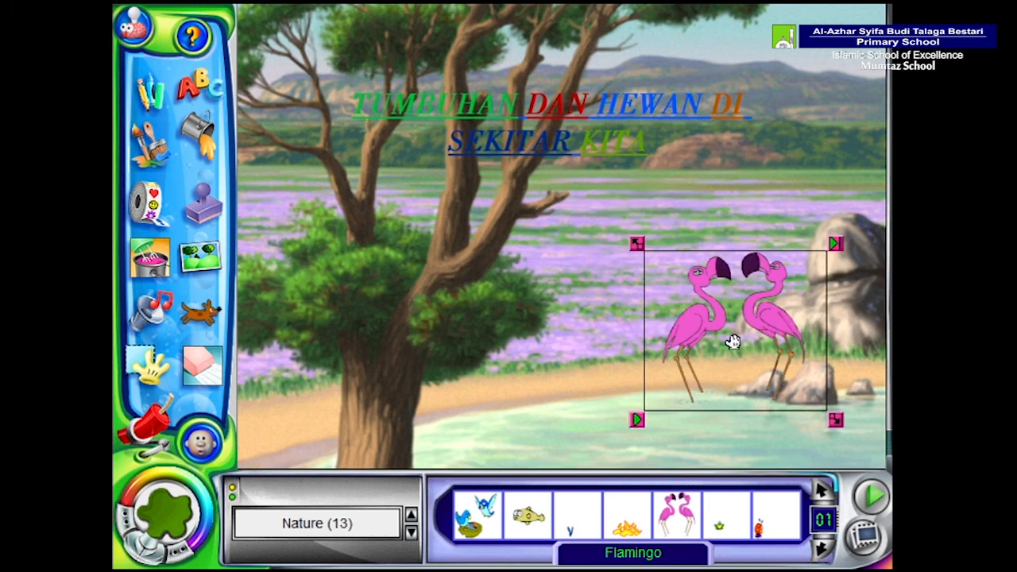
{"action": "left_click_drag", "start_coordinate": [744, 336], "coordinate": [674, 297]}
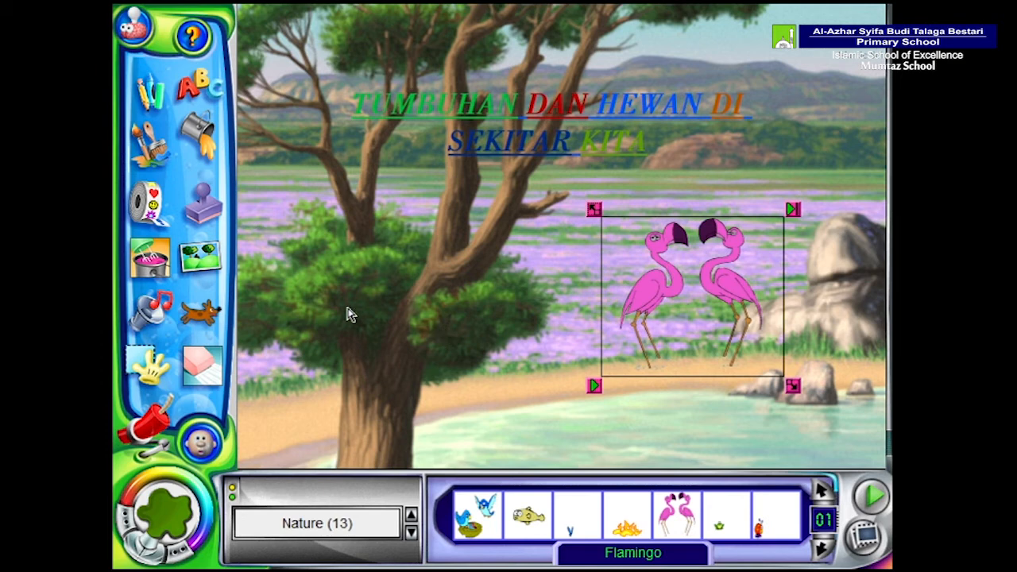
- Try the Birthday background sound from the Celebrate set, play the page with it and look over the other Celebrate sounds
{"action": "left_click", "coordinate": [149, 312]}
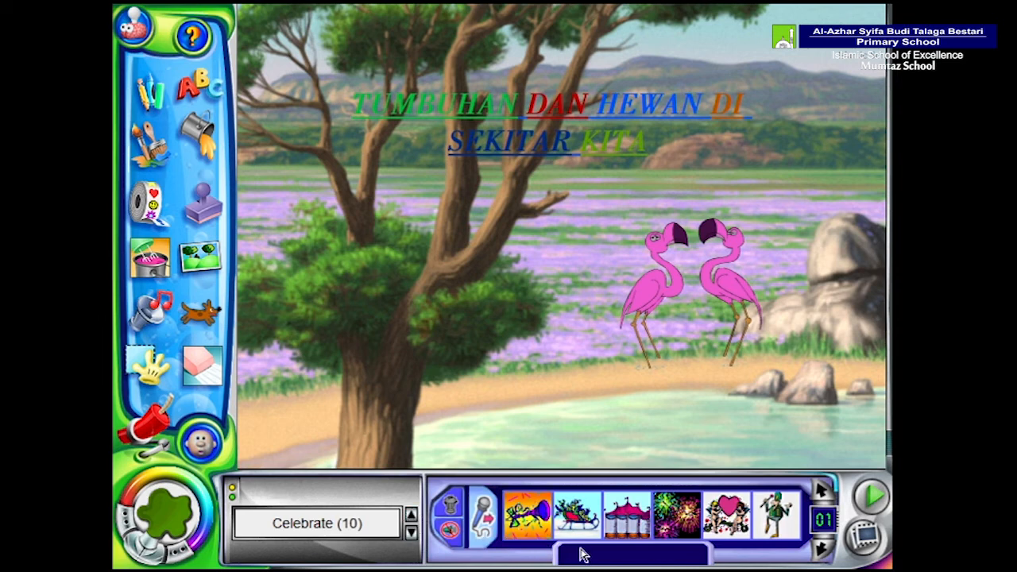
{"action": "left_click", "coordinate": [530, 520]}
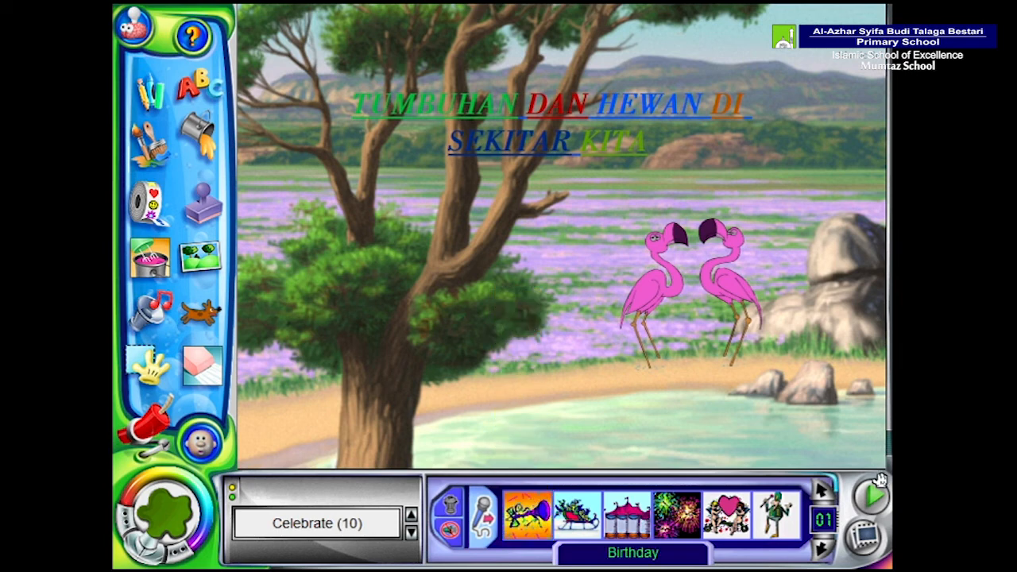
{"action": "left_click", "coordinate": [874, 499]}
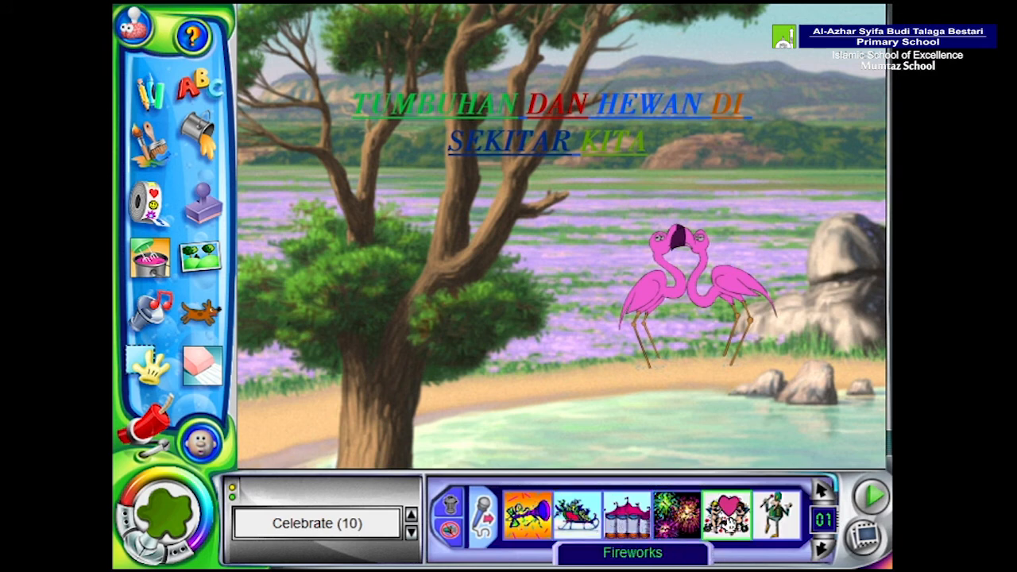
{"action": "left_click", "coordinate": [818, 554]}
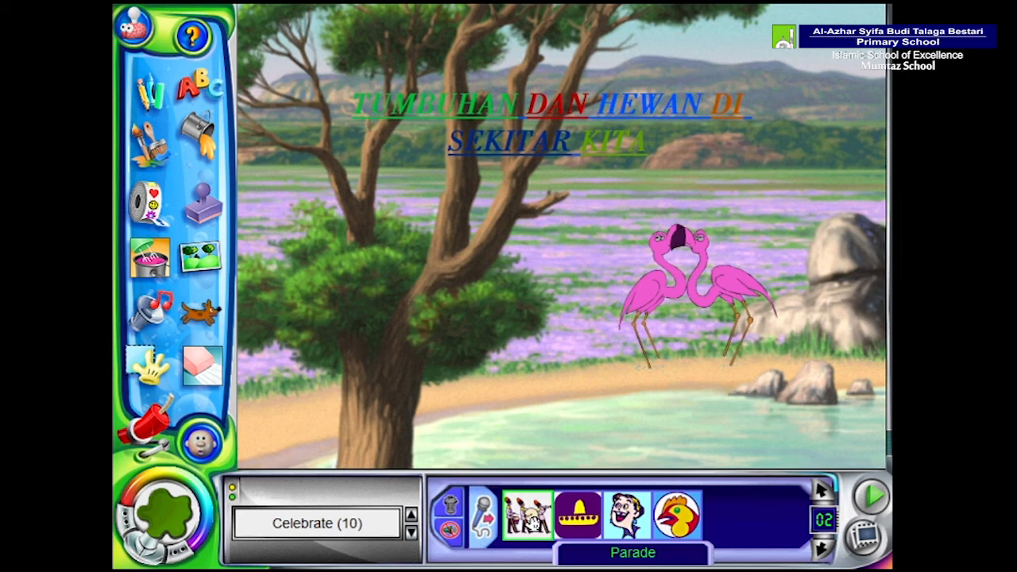
- Browse and sample the background sounds in the Classical, Country, Everyday and Fantasy sets
{"action": "left_click", "coordinate": [411, 533]}
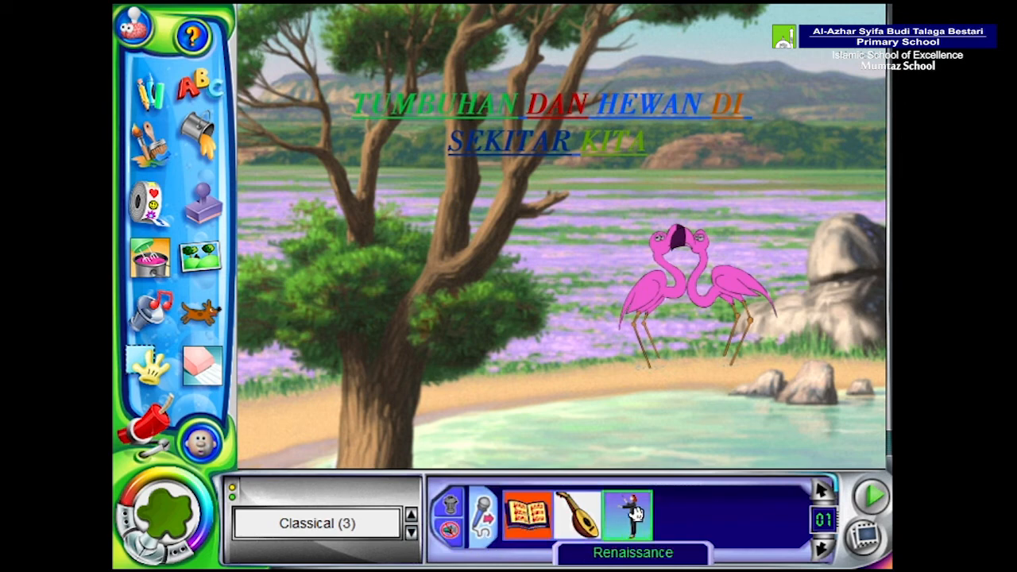
{"action": "left_click", "coordinate": [410, 532]}
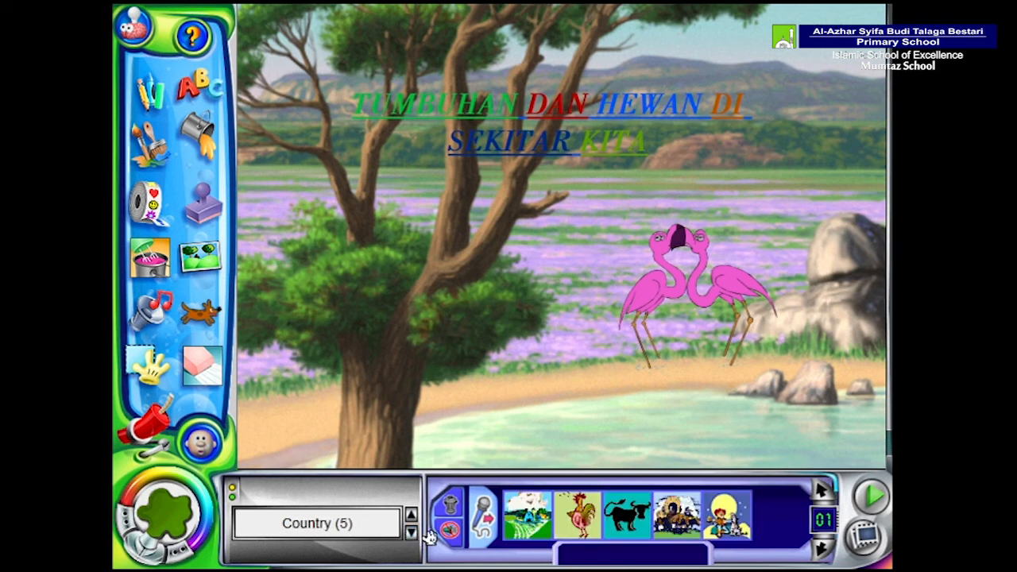
{"action": "left_click", "coordinate": [625, 517]}
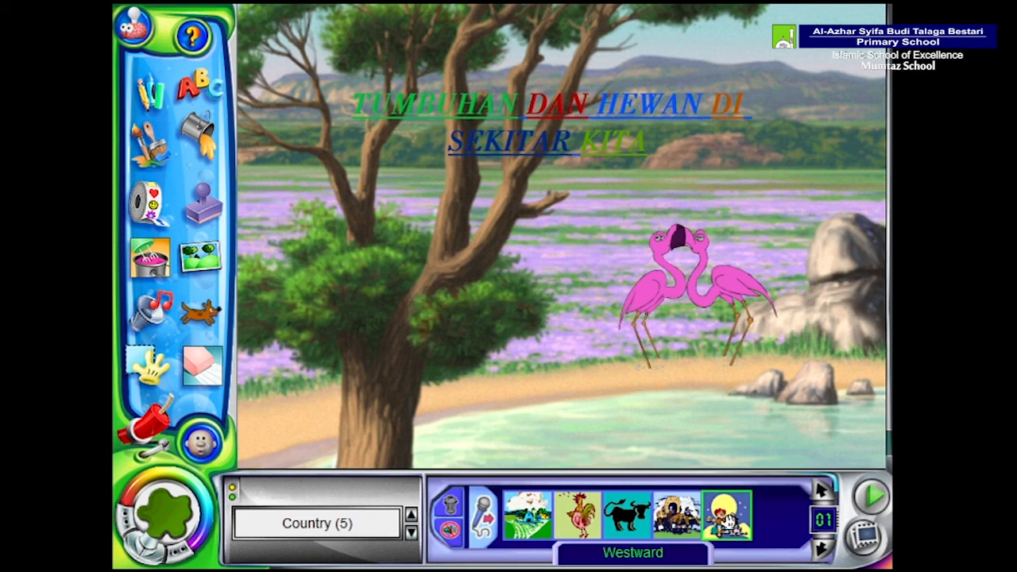
{"action": "left_click", "coordinate": [412, 533]}
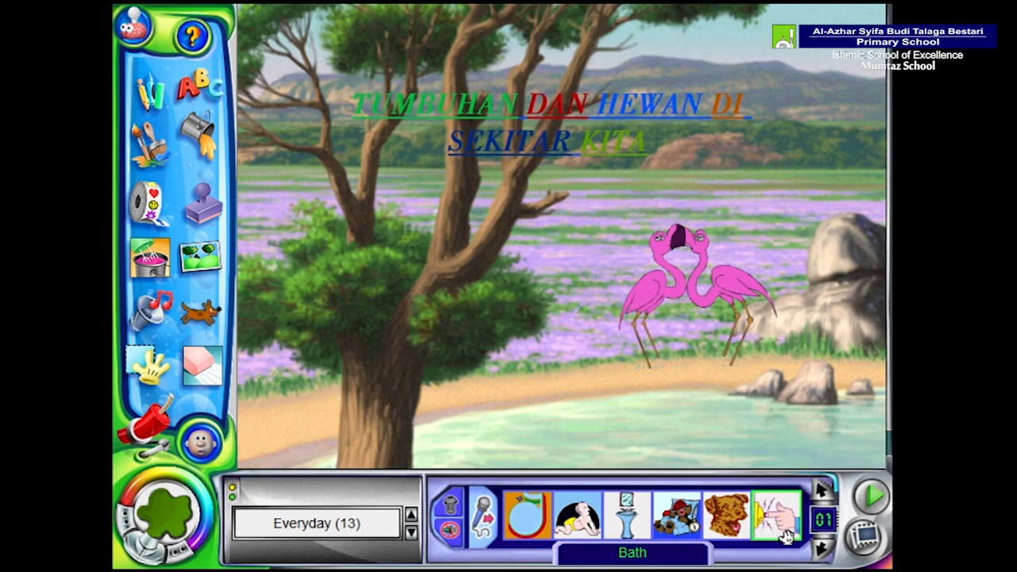
{"action": "left_click", "coordinate": [822, 550]}
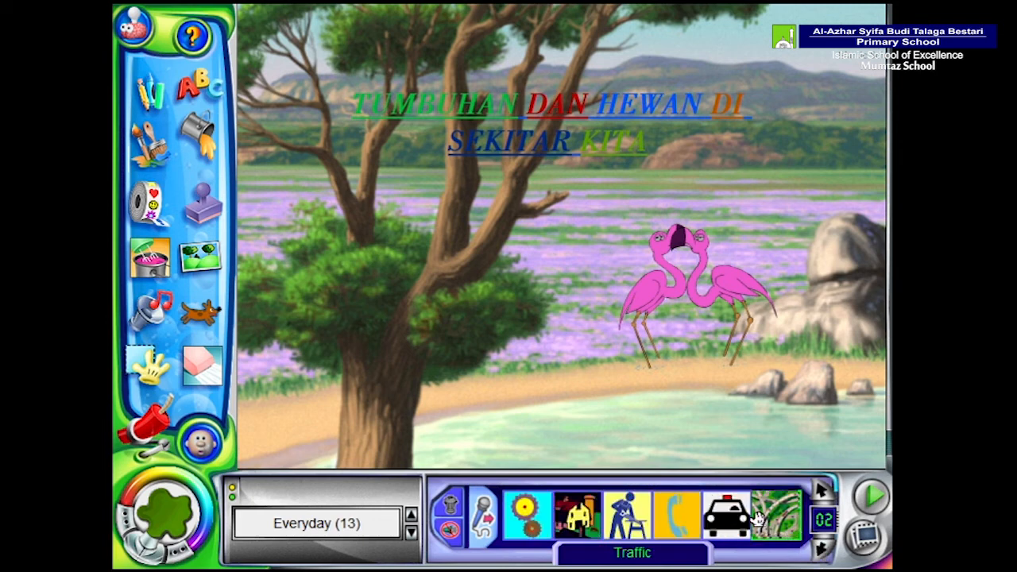
{"action": "left_click", "coordinate": [822, 552]}
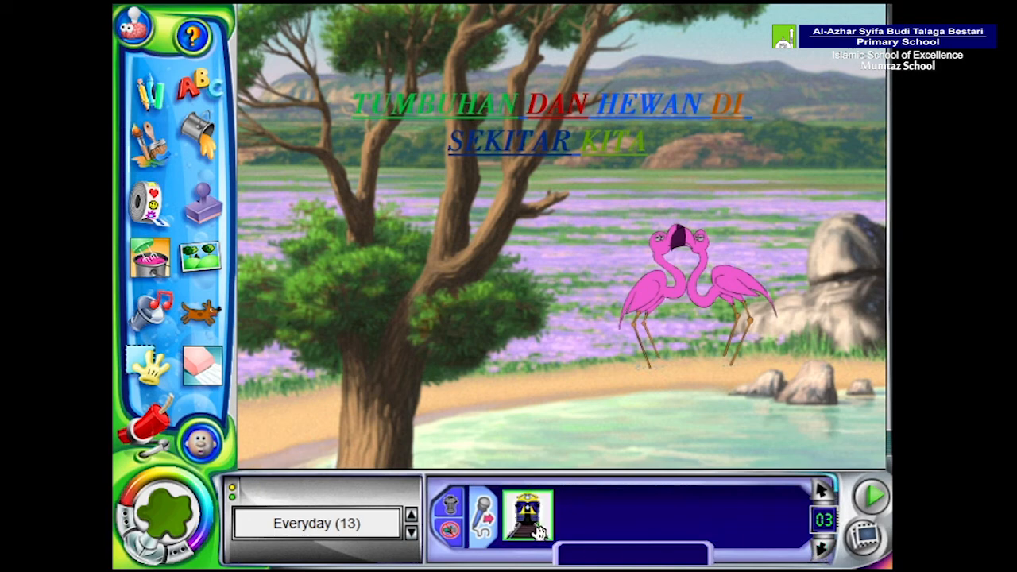
{"action": "left_click", "coordinate": [410, 533]}
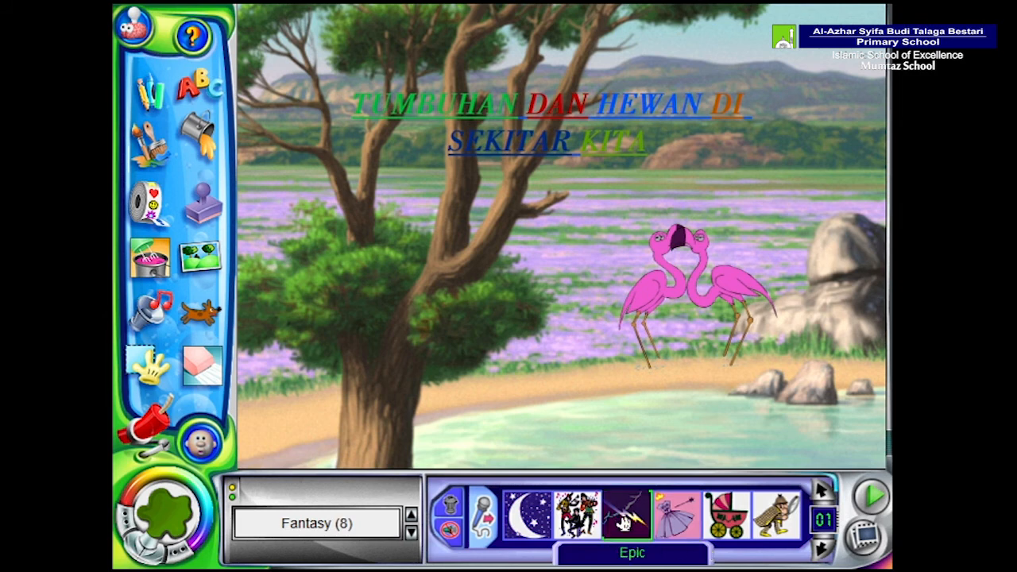
{"action": "left_click", "coordinate": [819, 552]}
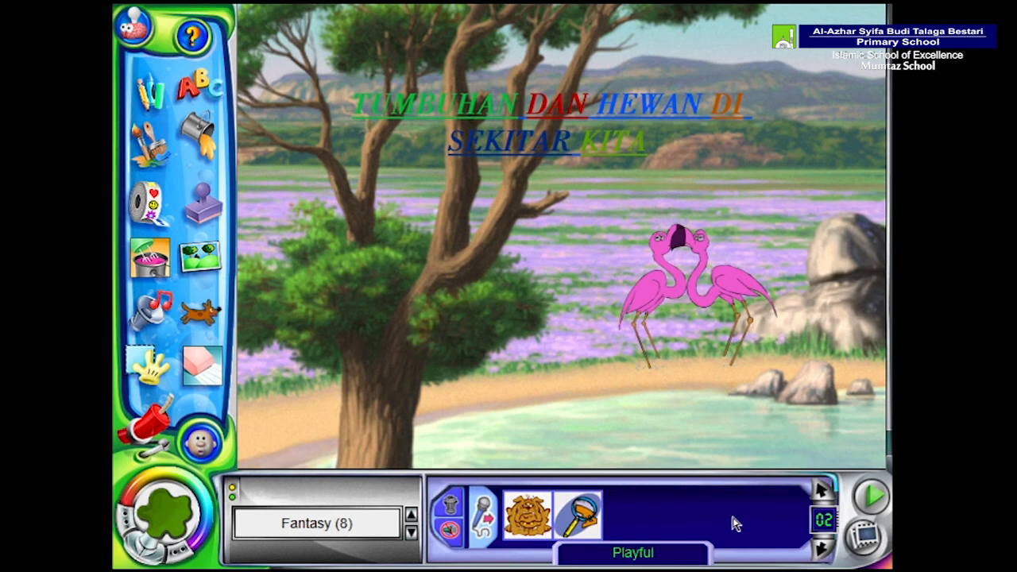
- Go on to the Nature sound set and sample its sounds, including Jungle and River
{"action": "left_click", "coordinate": [410, 531]}
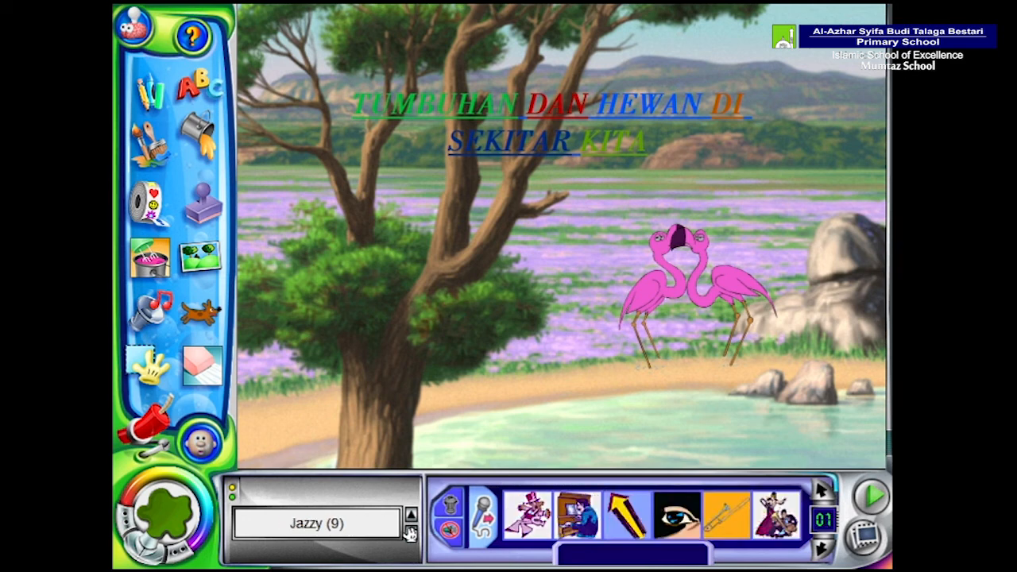
{"action": "left_click", "coordinate": [410, 534]}
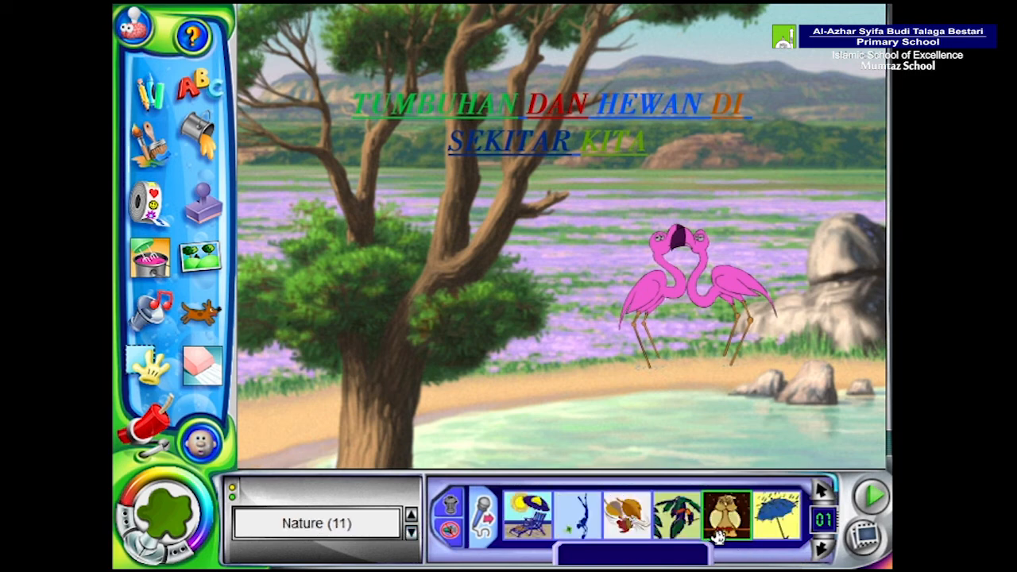
{"action": "left_click", "coordinate": [628, 516]}
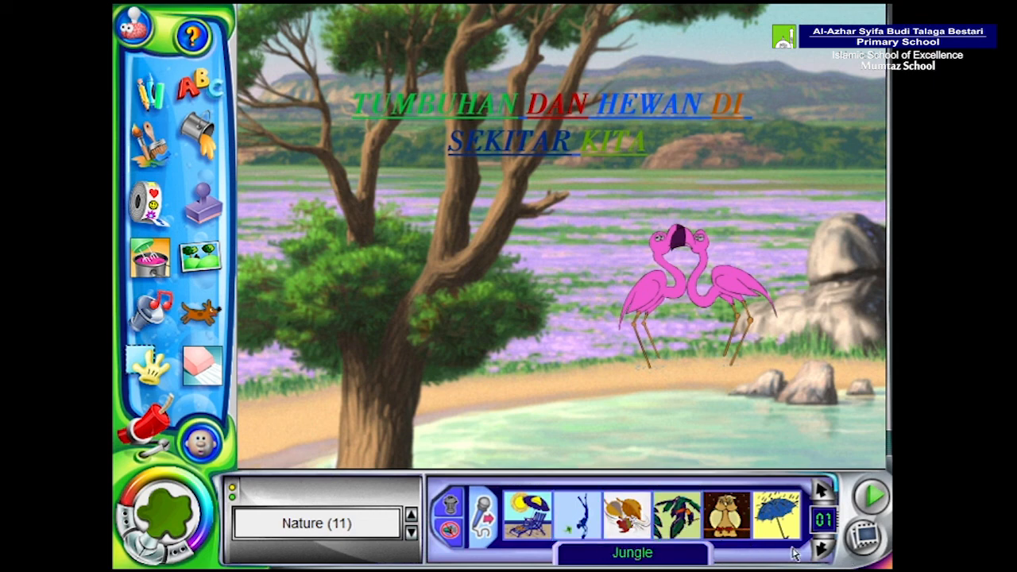
{"action": "left_click", "coordinate": [822, 548]}
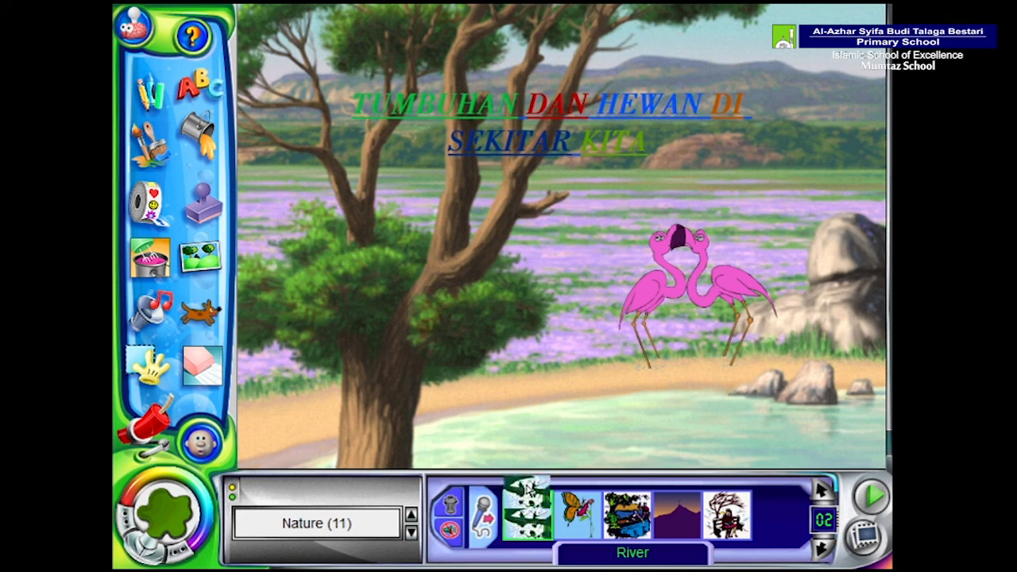
- Look through the R & B, Scary, Science, Sports and World sound sets for alternatives
{"action": "left_click", "coordinate": [410, 533]}
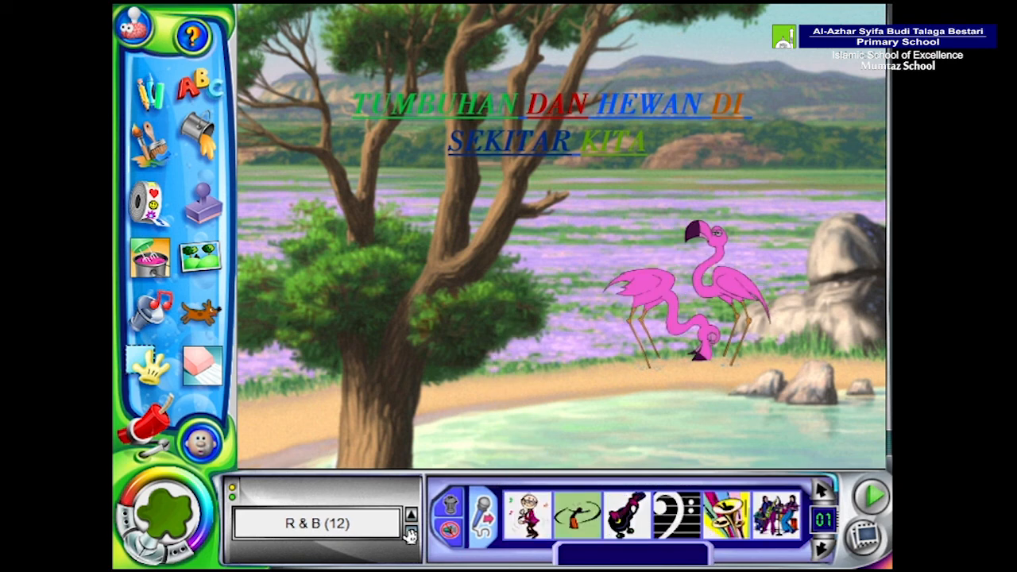
{"action": "left_click", "coordinate": [410, 533]}
{"action": "left_click", "coordinate": [410, 533]}
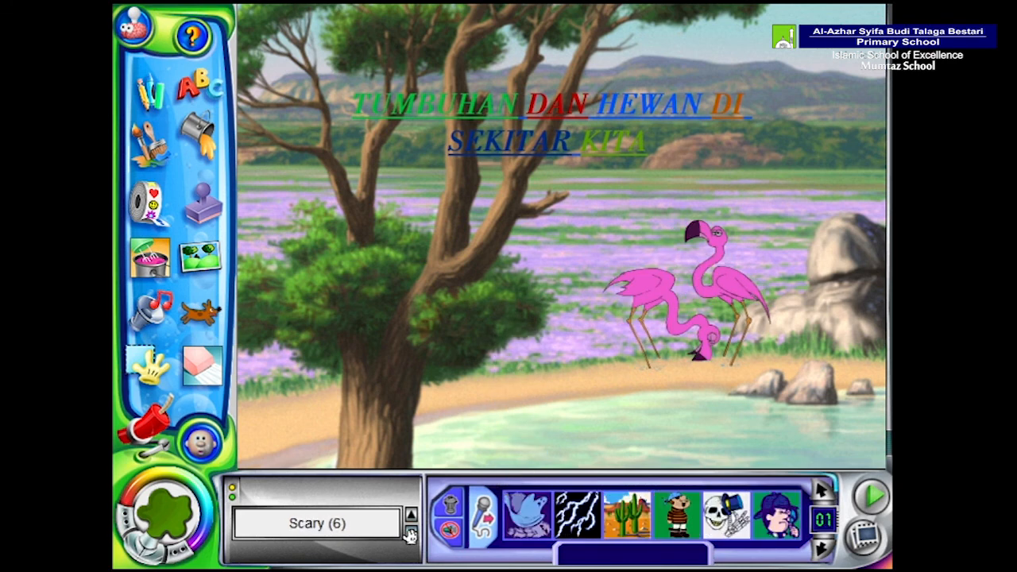
{"action": "left_click", "coordinate": [410, 532]}
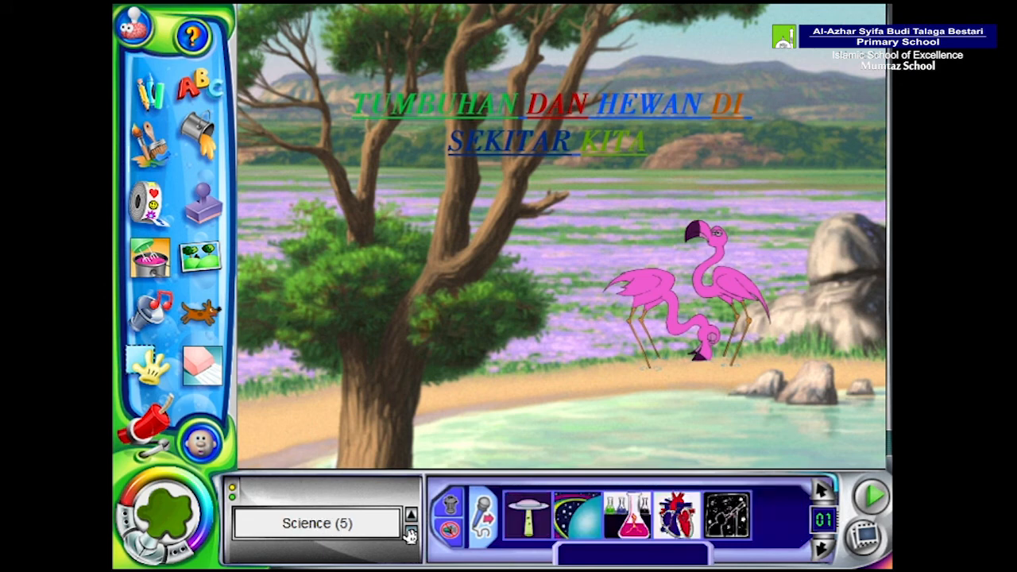
{"action": "left_click", "coordinate": [411, 515]}
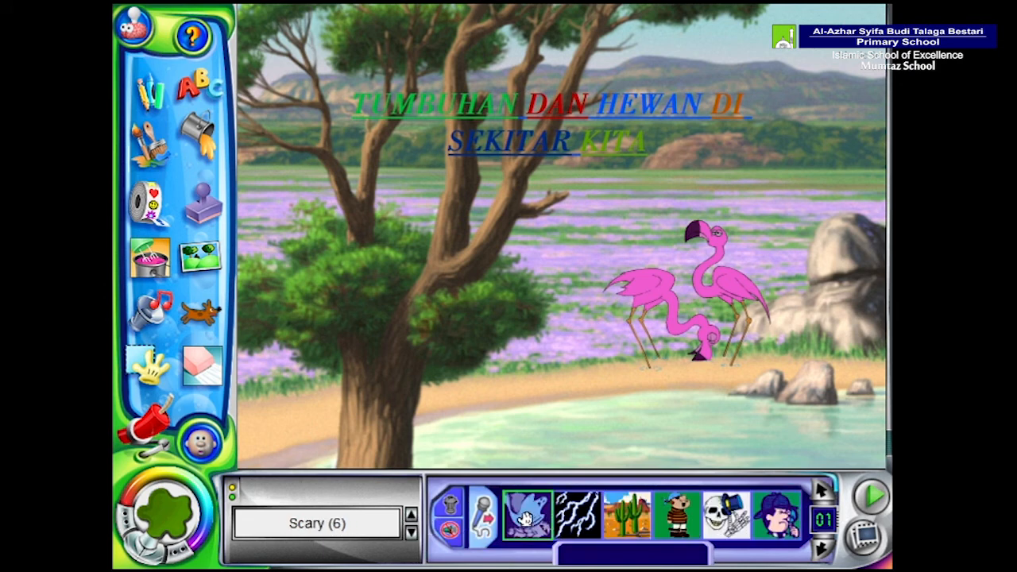
{"action": "left_click", "coordinate": [411, 533]}
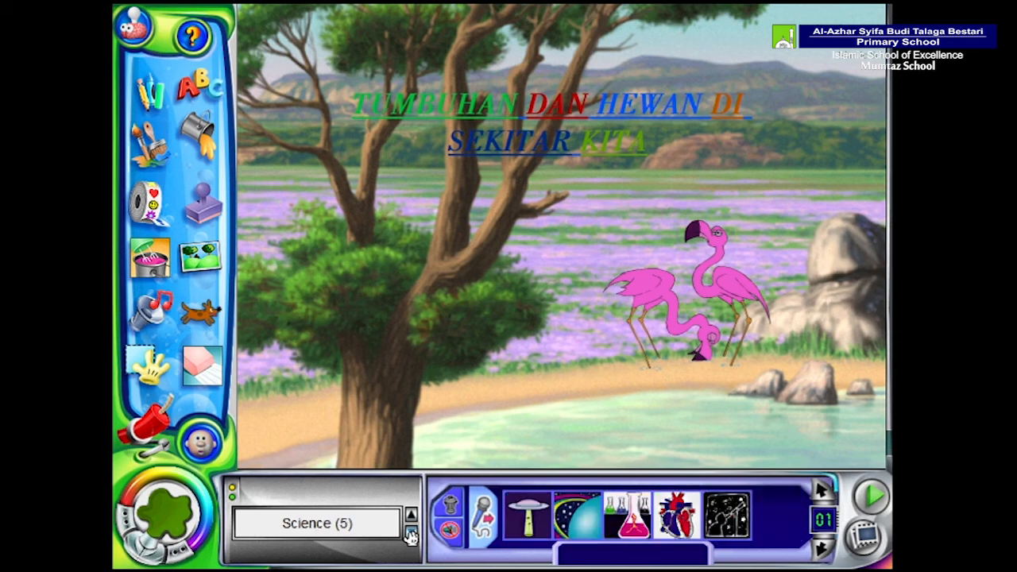
{"action": "left_click", "coordinate": [411, 534]}
{"action": "left_click", "coordinate": [411, 536]}
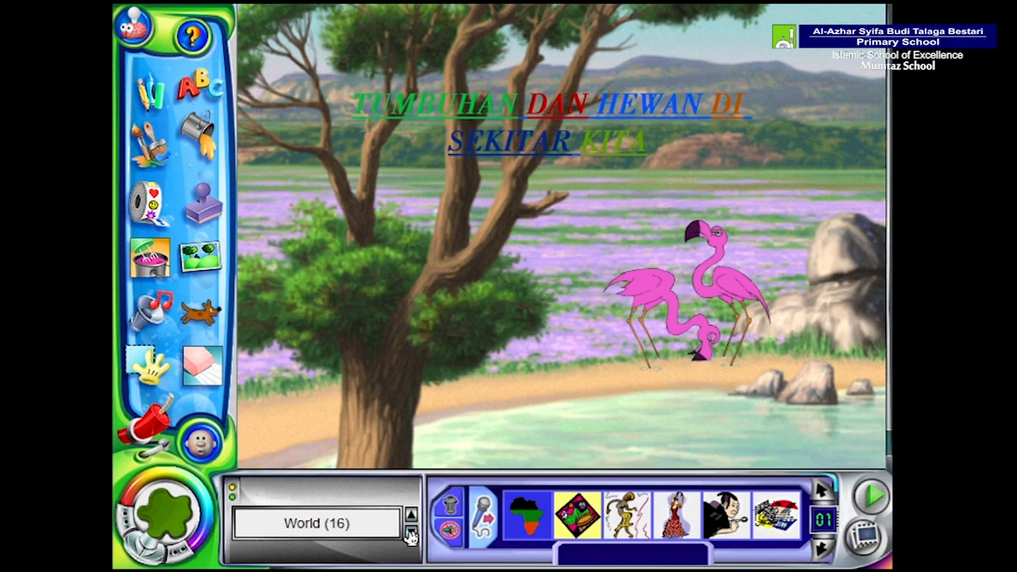
- Return to the Nature sound set and choose River as the page's background sound
{"action": "left_click", "coordinate": [410, 517]}
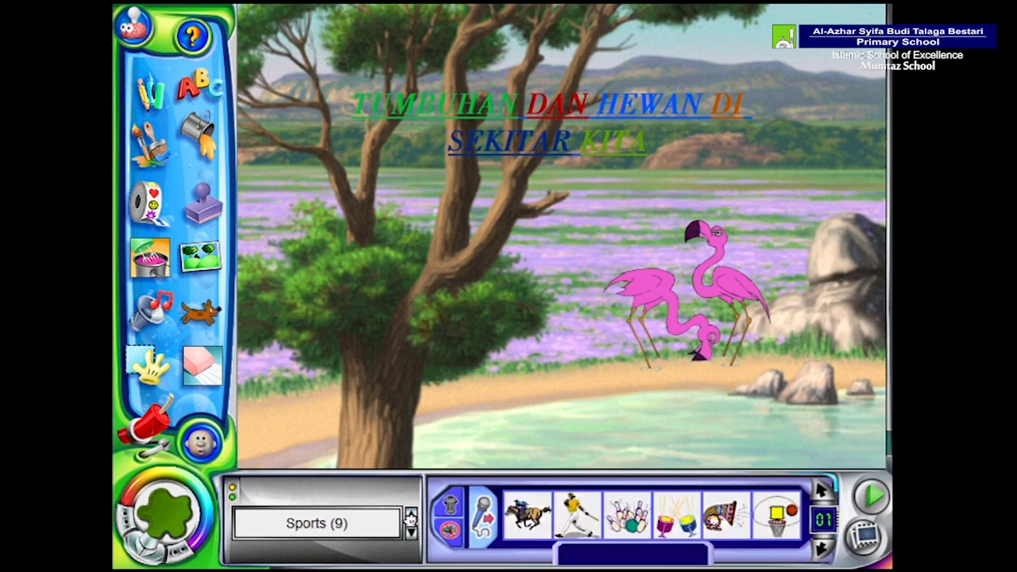
{"action": "left_click", "coordinate": [411, 516]}
{"action": "left_click", "coordinate": [411, 517]}
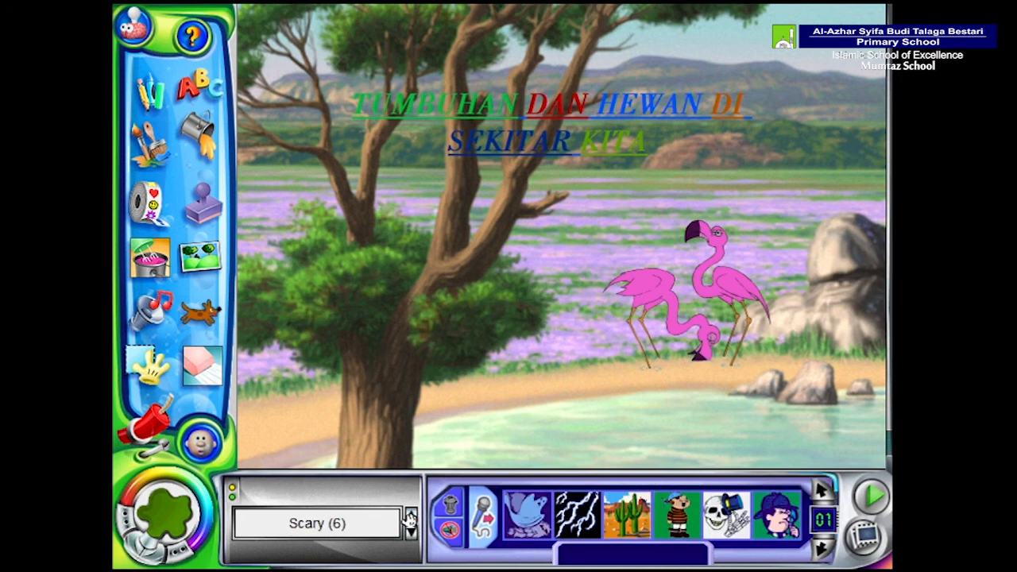
{"action": "left_click", "coordinate": [411, 516]}
{"action": "left_click", "coordinate": [411, 516]}
{"action": "left_click", "coordinate": [411, 516]}
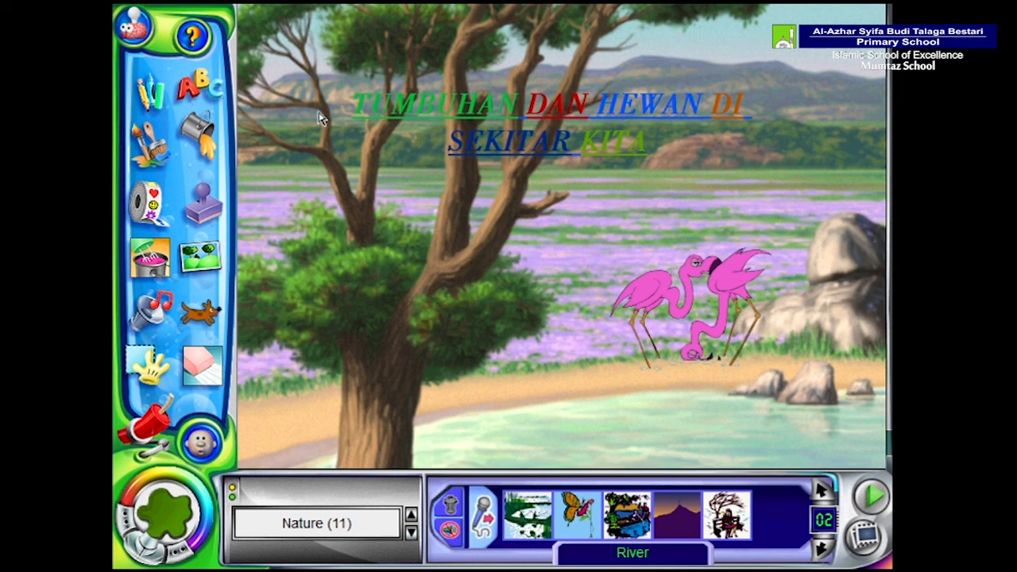
- Start saving the picture in My Pictures as a Kid Pix file, beginning its file name with "tumbuhan dan hewan"
{"action": "left_click", "coordinate": [12, 7]}
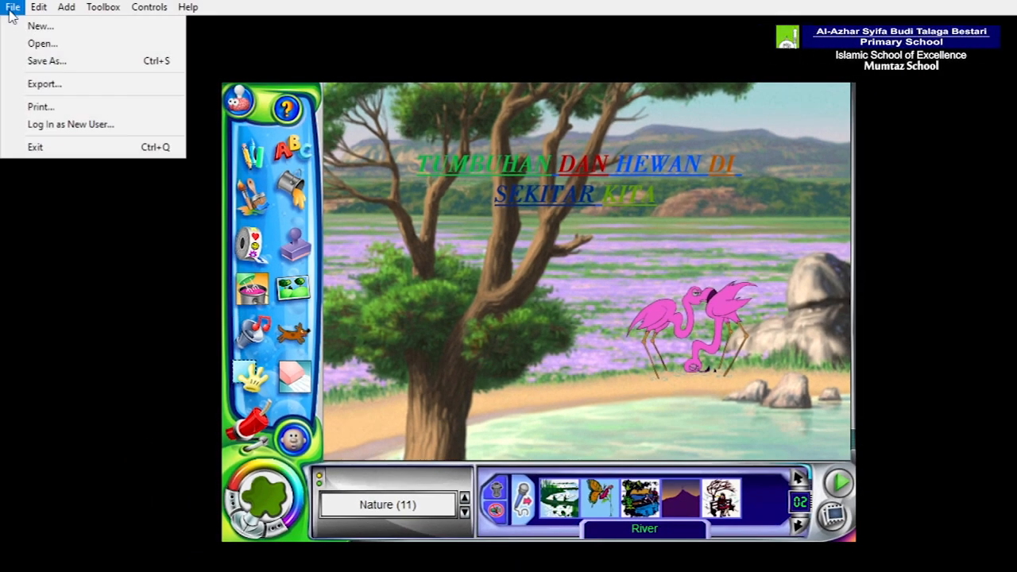
{"action": "left_click", "coordinate": [68, 68]}
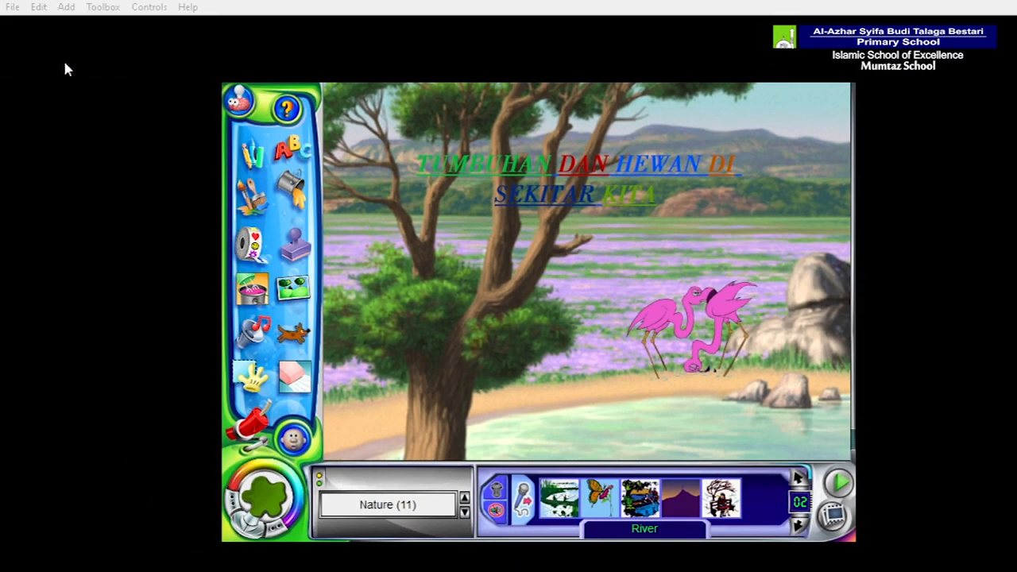
{"action": "left_click_drag", "start_coordinate": [127, 33], "coordinate": [493, 213]}
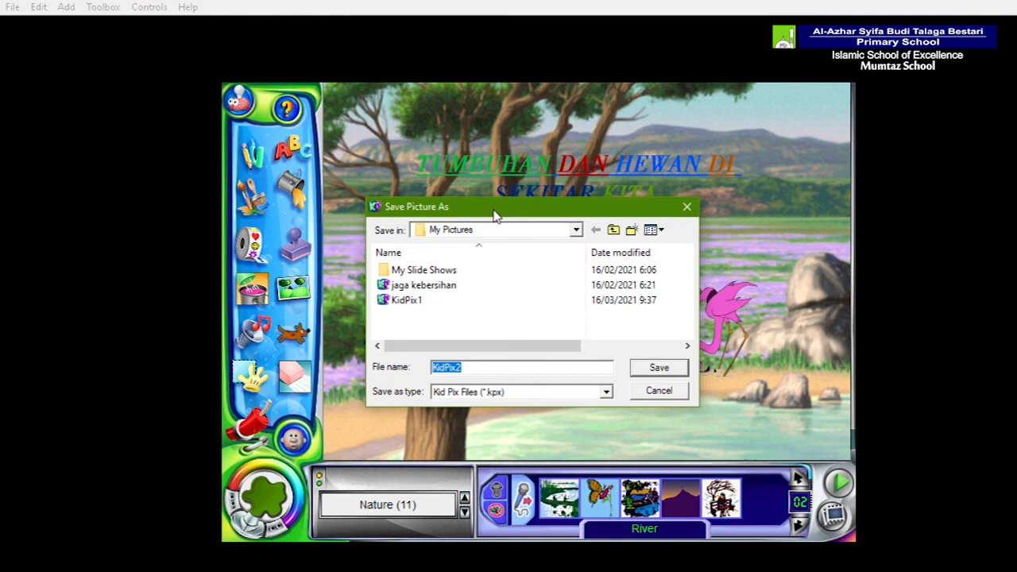
{"action": "type", "text": "tumbuh"}
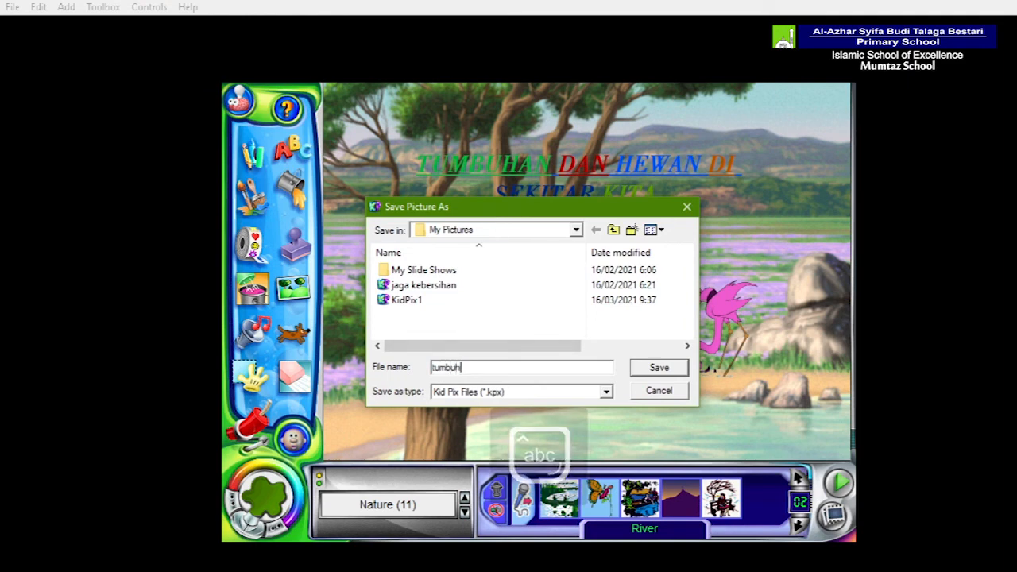
{"action": "type", "text": "an dan"}
{"action": "key", "text": "Caps_Lock"}
{"action": "type", "text": "He"}
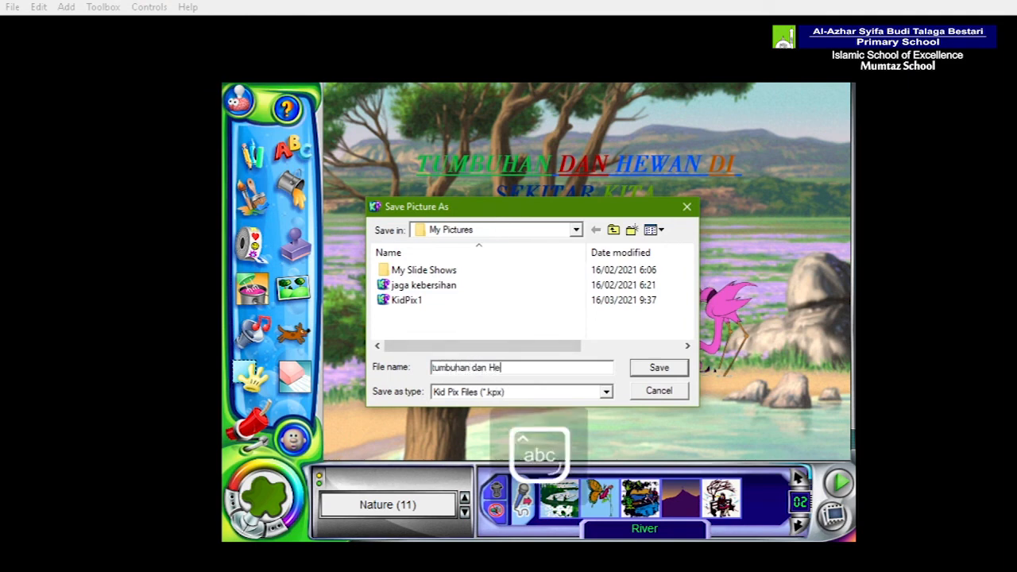
{"action": "key", "text": "BackSpace"}
{"action": "type", "text": "hewan"}
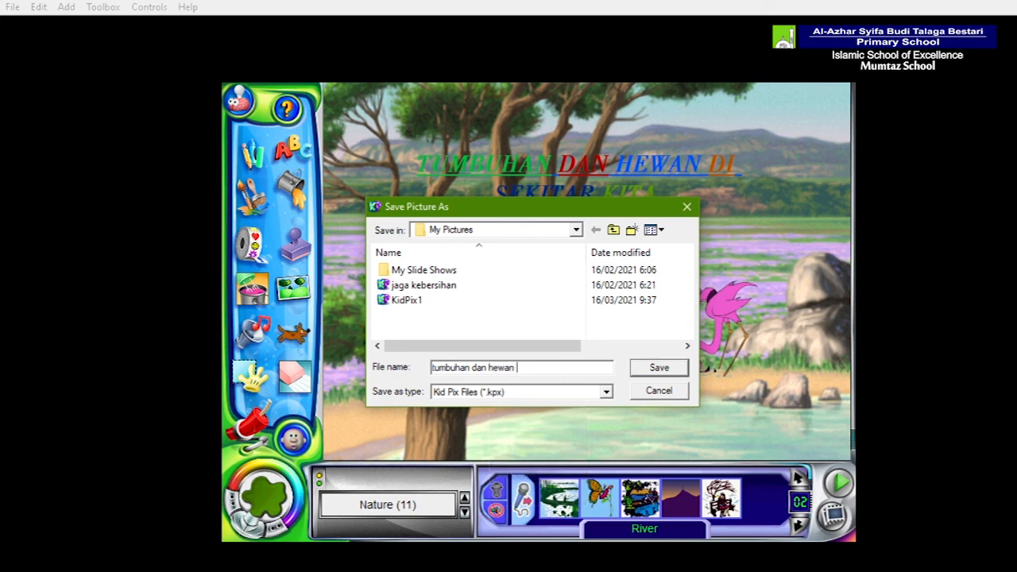
- Complete the file name with the pupil's first name followed by "1A slide 1"
{"action": "key", "text": "Caps_Lock"}
{"action": "type", "text": "A"}
{"action": "key", "text": "Caps_Lock"}
{"action": "type", "text": "idan 1"}
{"action": "key", "text": "Caps_Lock"}
{"action": "type", "text": "A"}
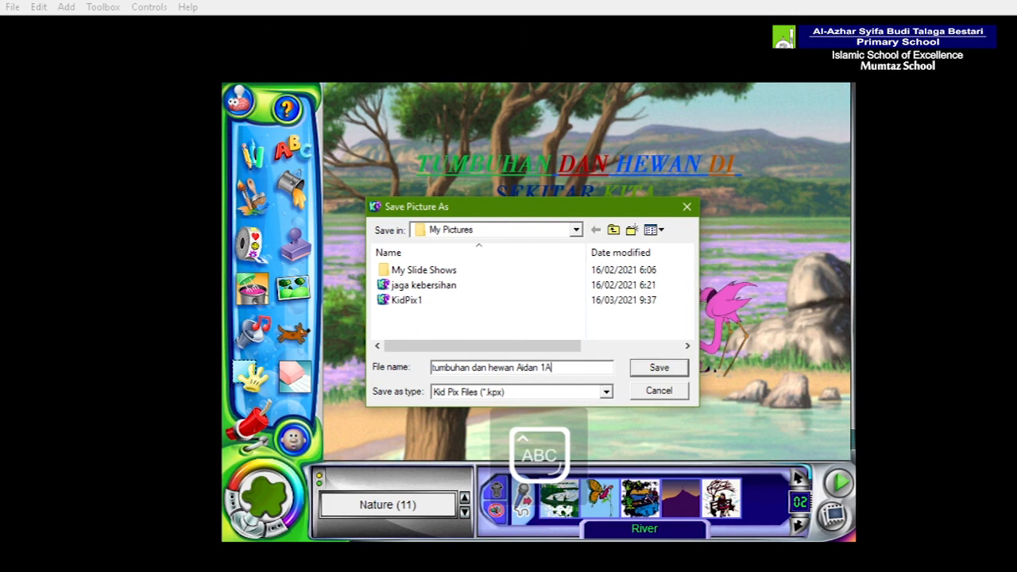
{"action": "key", "text": "Caps_Lock"}
{"action": "type", "text": "slide 1"}
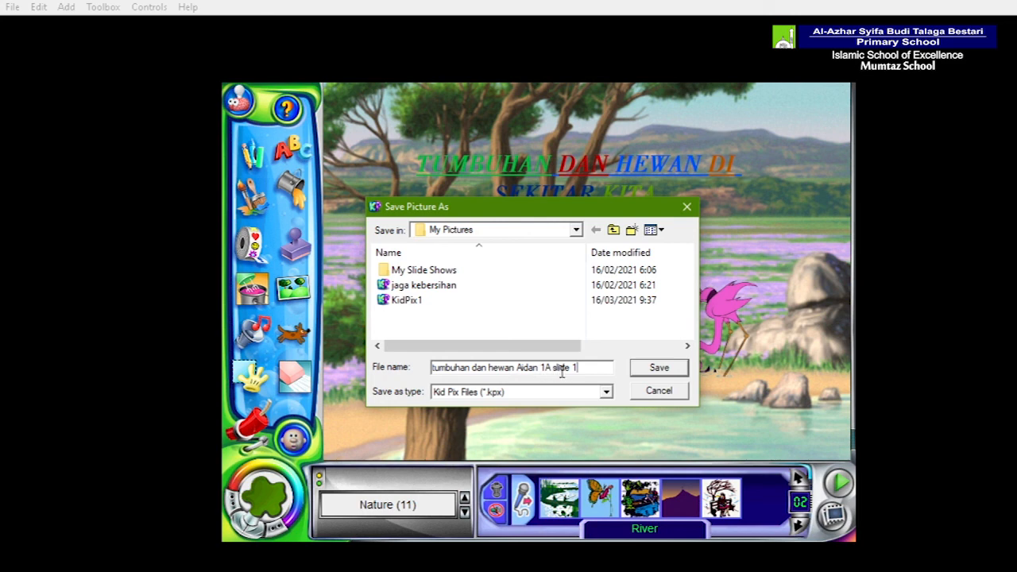
- Save the picture under the entered name and exit the program
{"action": "left_click", "coordinate": [659, 368]}
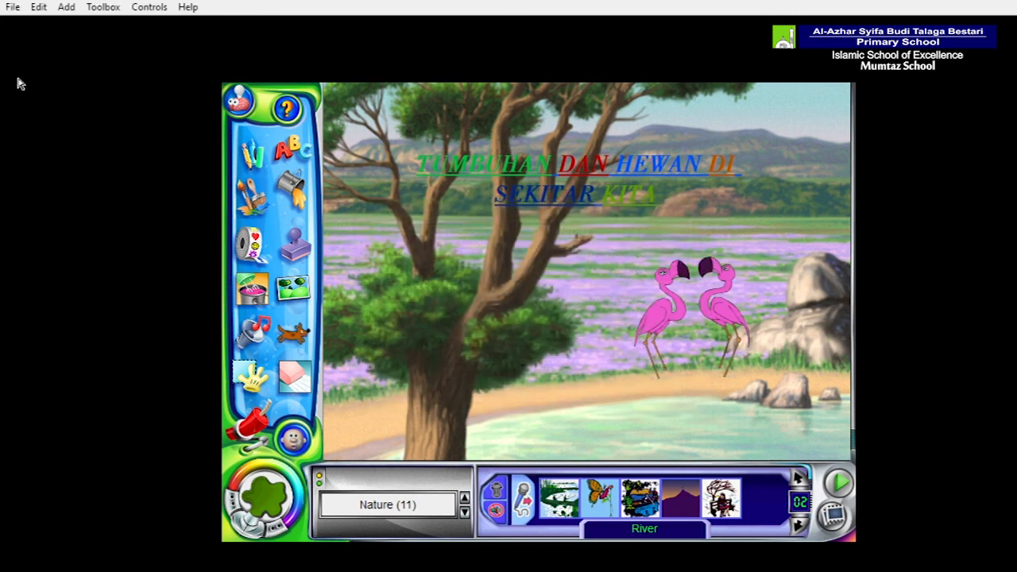
{"action": "left_click", "coordinate": [12, 8]}
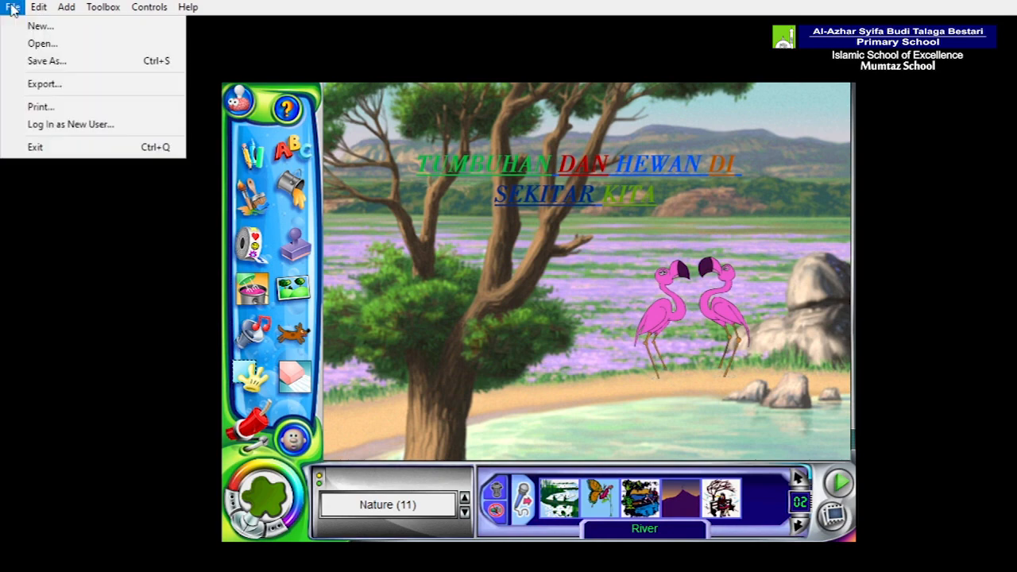
{"action": "left_click", "coordinate": [35, 147]}
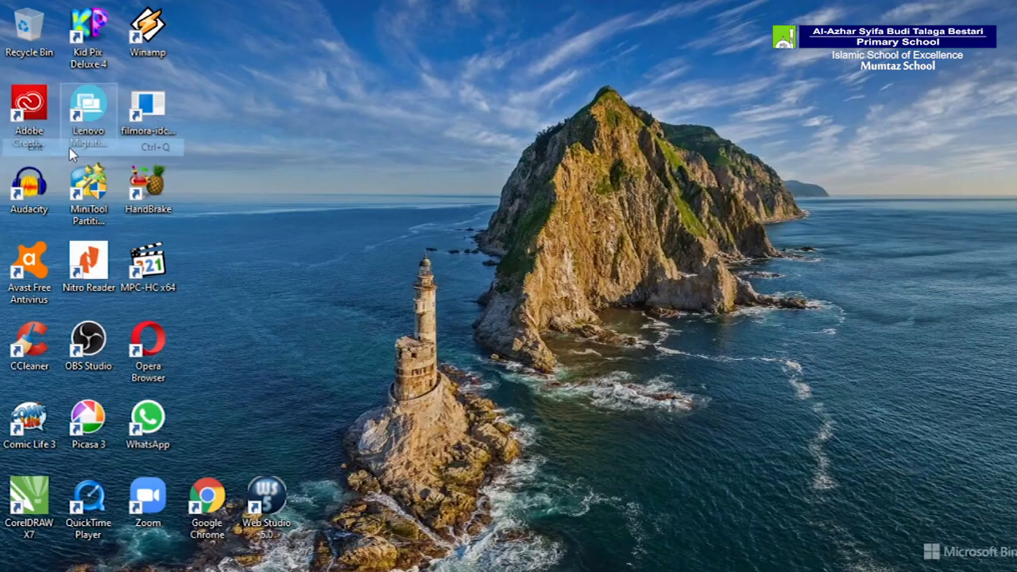